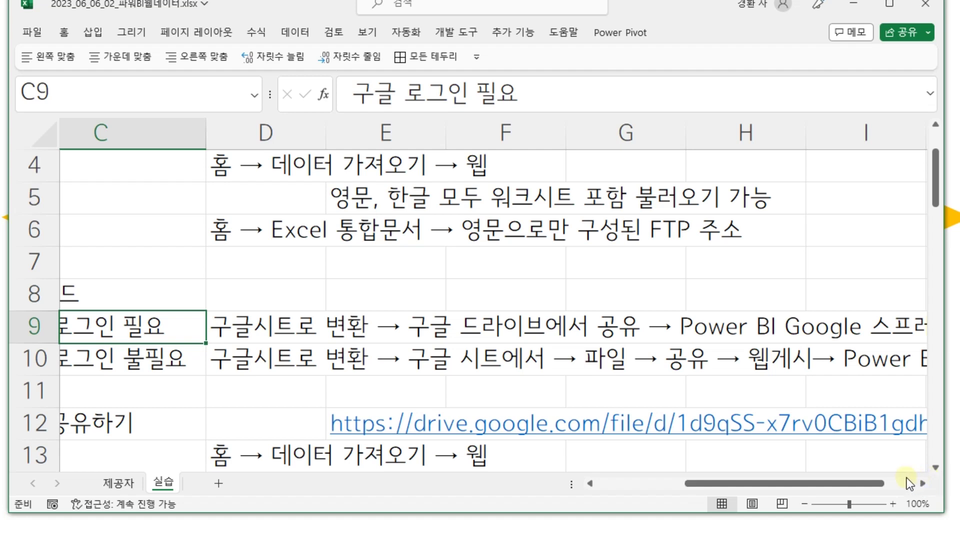
# - Adjust the window layout and scroll through the page content
pyautogui.moveTo(880, 485); pyautogui.dragTo(901, 484)
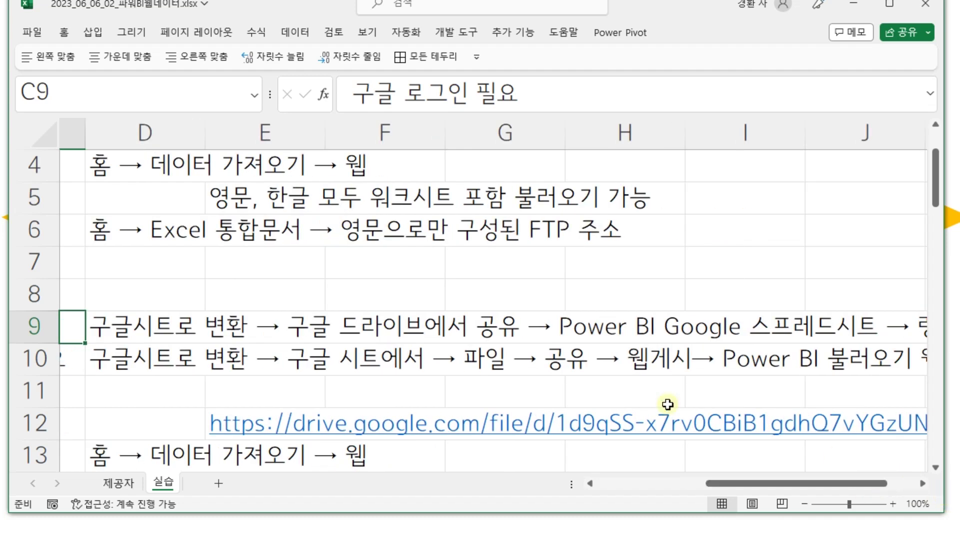
pyautogui.moveTo(868, 485); pyautogui.dragTo(807, 481)
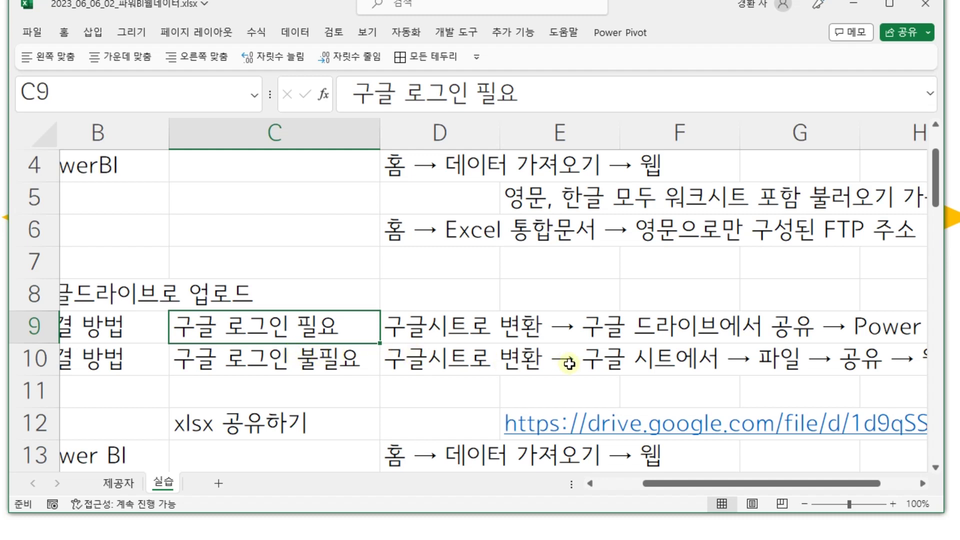
pyautogui.moveTo(809, 481); pyautogui.dragTo(920, 486)
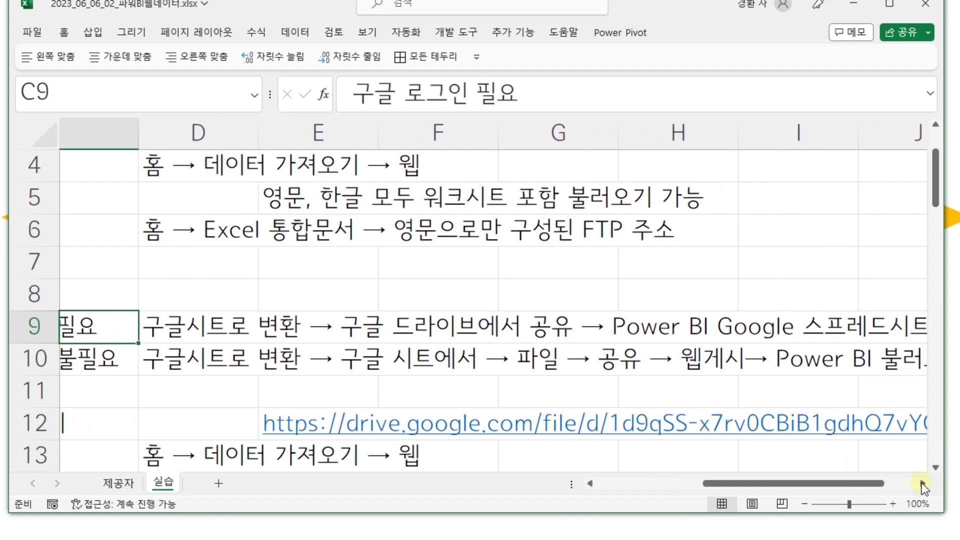
pyautogui.click(923, 484)
pyautogui.click(923, 484)
pyautogui.moveTo(857, 484); pyautogui.dragTo(728, 482)
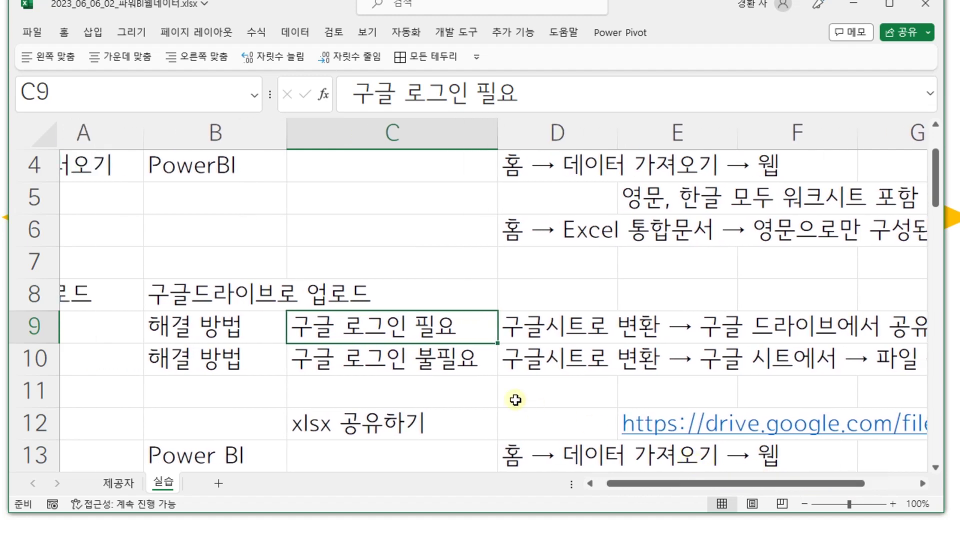
pyautogui.scroll(-1, 514, 400)
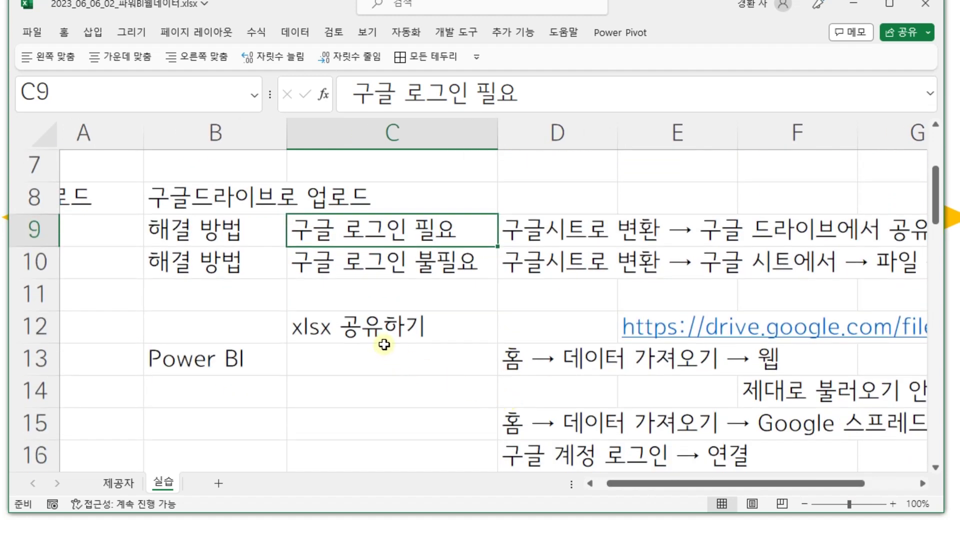
pyautogui.scroll(-3, 389, 332)
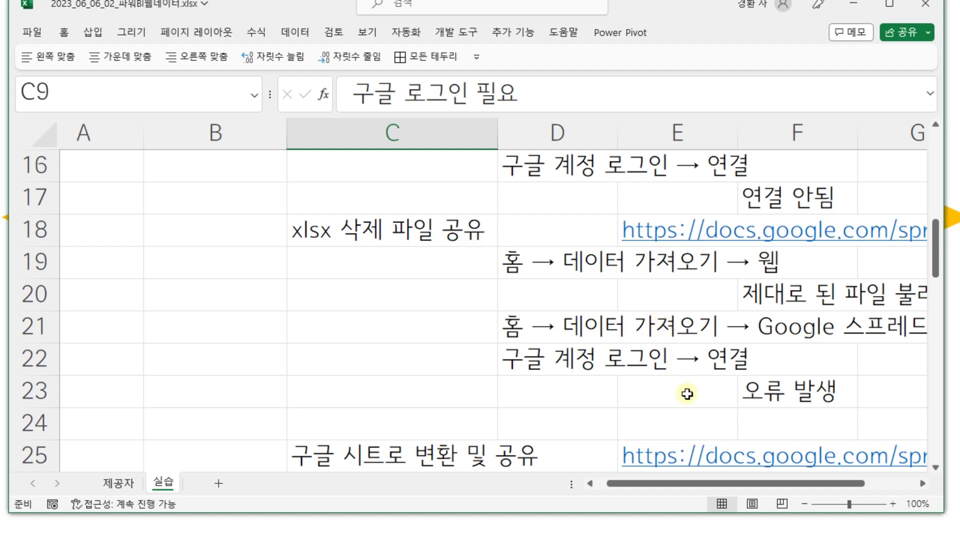
pyautogui.scroll(1, 687, 396)
pyautogui.scroll(-2, 687, 396)
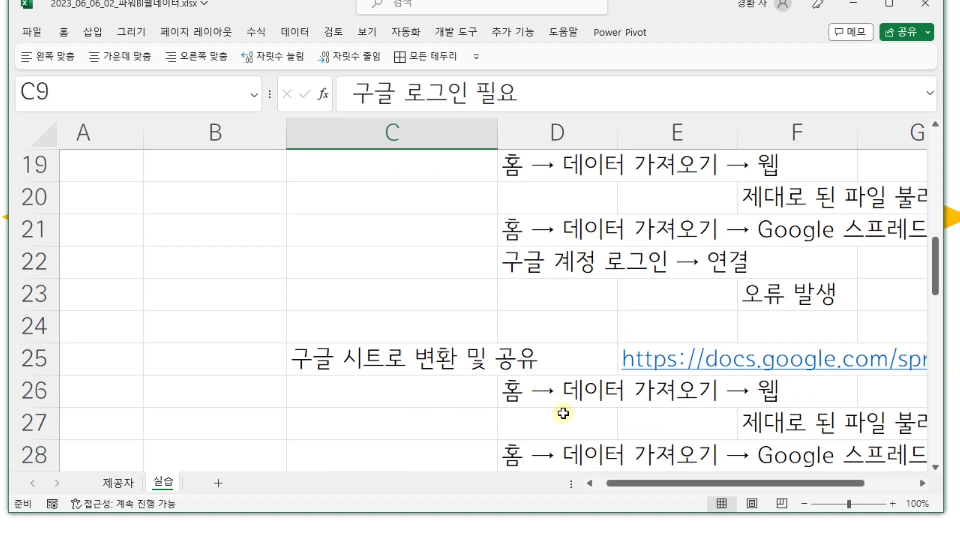
pyautogui.scroll(2, 563, 412)
pyautogui.scroll(3, 562, 413)
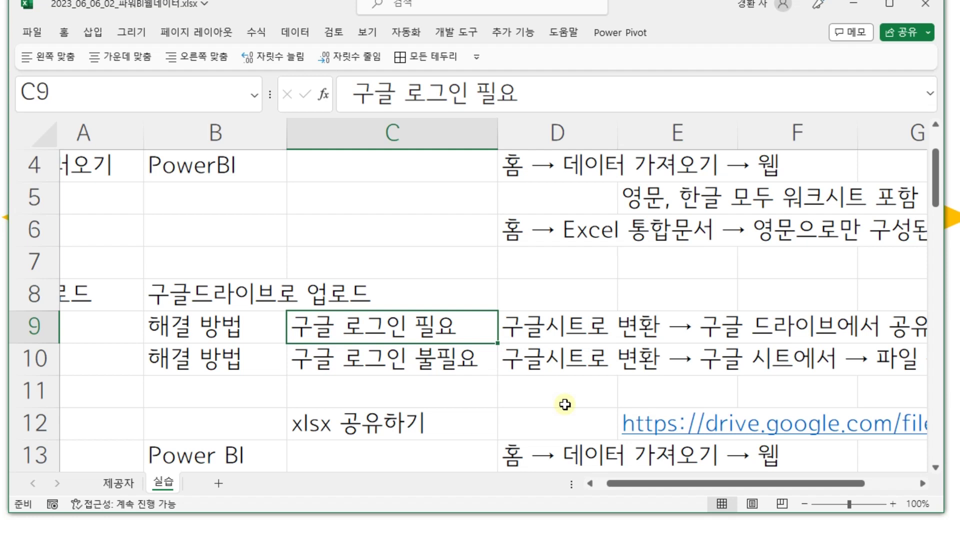
# - Open Google Drive from the Google apps grid in a new browser tab
pyautogui.hotkey('alt', 'Tab')
pyautogui.click(930, 53)
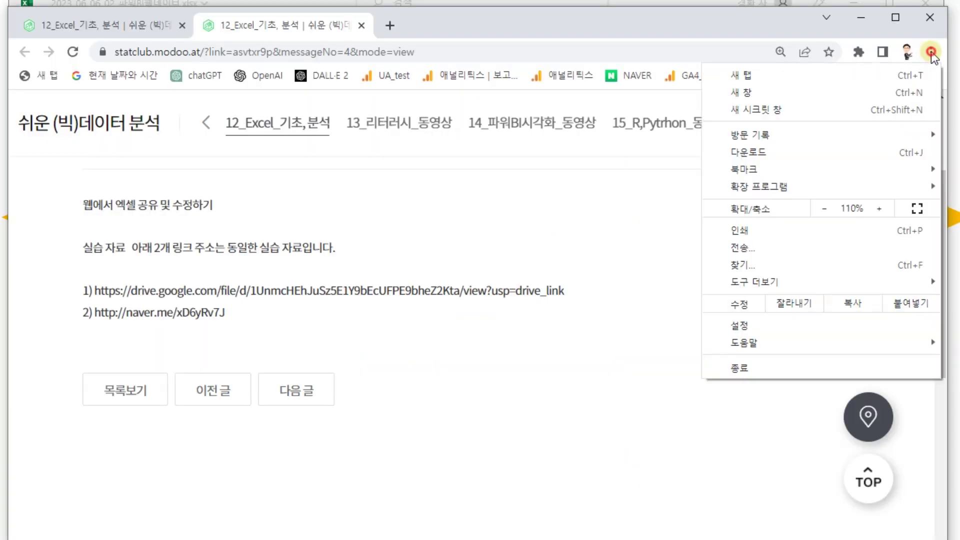
pyautogui.click(663, 276)
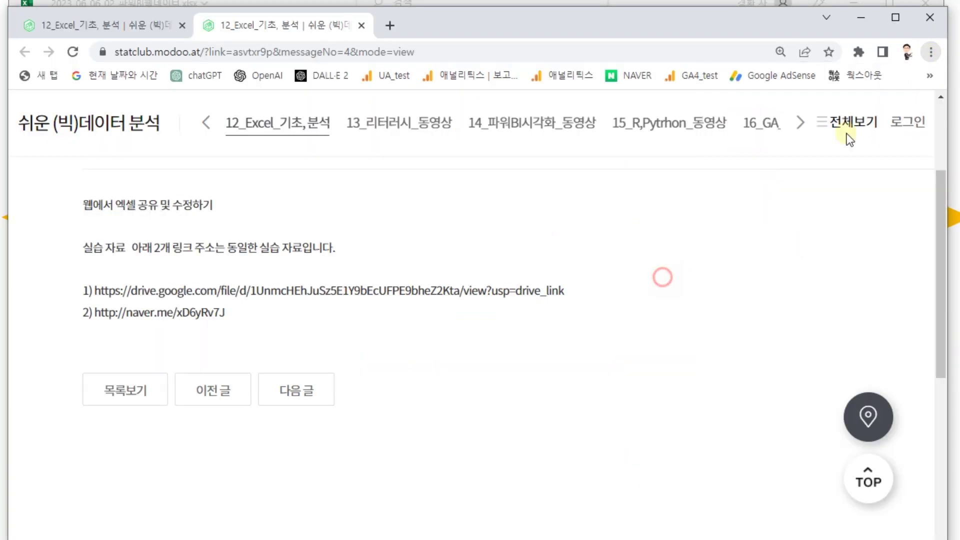
pyautogui.click(930, 76)
pyautogui.click(46, 71)
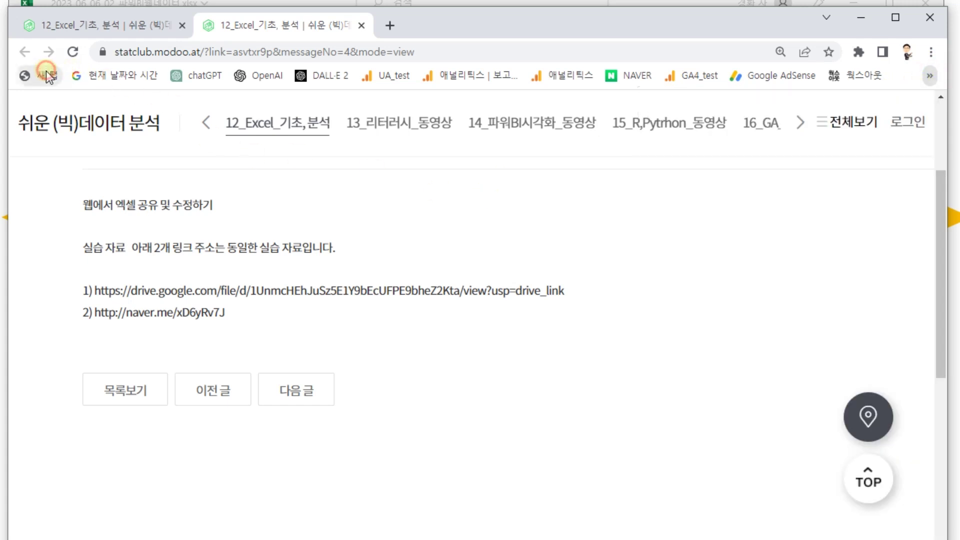
pyautogui.click(882, 119)
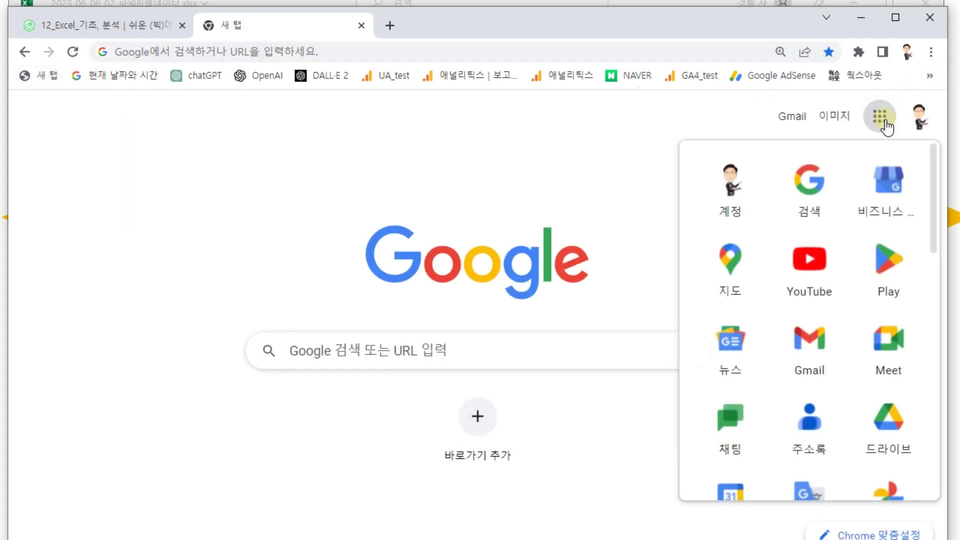
pyautogui.click(892, 419)
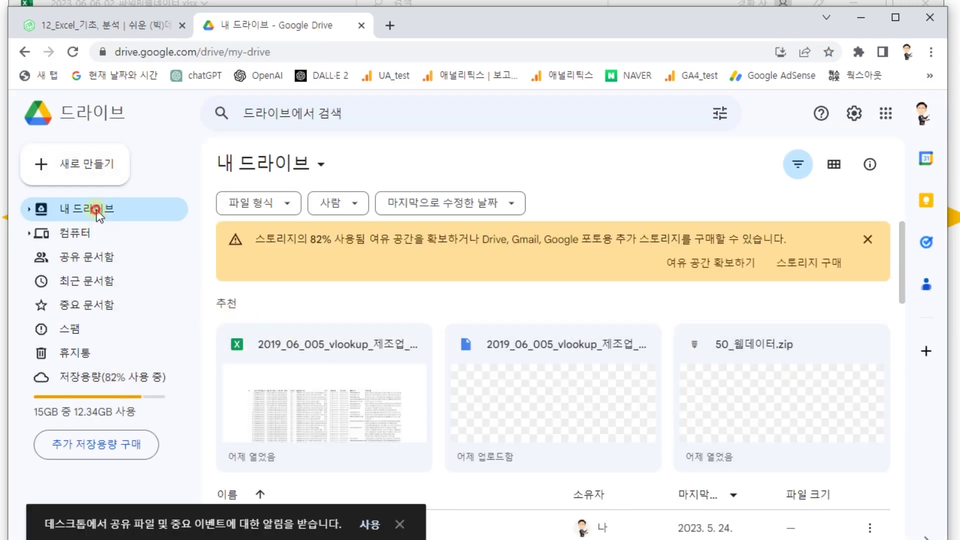
# - Delete both 2019_06_005_vlookup_제조업_기업DB_통합 files from Drive's 01_web folder
pyautogui.scroll(-6, 372, 392)
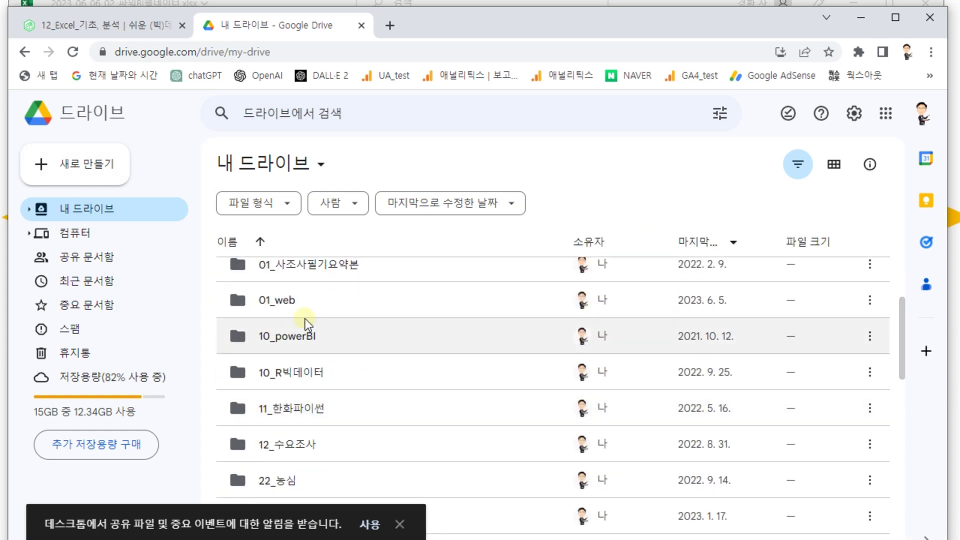
pyautogui.doubleClick(296, 308)
pyautogui.click(318, 369)
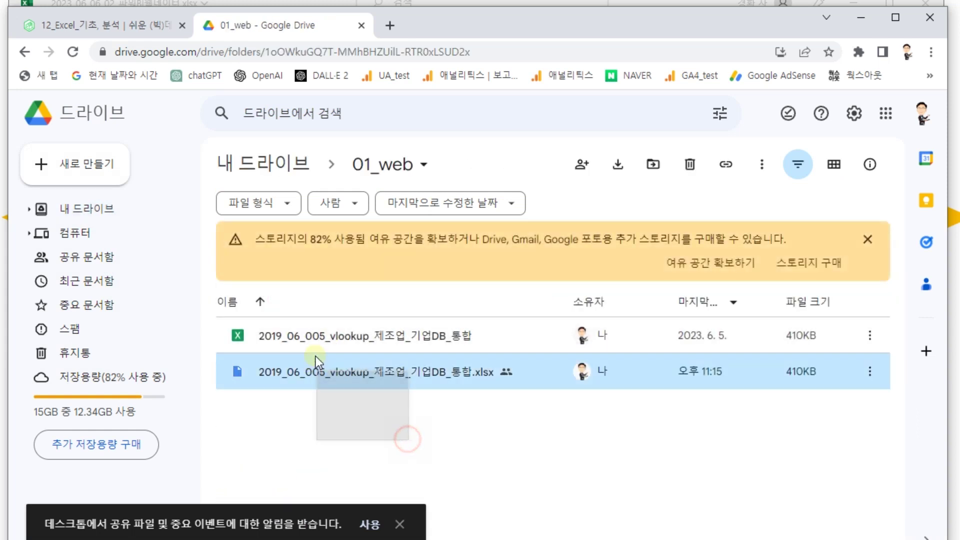
pyautogui.keyDown('shift'); pyautogui.click(316, 341); pyautogui.keyUp('shift')
pyautogui.press('Delete')
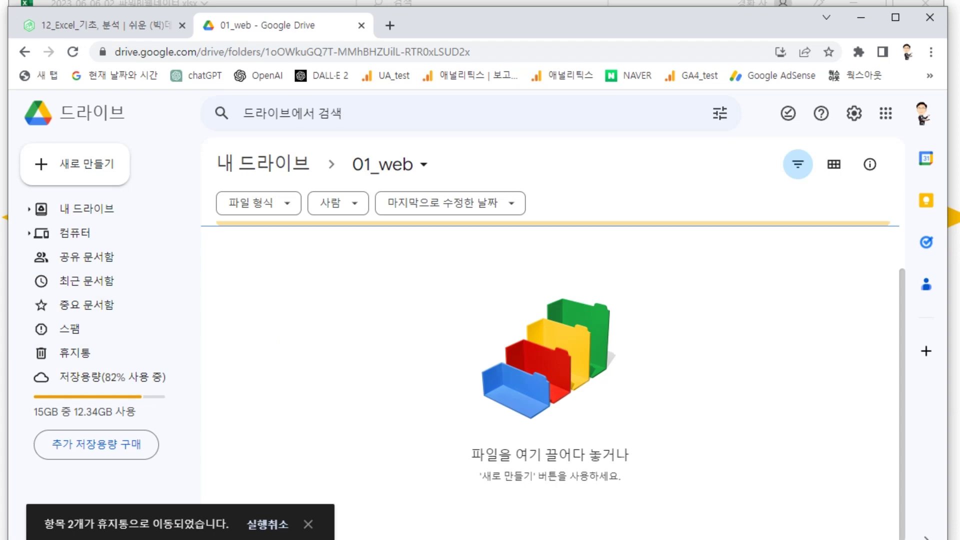
pyautogui.hotkey('alt', 'Tab')
# - Drag all six files from the local 01_web folder into Drive's 01_web folder
pyautogui.moveTo(424, 34); pyautogui.dragTo(549, 305)
pyautogui.doubleClick(437, 457)
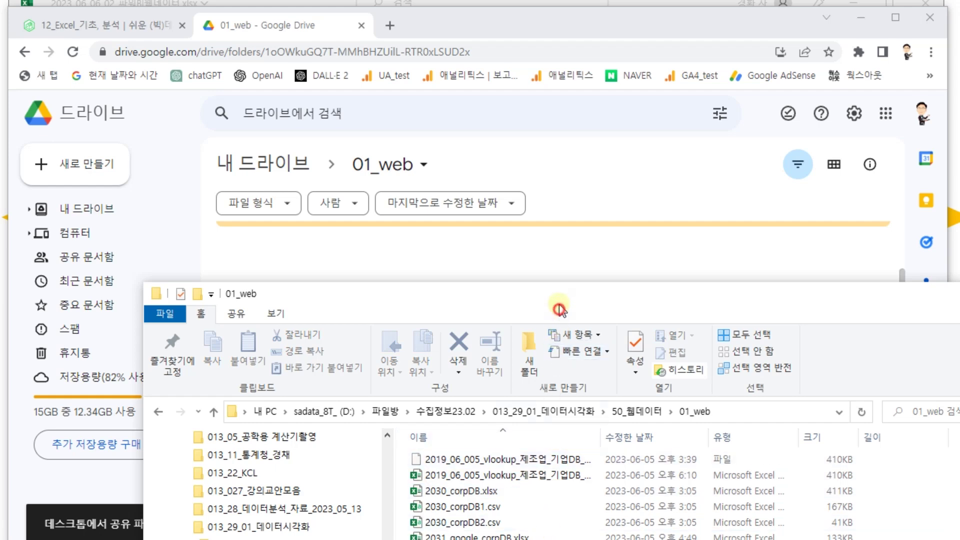
pyautogui.moveTo(524, 300); pyautogui.dragTo(495, 134)
pyautogui.moveTo(533, 400); pyautogui.dragTo(387, 286)
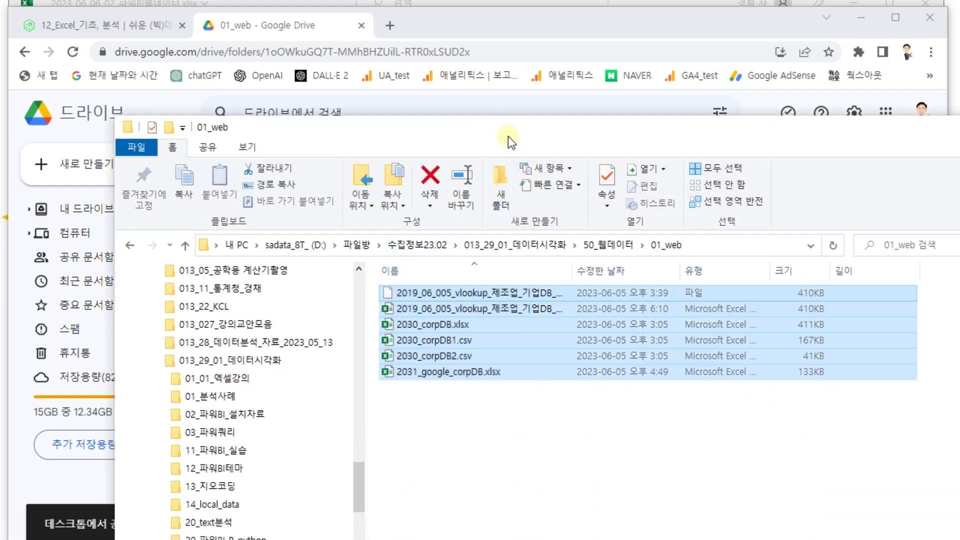
pyautogui.moveTo(508, 136); pyautogui.dragTo(828, 176)
pyautogui.moveTo(761, 338); pyautogui.dragTo(350, 225)
# - Widen the Explorer Name column to show full file names, then reveal the Drive uploads
pyautogui.hotkey('alt', 'Tab')
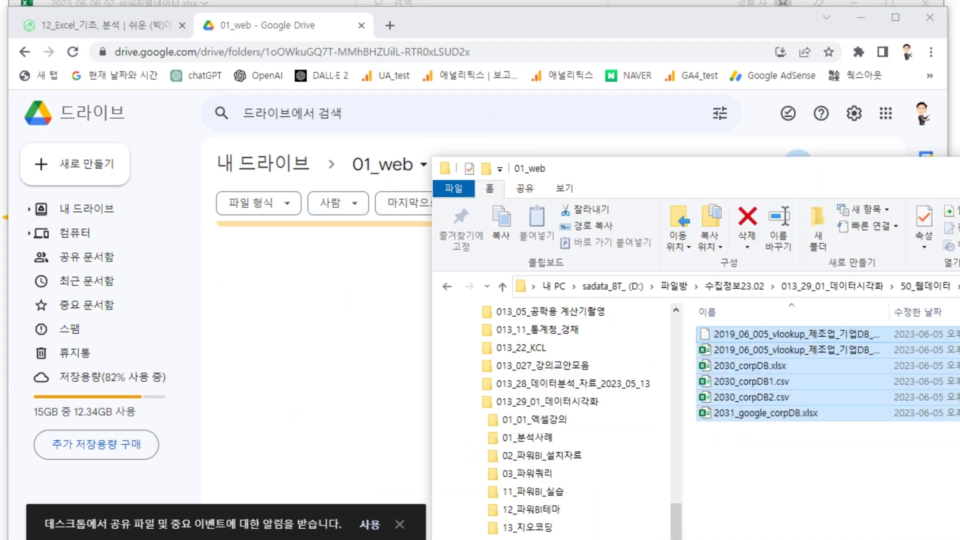
pyautogui.moveTo(802, 173); pyautogui.dragTo(526, 169)
pyautogui.moveTo(615, 310); pyautogui.dragTo(700, 310)
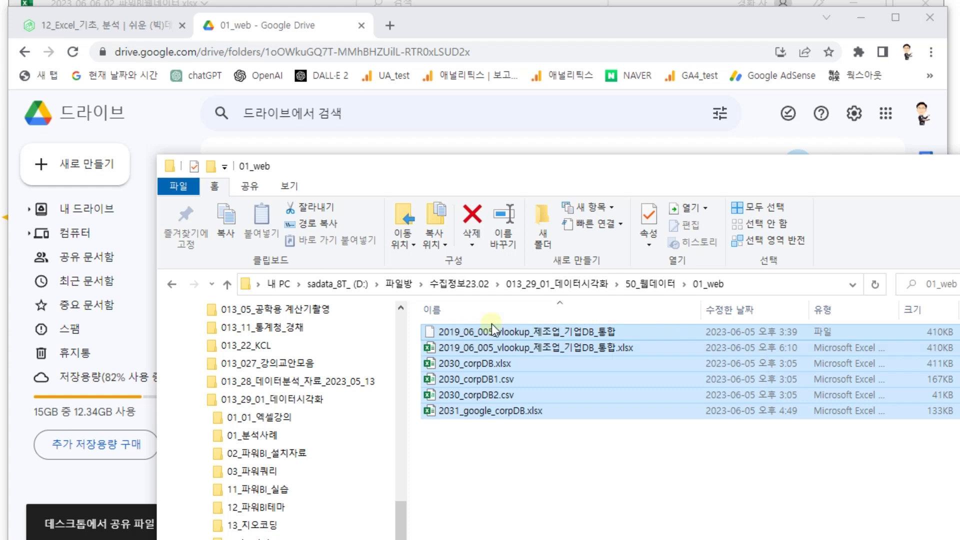
pyautogui.moveTo(647, 170); pyautogui.dragTo(0, 273)
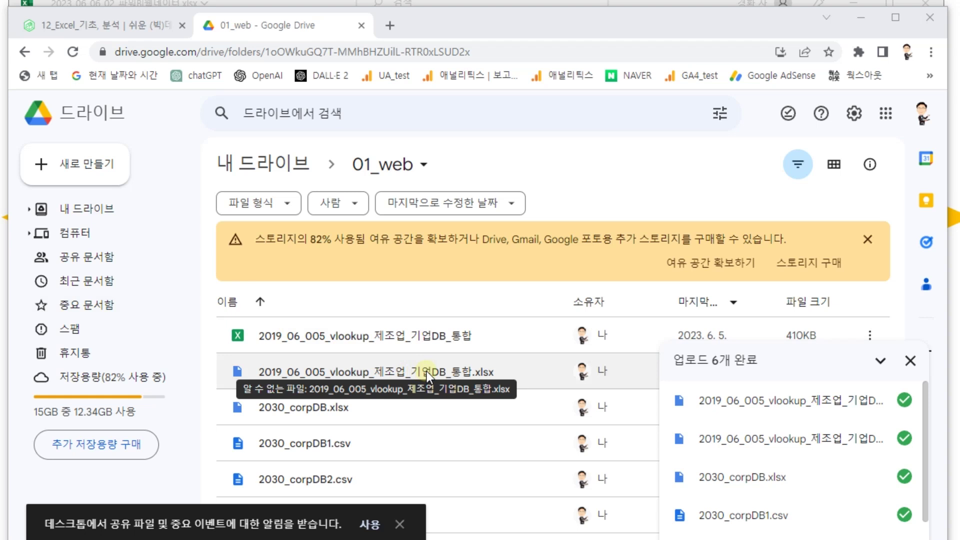
# - Close the upload summary and start a blank spreadsheet in Google Sheets
pyautogui.click(910, 361)
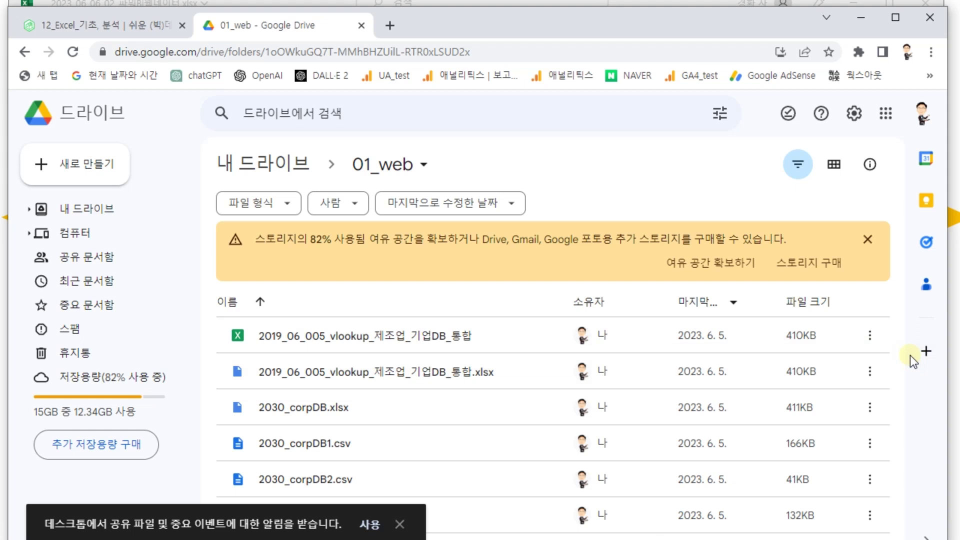
pyautogui.click(888, 122)
pyautogui.scroll(-8, 899, 284)
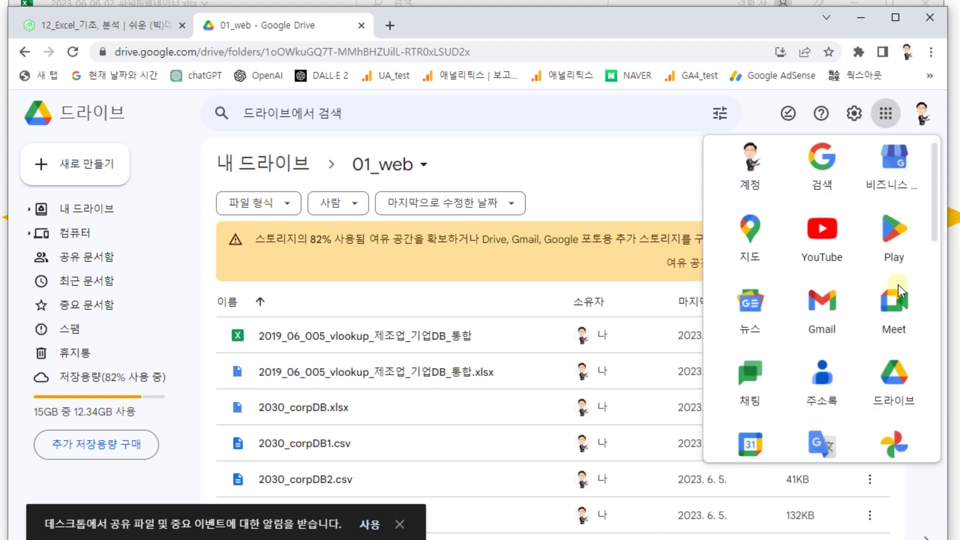
pyautogui.scroll(2, 899, 284)
pyautogui.click(894, 180)
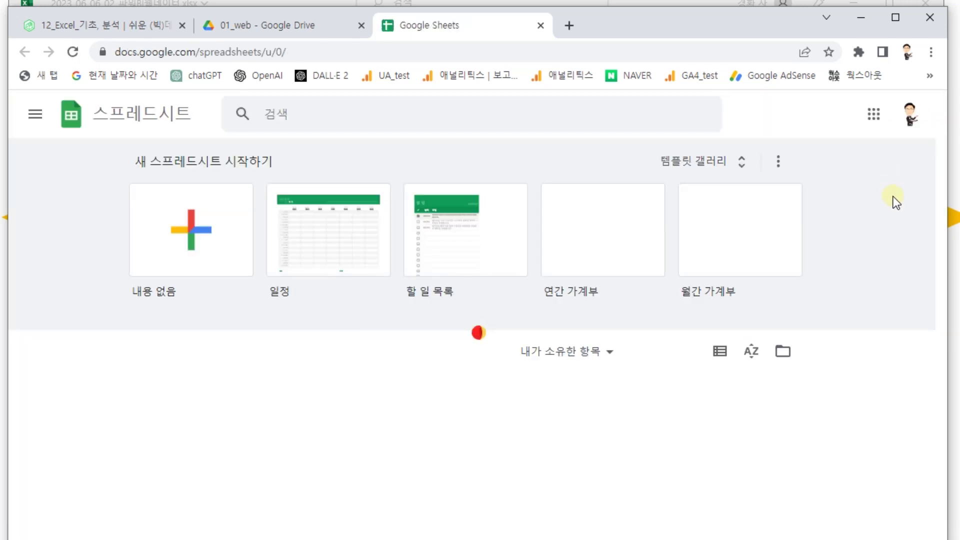
pyautogui.click(216, 233)
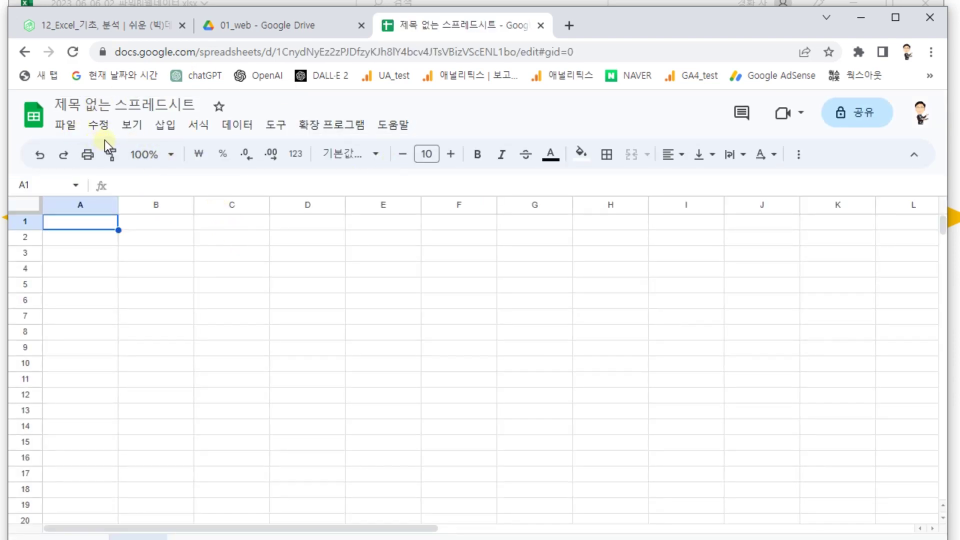
# - Try importing the 01_web vlookup file and dismiss the unsupported-format error
pyautogui.click(64, 129)
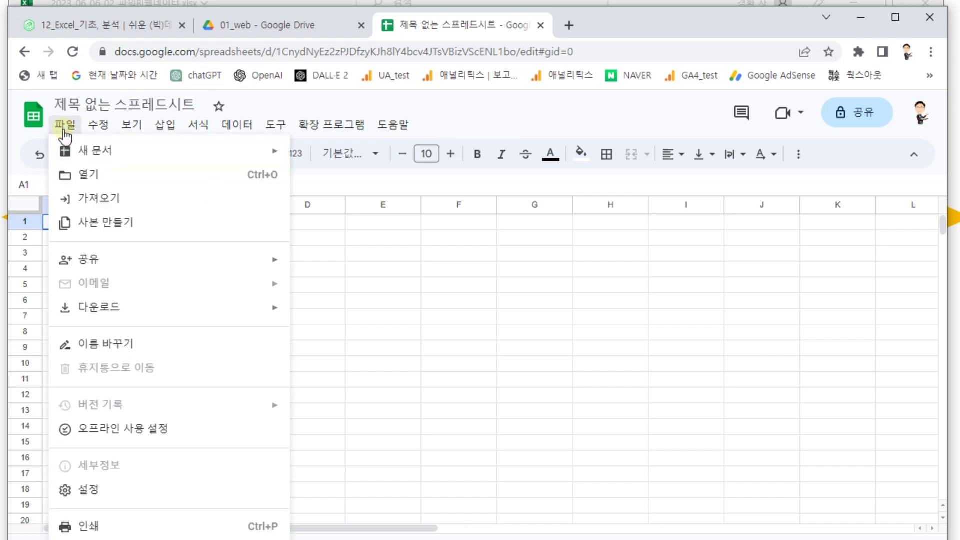
pyautogui.click(89, 197)
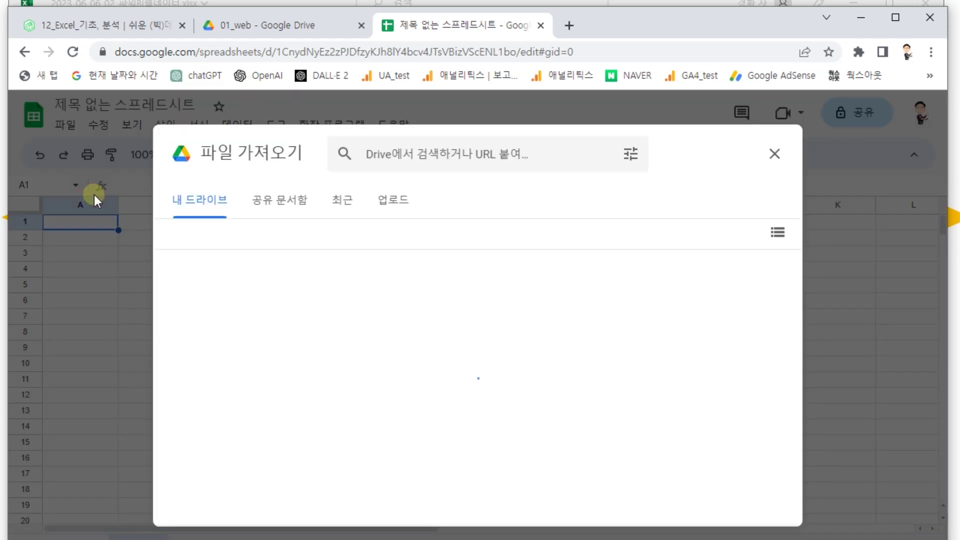
pyautogui.doubleClick(403, 304)
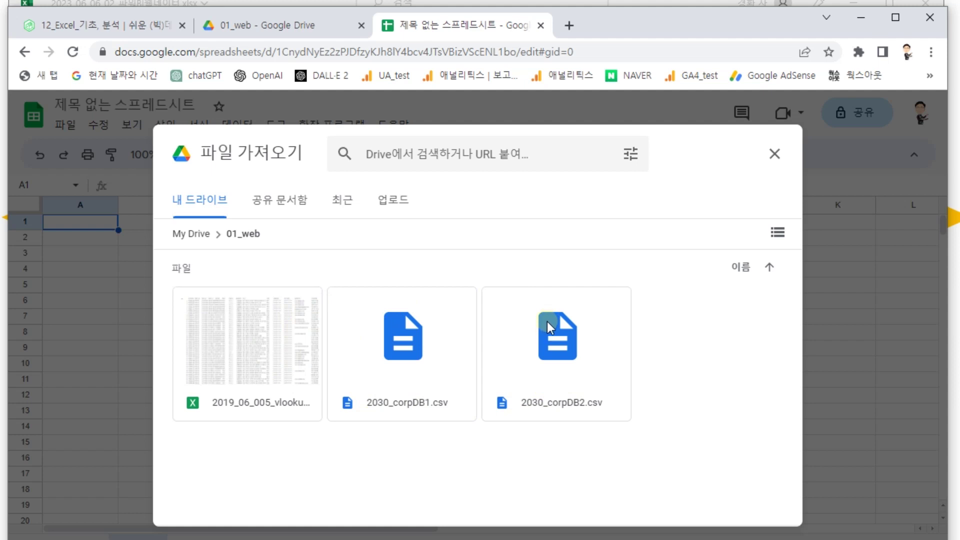
pyautogui.doubleClick(248, 347)
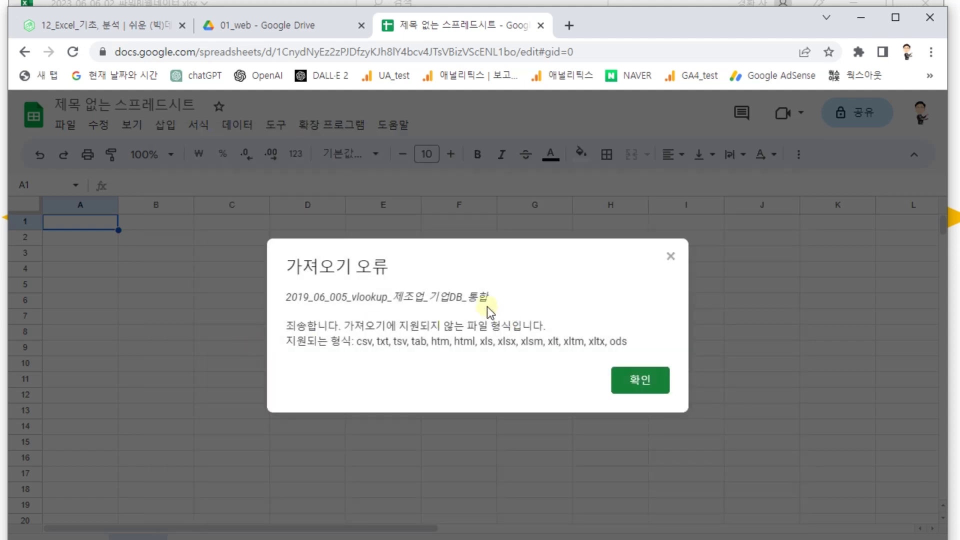
pyautogui.click(643, 381)
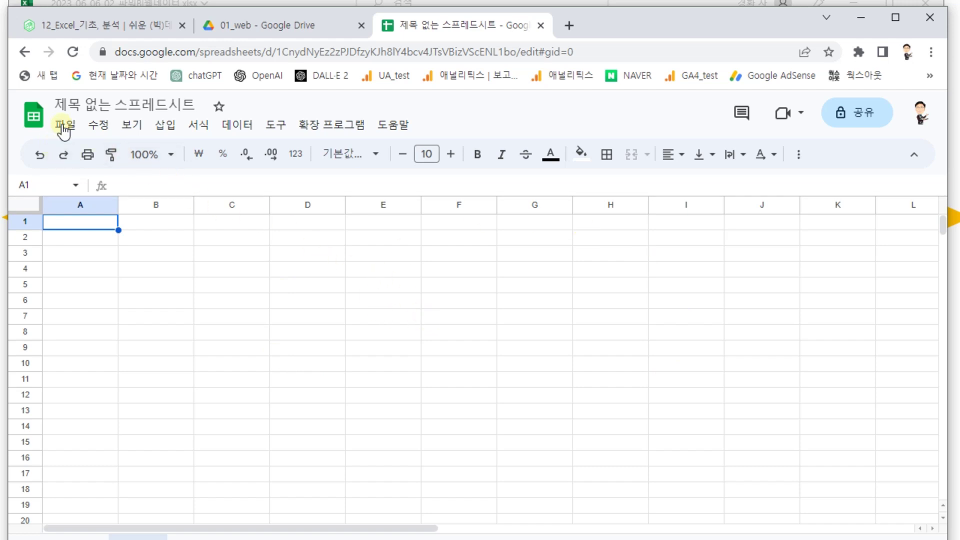
# - Try uploading the six DB files through Import > Upload, then close the failed dialog
pyautogui.click(64, 128)
pyautogui.click(90, 196)
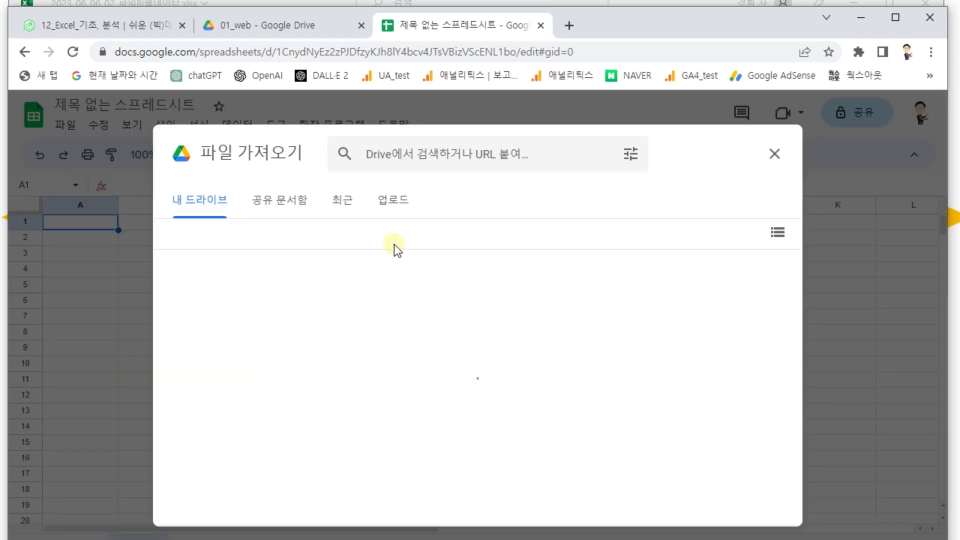
pyautogui.click(393, 204)
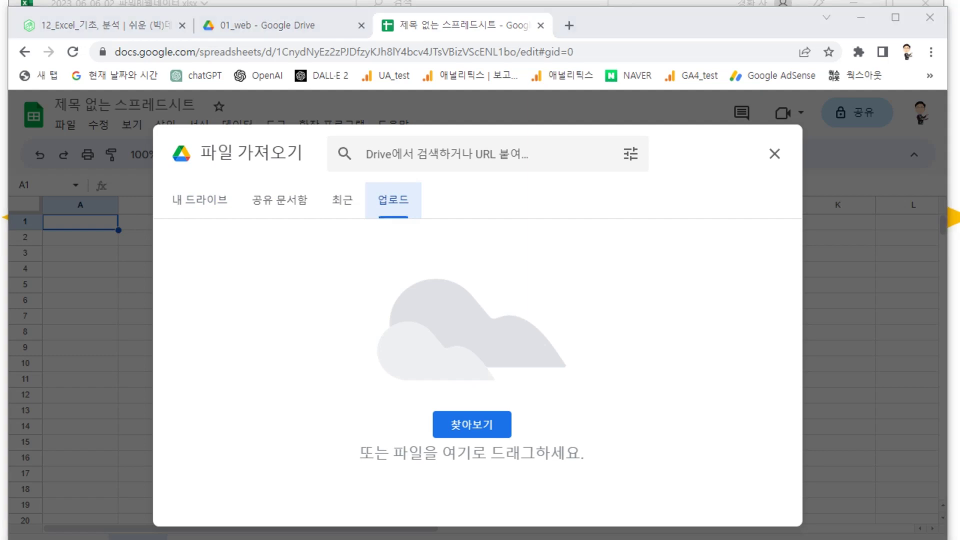
pyautogui.hotkey('alt', 'Tab')
pyautogui.moveTo(668, 454); pyautogui.dragTo(206, 259)
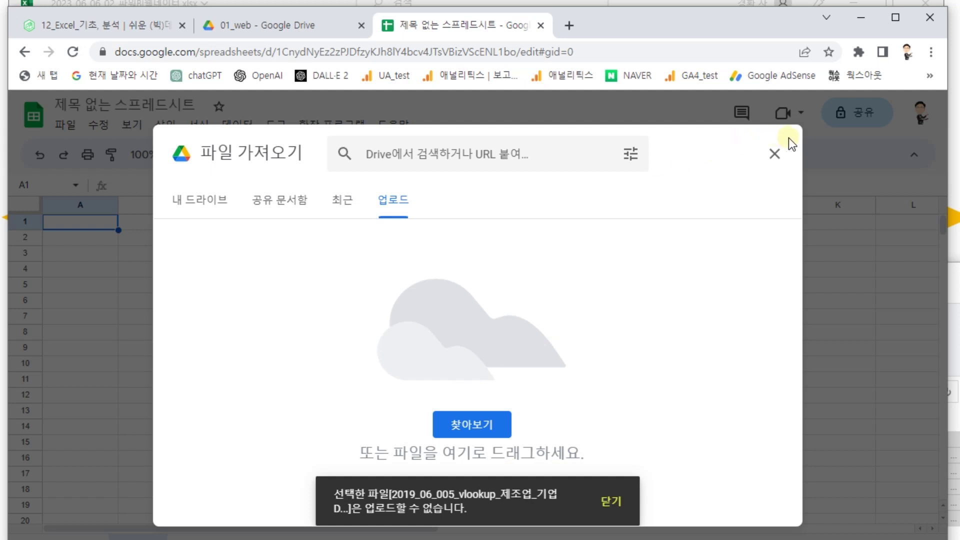
pyautogui.click(775, 154)
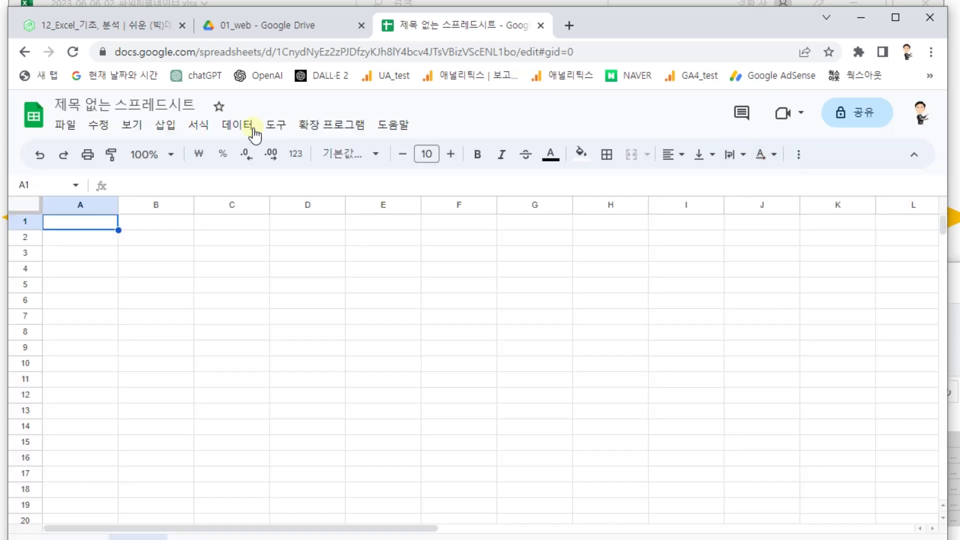
# - Close the blank untitled spreadsheet, returning to the 01_web Drive folder
pyautogui.click(290, 28)
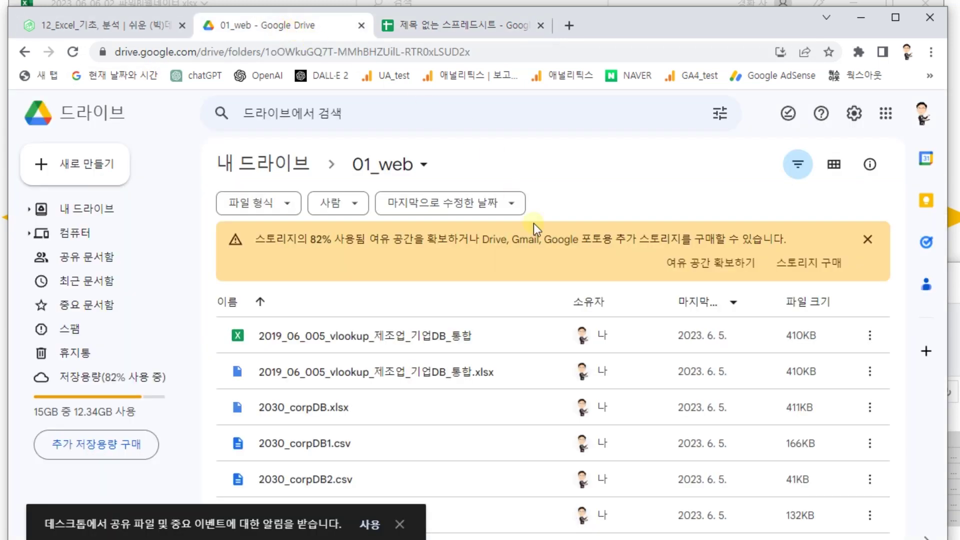
pyautogui.click(459, 29)
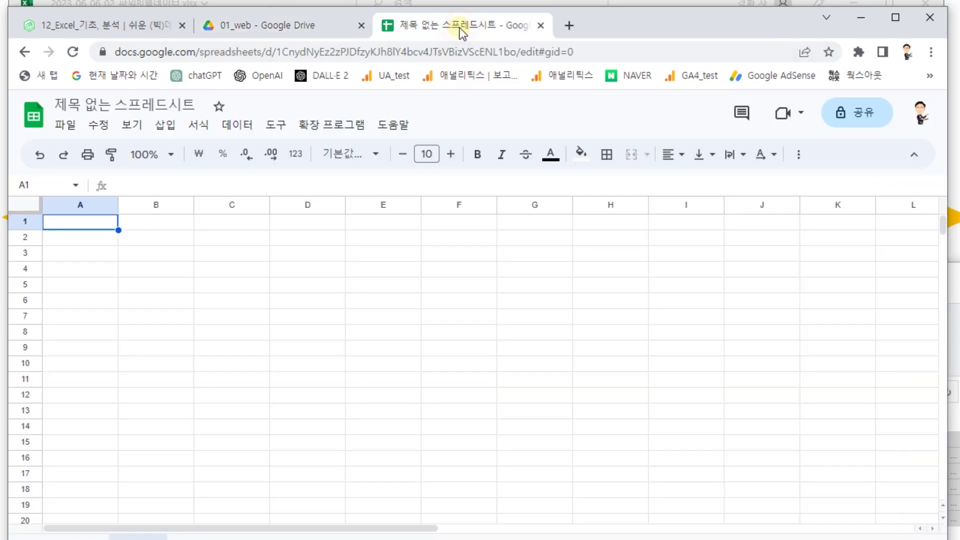
pyautogui.click(540, 25)
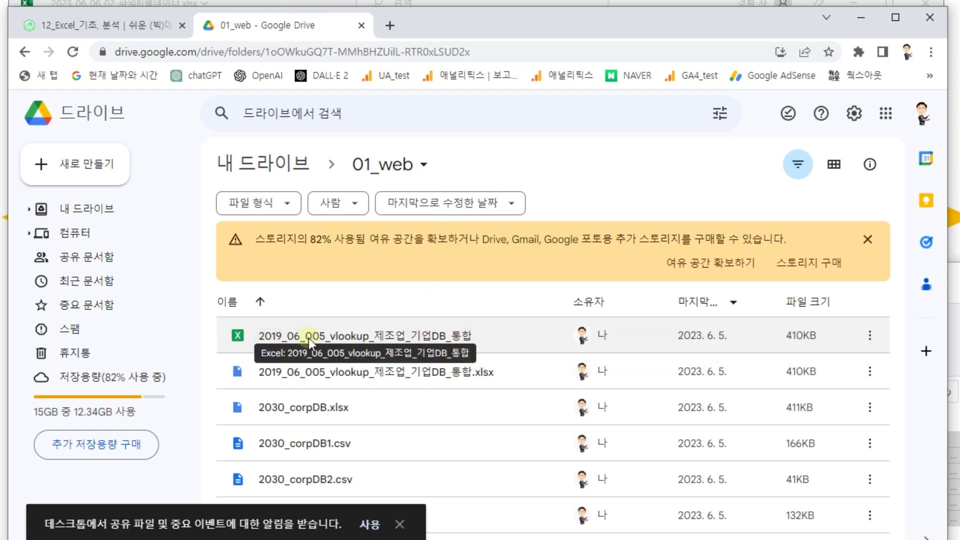
# - Open the vlookup .xlsx, save it as Google Sheets, and close both spreadsheet tabs
pyautogui.doubleClick(429, 338)
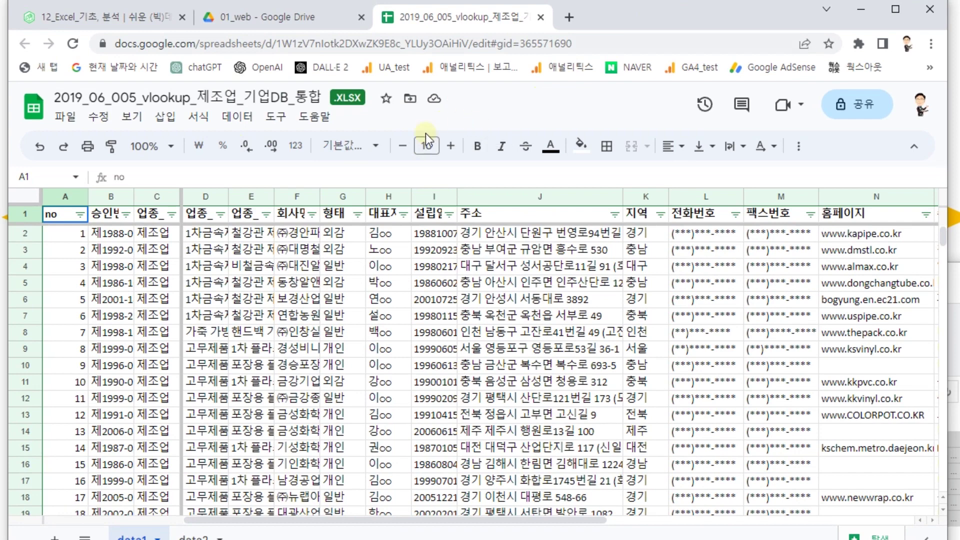
pyautogui.click(65, 125)
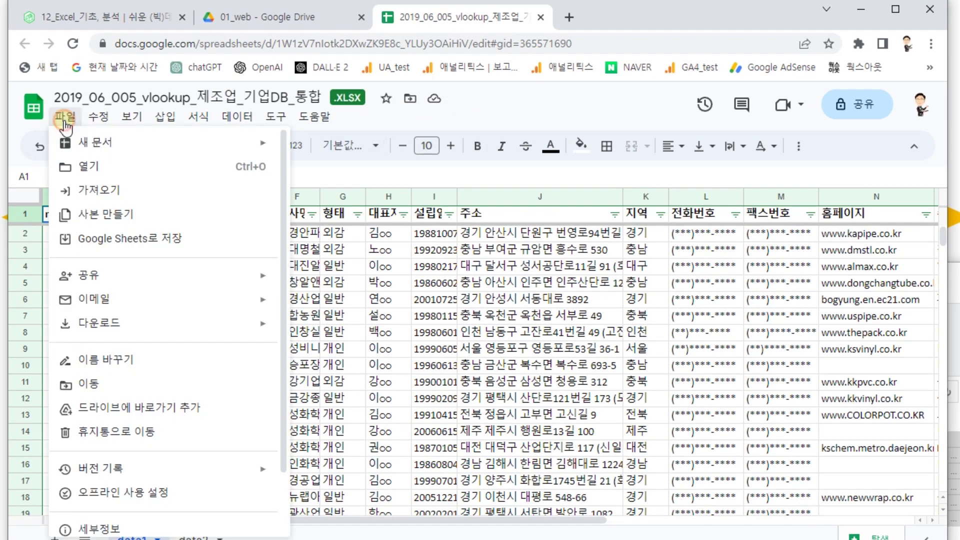
pyautogui.click(112, 250)
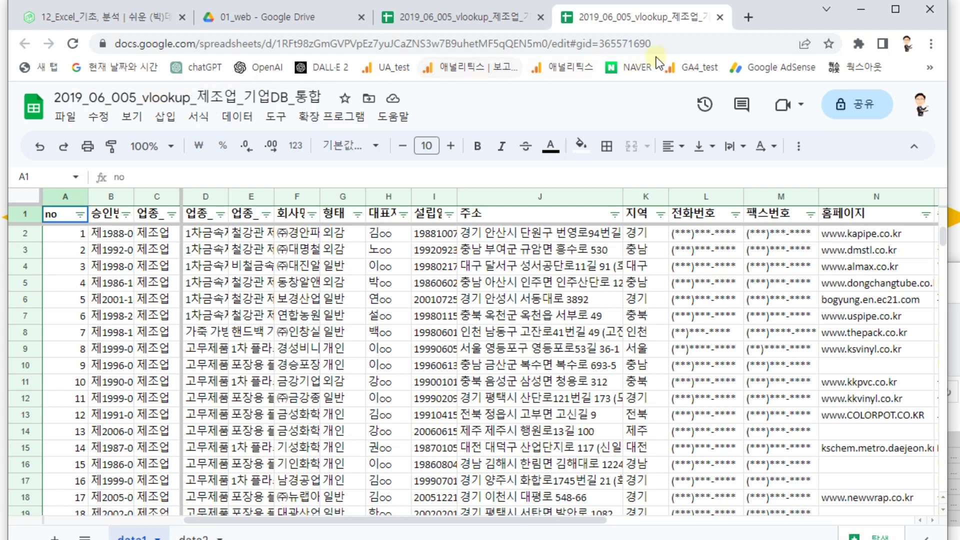
pyautogui.click(720, 17)
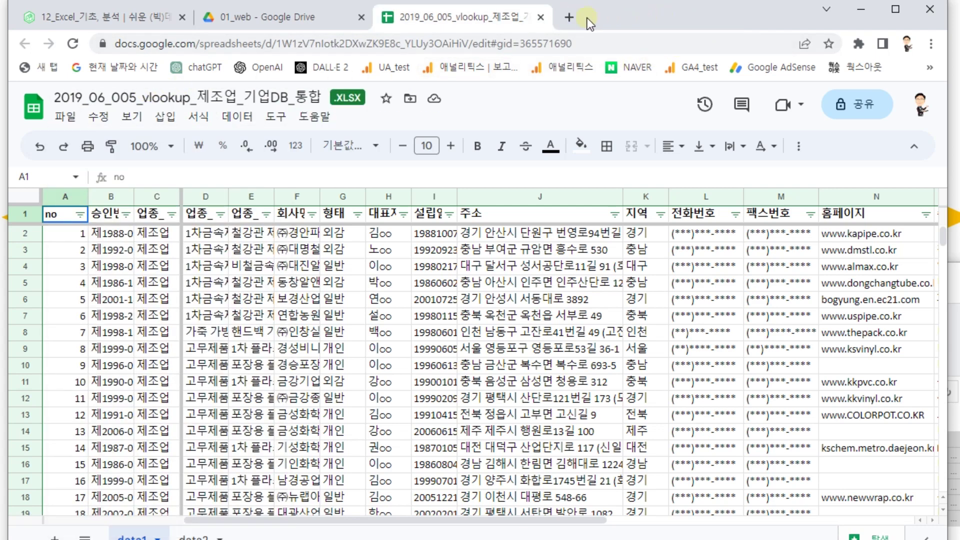
pyautogui.click(543, 18)
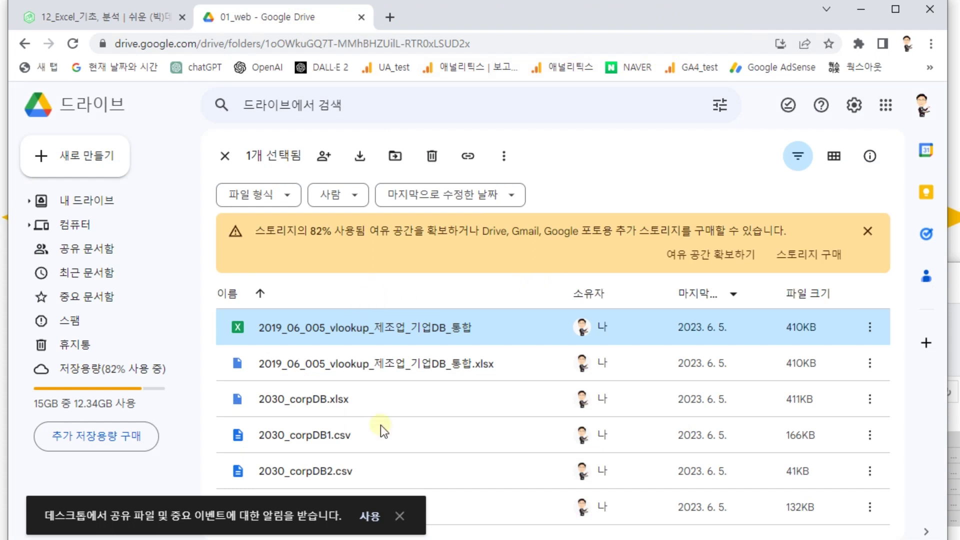
# - Dismiss the notification prompt, re-sort by Name, and select the new Google Sheets copy
pyautogui.click(400, 516)
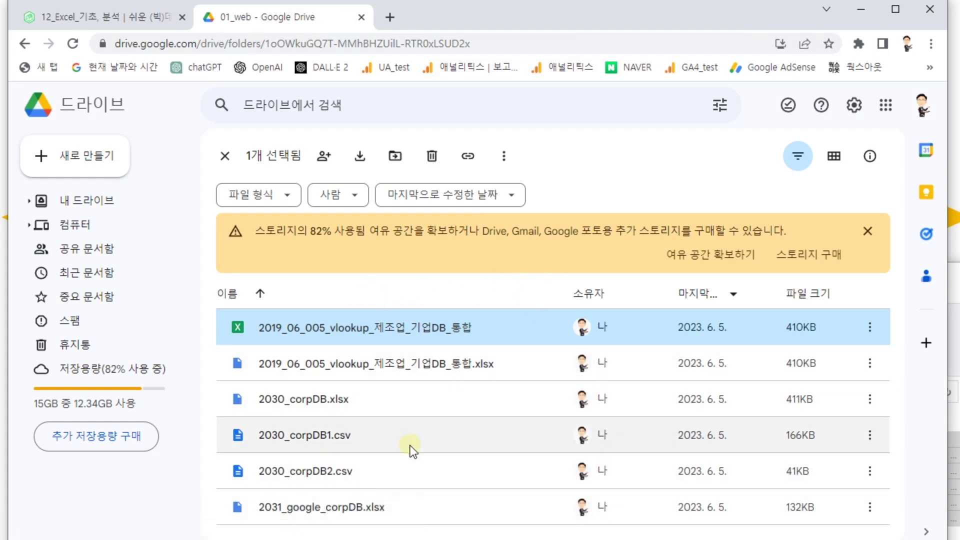
pyautogui.click(396, 303)
pyautogui.click(393, 302)
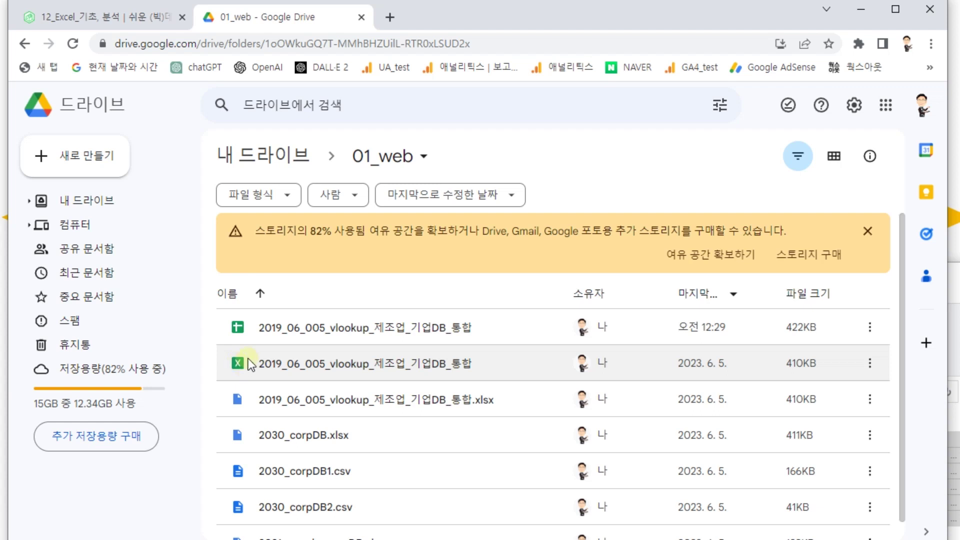
pyautogui.click(307, 331)
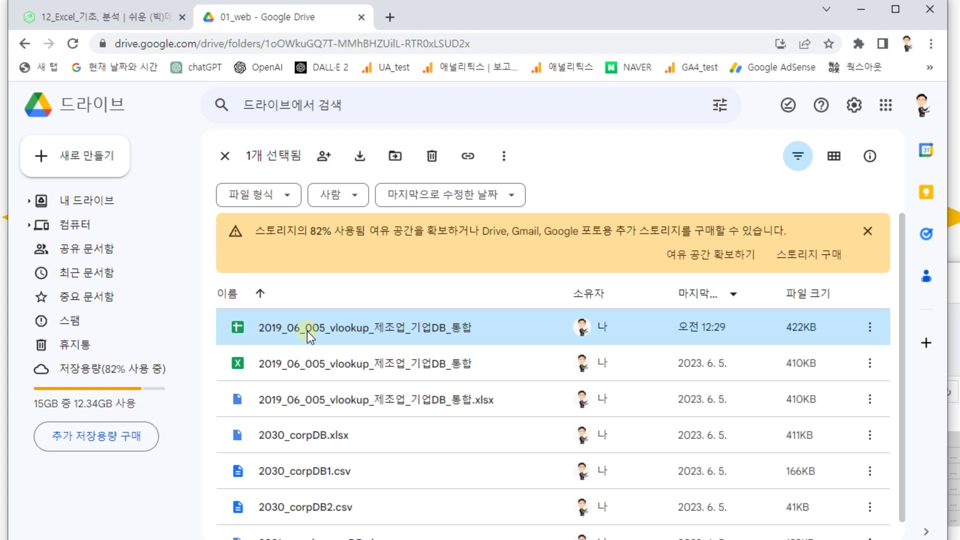
# - Share the Sheets copy as viewable by anyone with the link and copy the link
pyautogui.rightClick(368, 329)
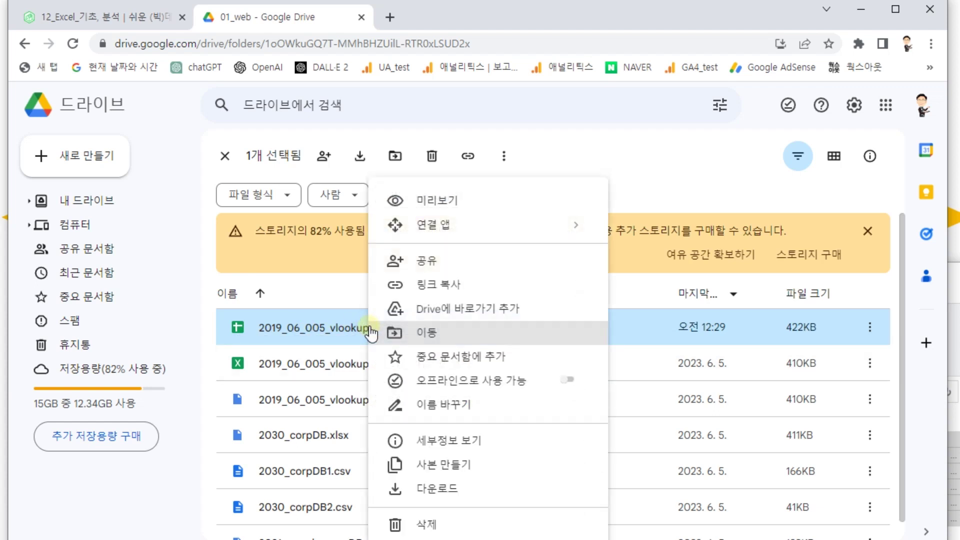
pyautogui.click(419, 275)
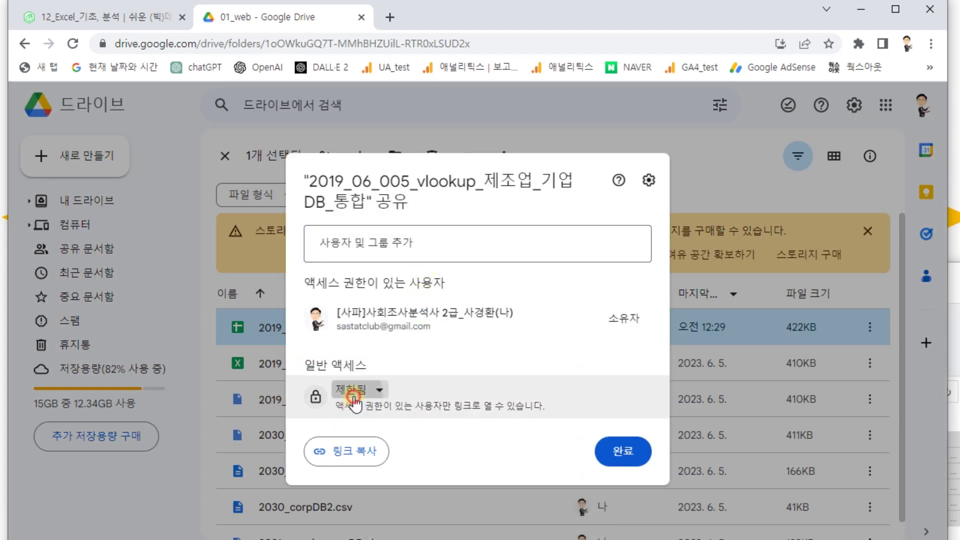
pyautogui.click(353, 390)
pyautogui.click(386, 457)
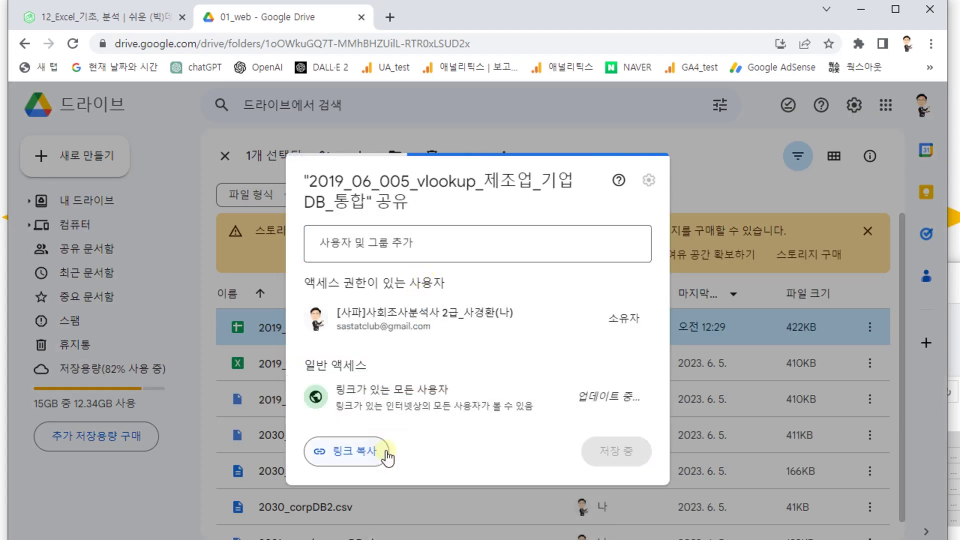
pyautogui.click(360, 455)
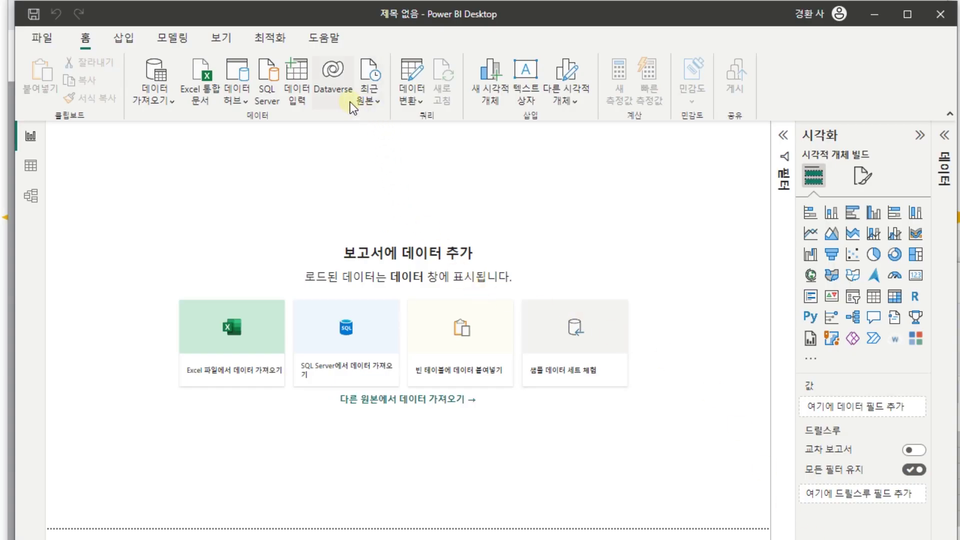
# - Start a Get data > Web source with the pasted share link as its URL
pyautogui.click(169, 100)
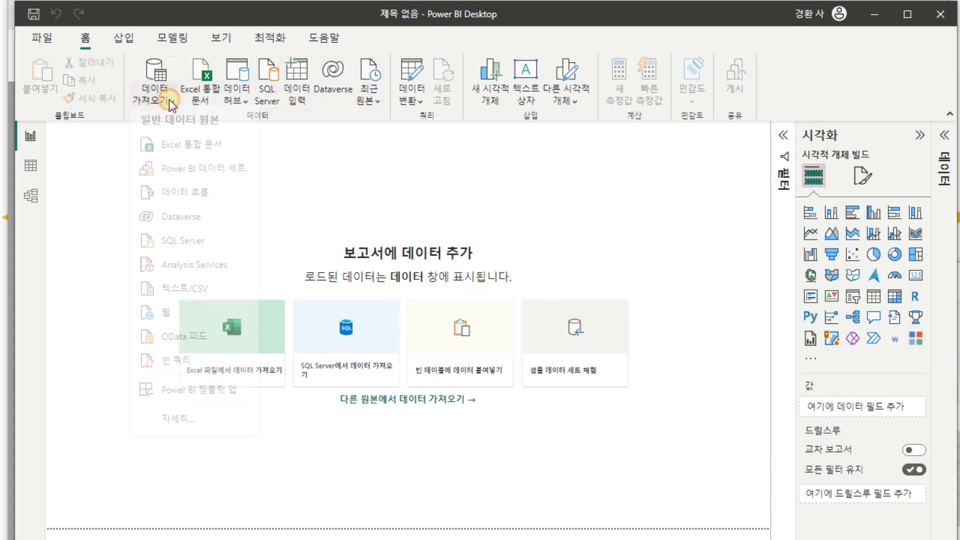
pyautogui.click(173, 311)
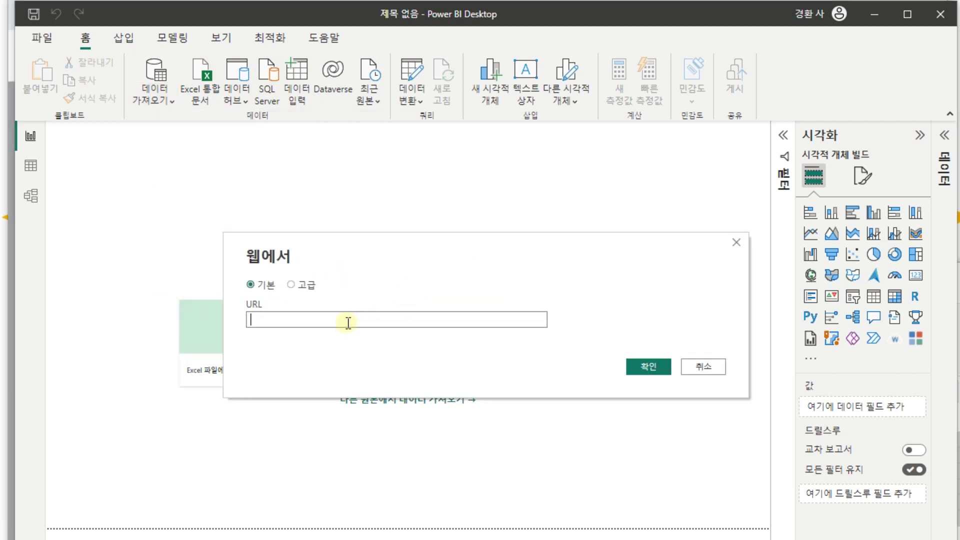
pyautogui.hotkey('ctrl', 'v')
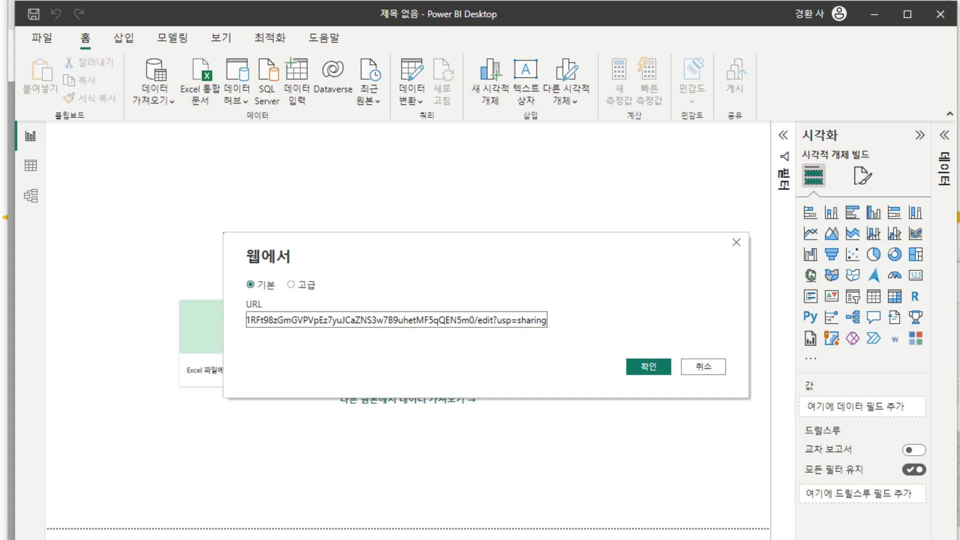
# - Paste the share link into Excel cell A1 to inspect it, then return
pyautogui.hotkey('alt', 'Tab')
pyautogui.click(178, 317)
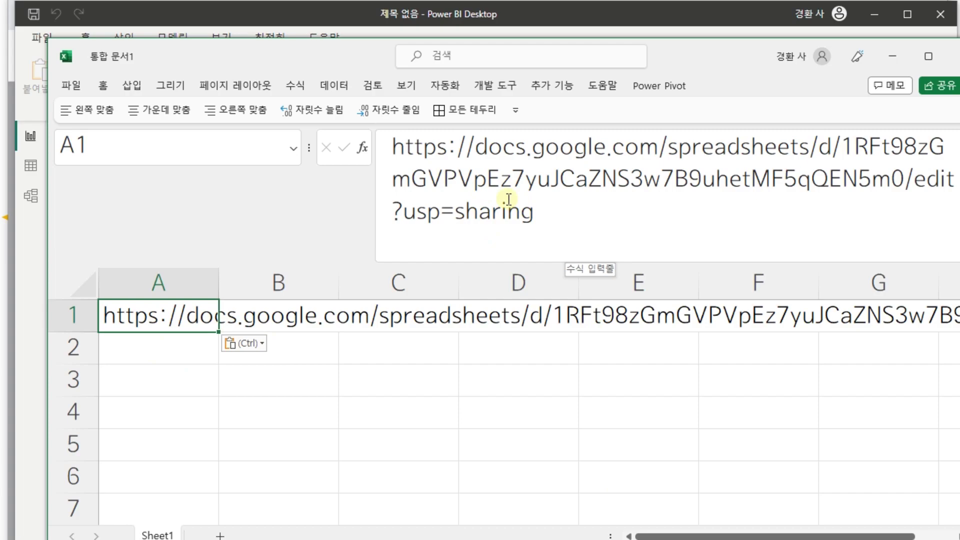
pyautogui.hotkey('alt', 'Tab')
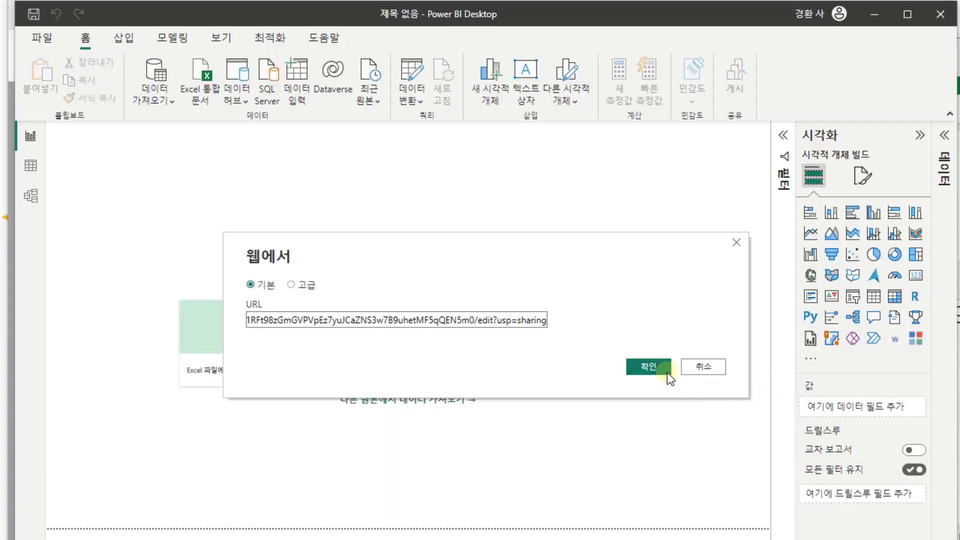
pyautogui.hotkey('alt', 'Tab')
pyautogui.hotkey('alt', 'Tab')
pyautogui.hotkey('alt', 'Tab')
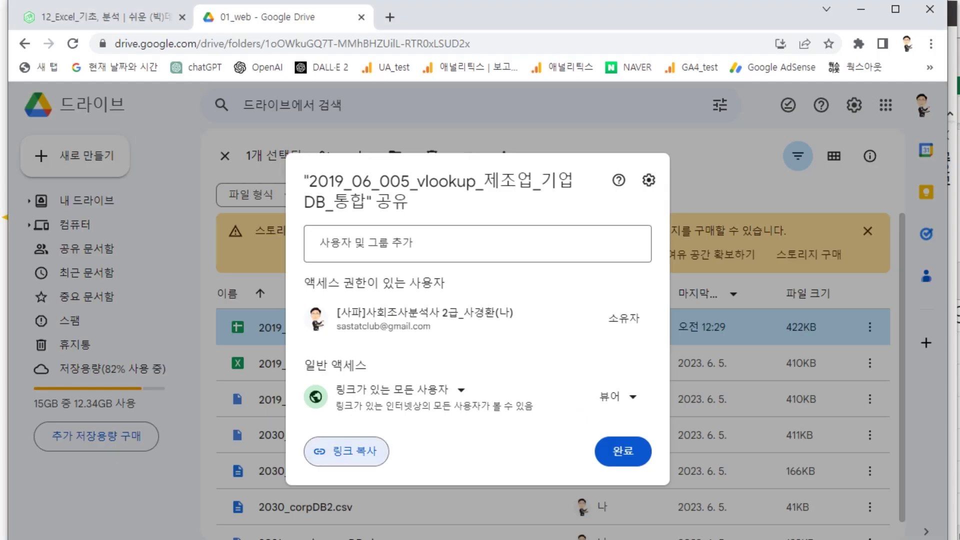
# - Test the share link in a new Chrome window, then confirm Power BI's web source
pyautogui.hotkey('ctrl', 'n')
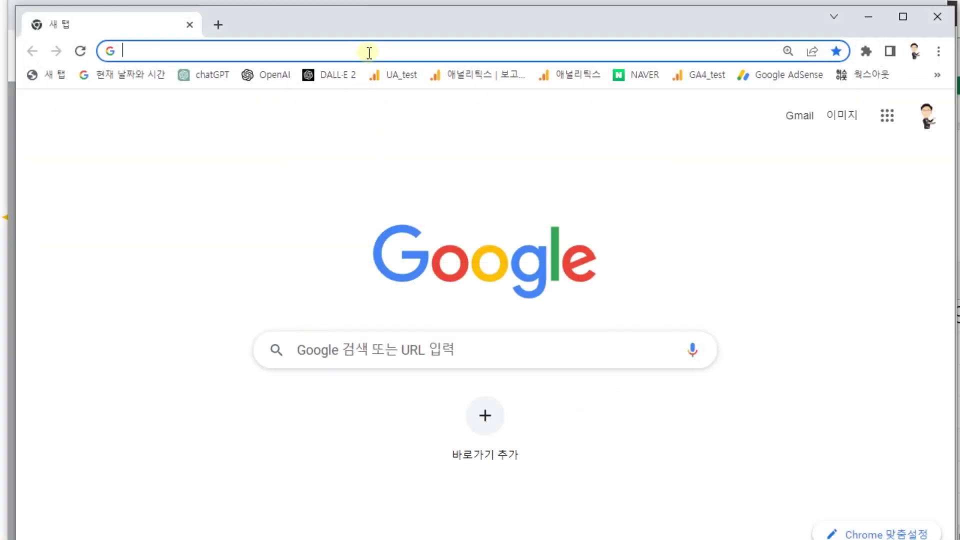
pyautogui.click(377, 50)
pyautogui.press('Return')
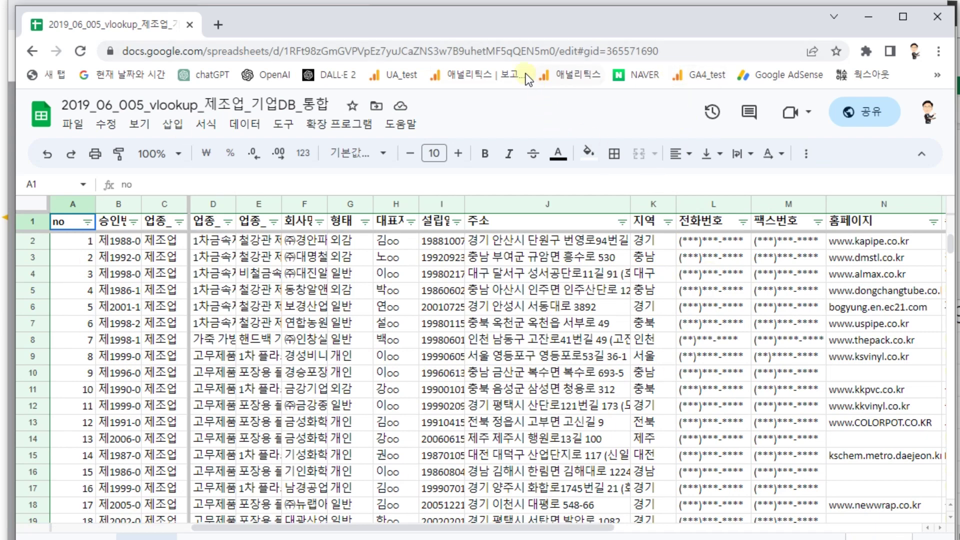
pyautogui.click(190, 24)
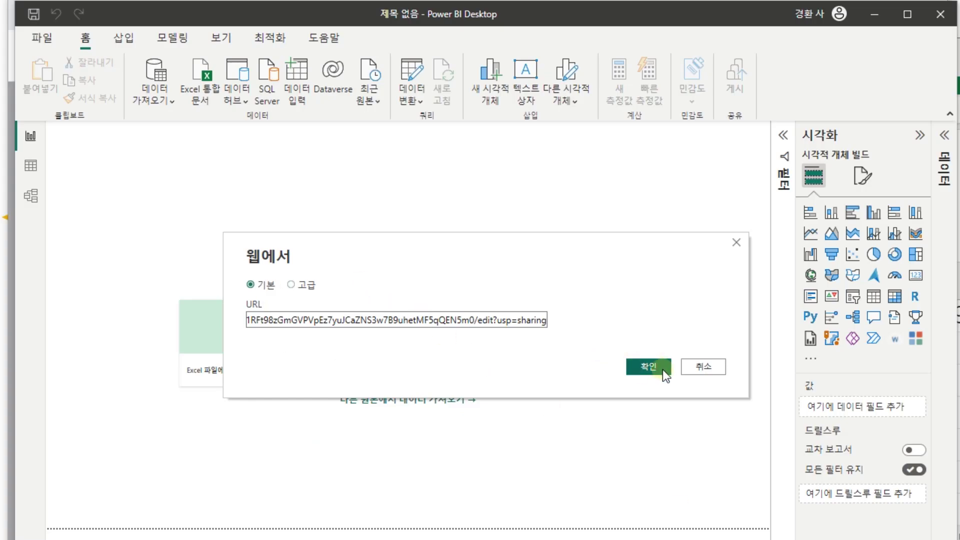
pyautogui.click(662, 370)
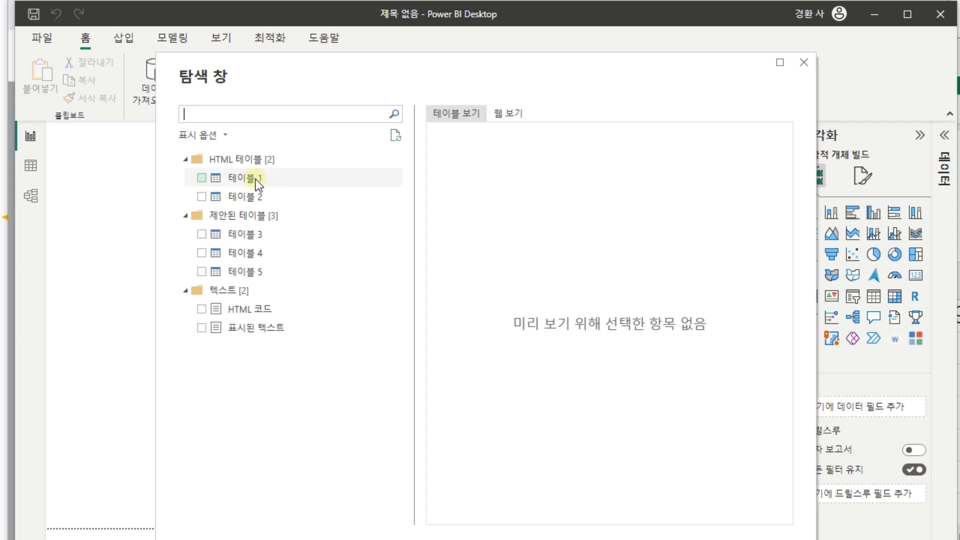
# - Preview 테이블 1 through 테이블 5 in the Navigator and close it without loading
pyautogui.click(259, 181)
pyautogui.click(244, 196)
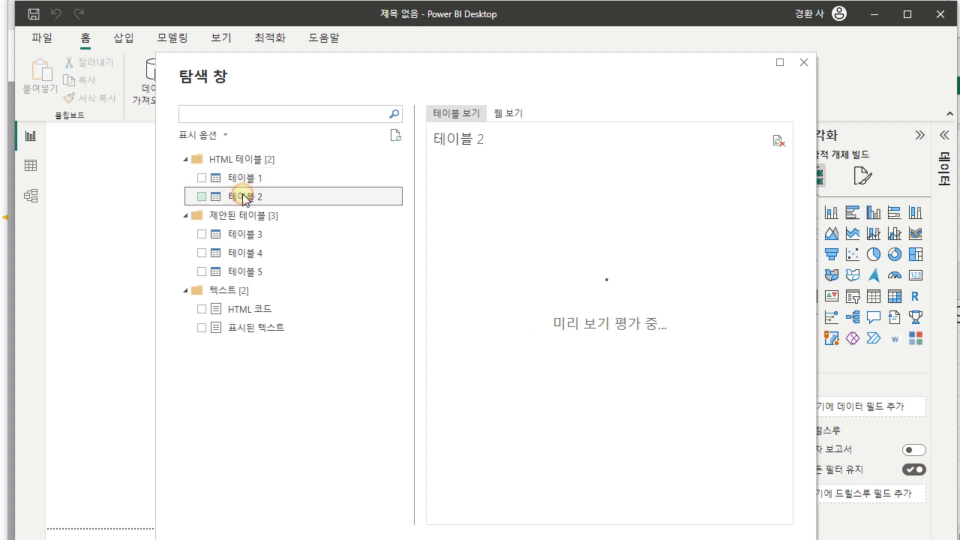
pyautogui.click(235, 233)
pyautogui.click(236, 252)
pyautogui.click(241, 273)
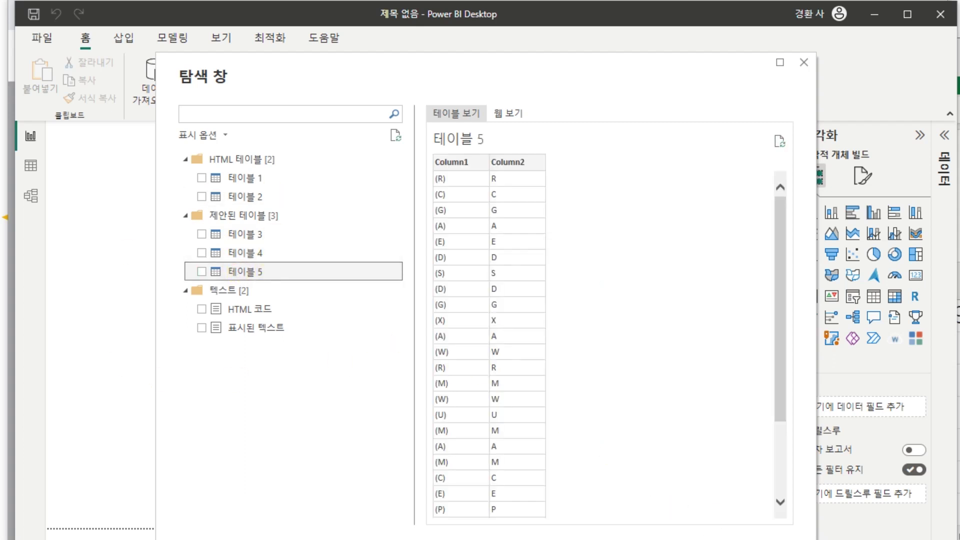
pyautogui.press('Escape')
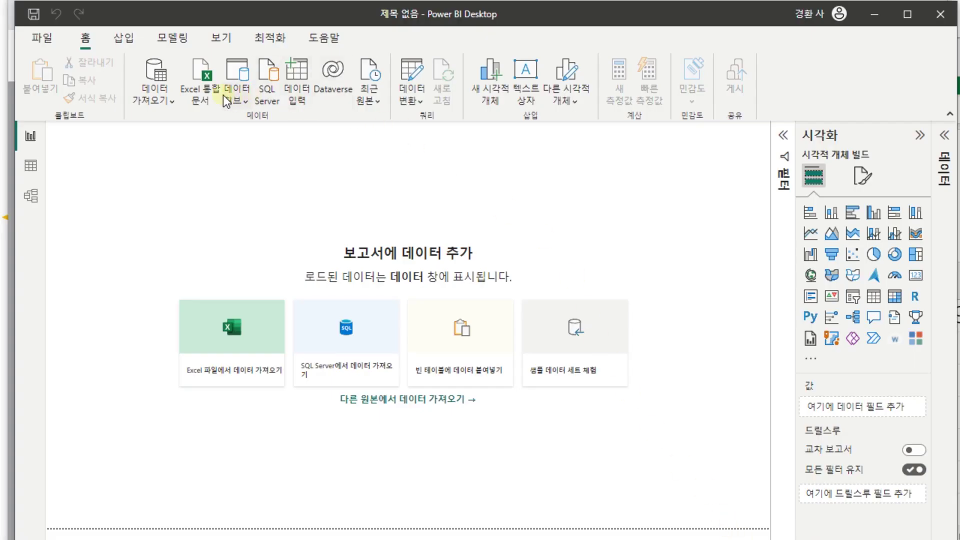
# - Search the full data source catalogue for 'google' and open the Google 스프레드시트 connector
pyautogui.click(173, 102)
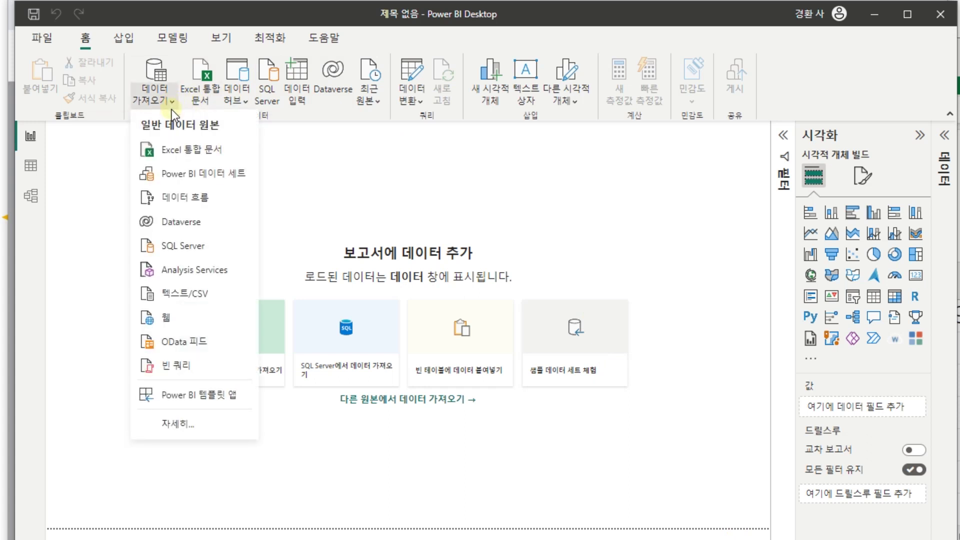
pyautogui.click(202, 426)
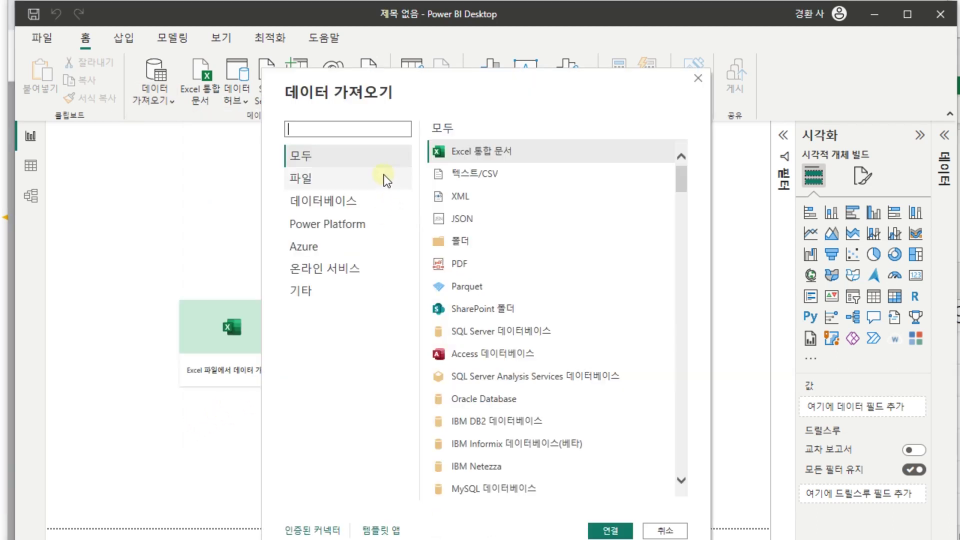
pyautogui.write('ㅇ')
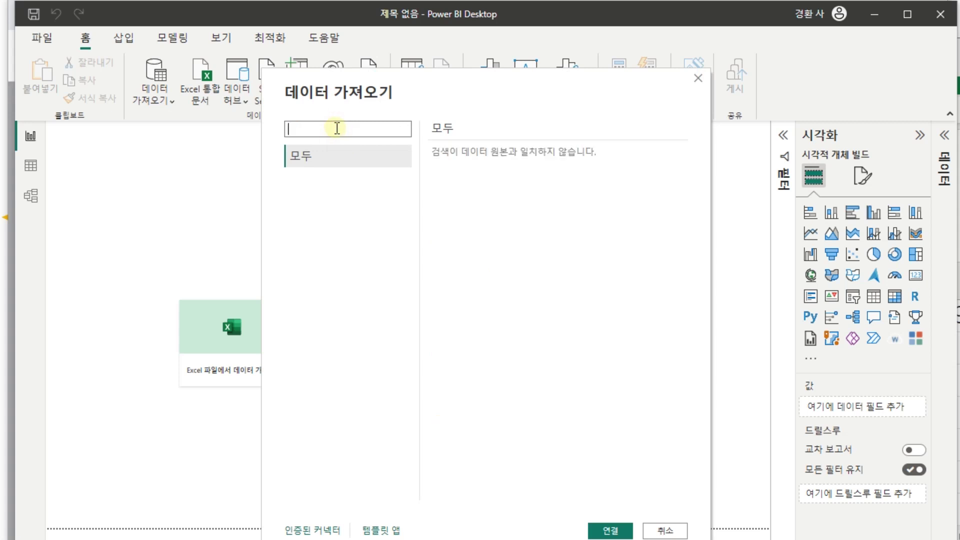
pyautogui.write('google')
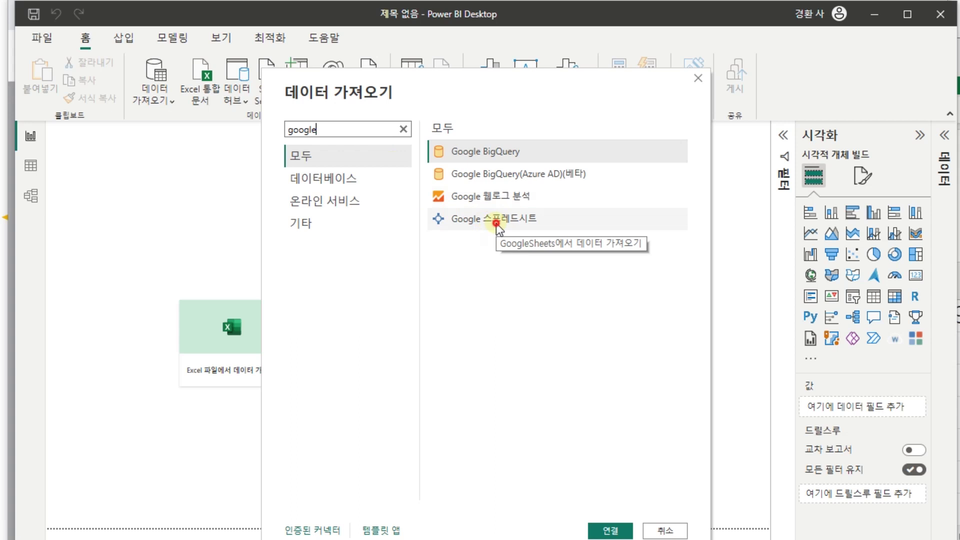
pyautogui.click(497, 223)
pyautogui.doubleClick(497, 224)
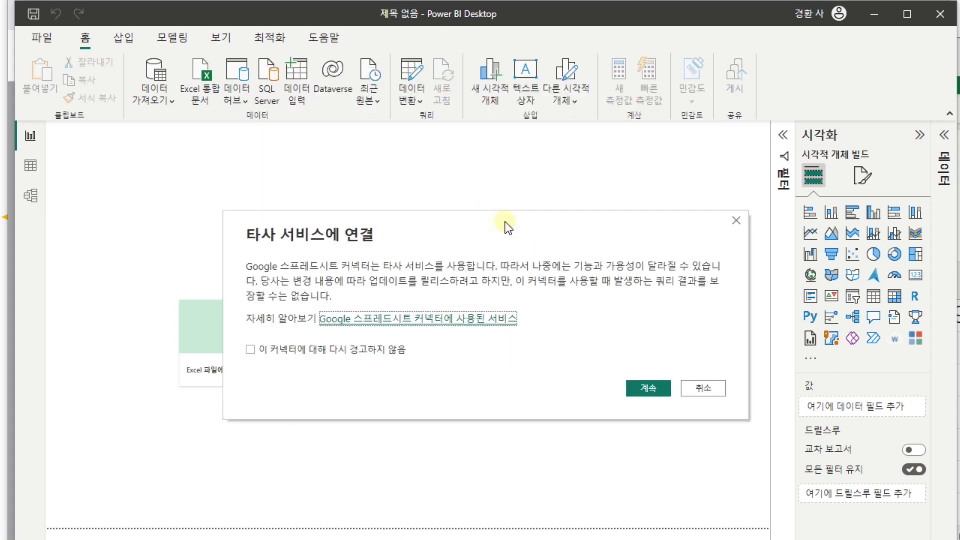
# - Accept the third-party notice and submit the pasted spreadsheet sharing URL
pyautogui.click(662, 394)
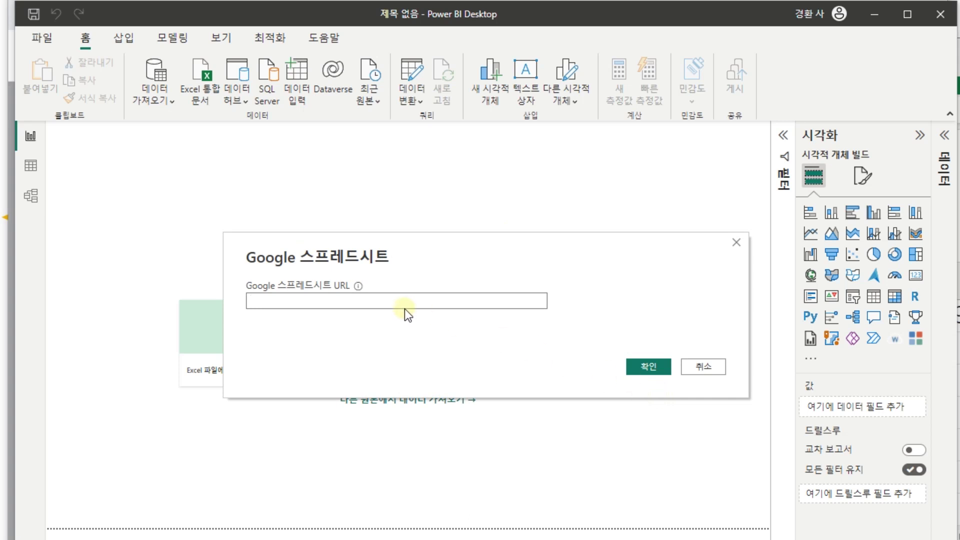
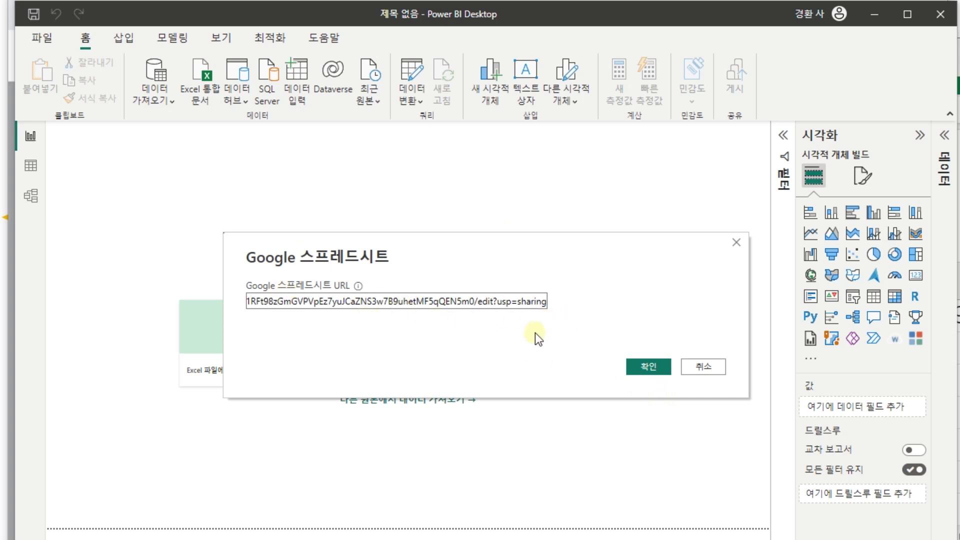
pyautogui.click(649, 368)
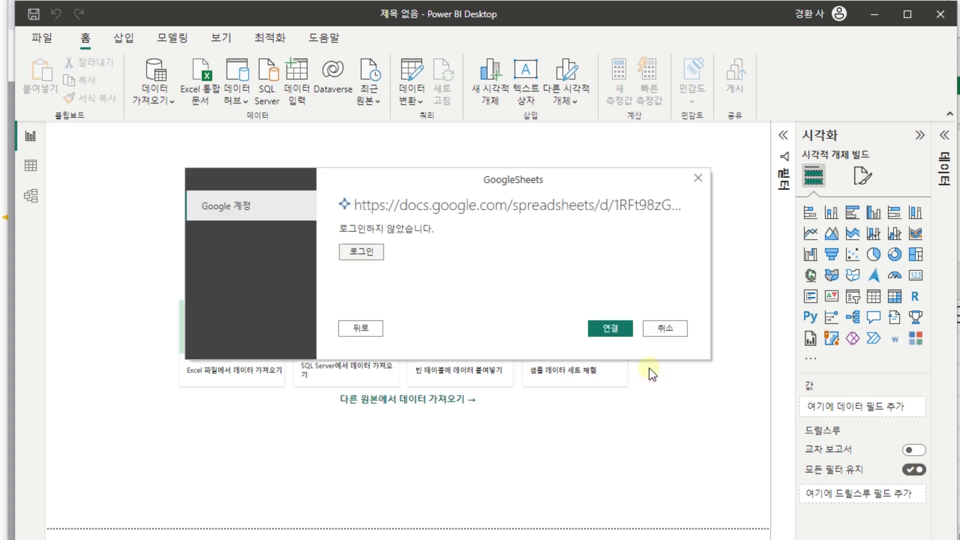
# - Sign in to Google in the browser and grant Power BI access to the account
pyautogui.click(370, 253)
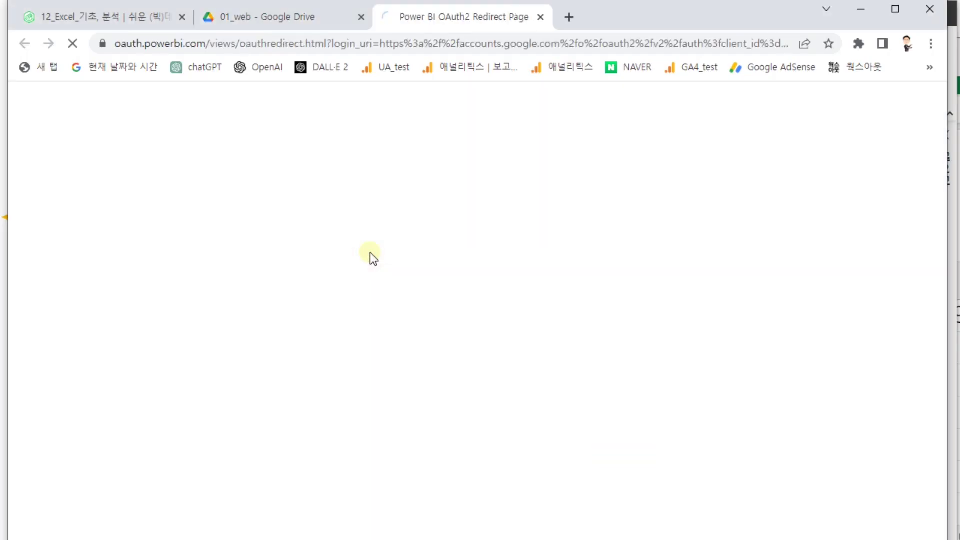
pyautogui.moveTo(623, 12); pyautogui.dragTo(463, 287)
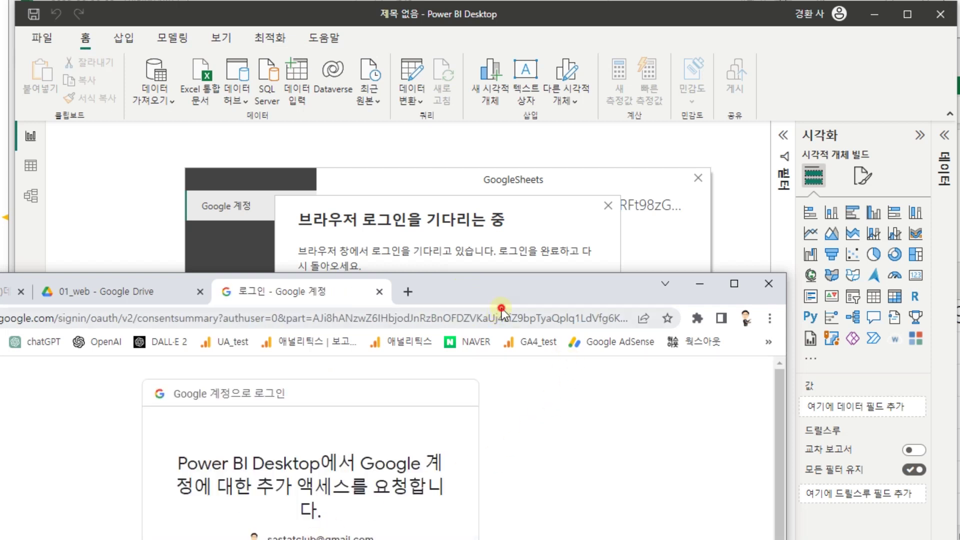
pyautogui.moveTo(503, 318); pyautogui.dragTo(509, 318)
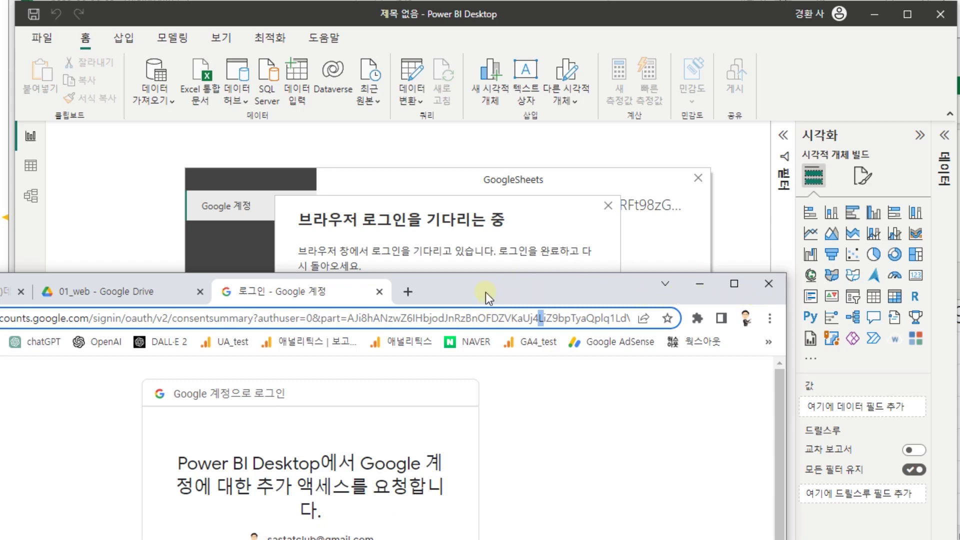
pyautogui.moveTo(487, 283); pyautogui.dragTo(524, 38)
pyautogui.scroll(-3, 488, 375)
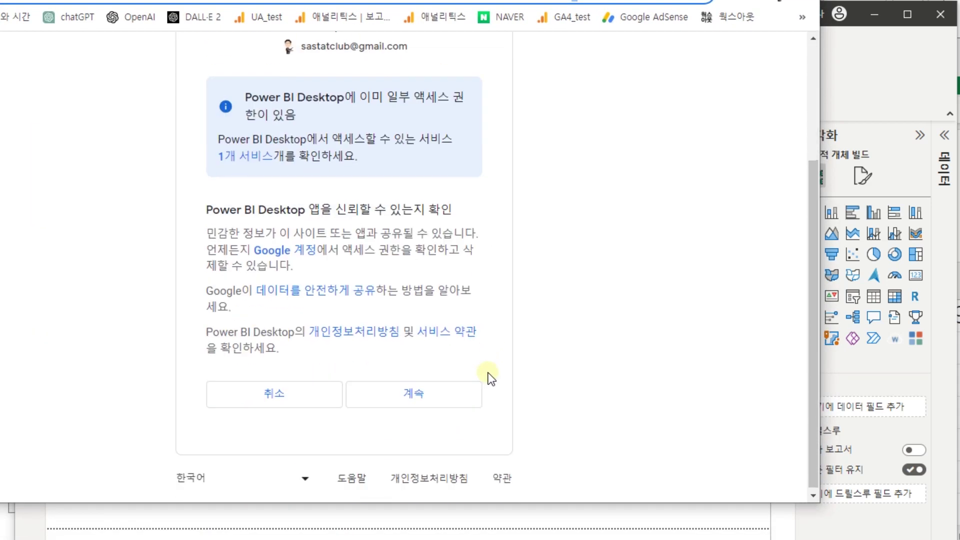
pyautogui.click(432, 393)
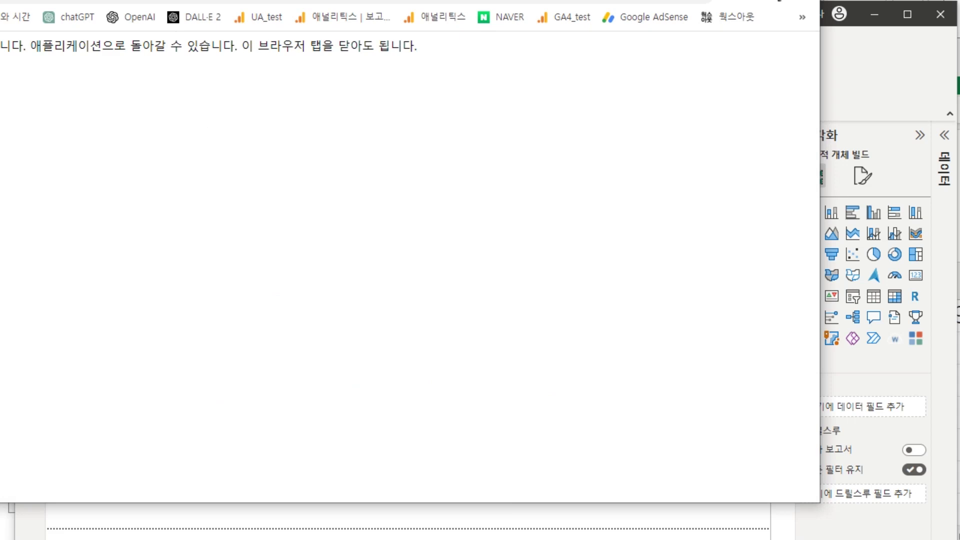
pyautogui.hotkey('ctrl', 'w')
# - Dismiss the Drive sharing dialog and connect to the Google spreadsheet in Power BI
pyautogui.click(502, 399)
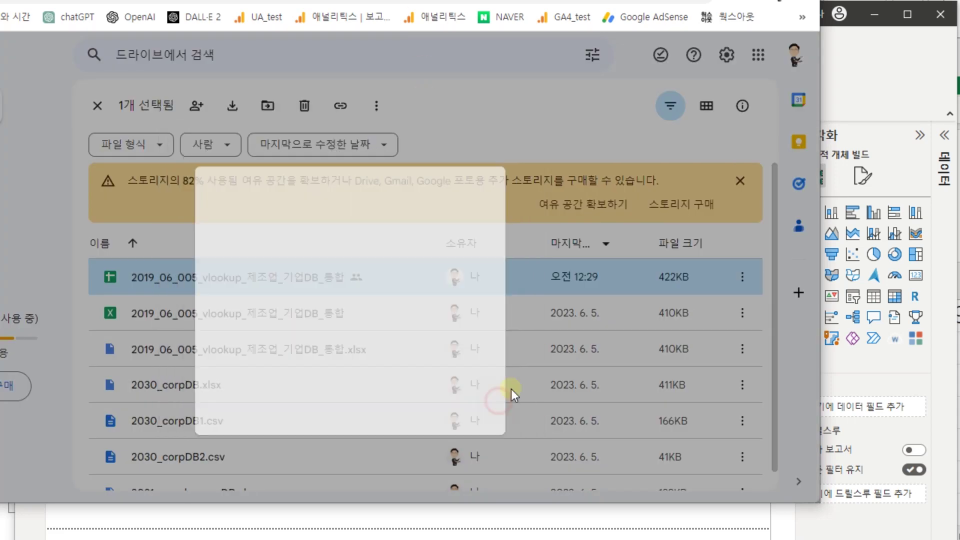
pyautogui.hotkey('alt', 'Tab')
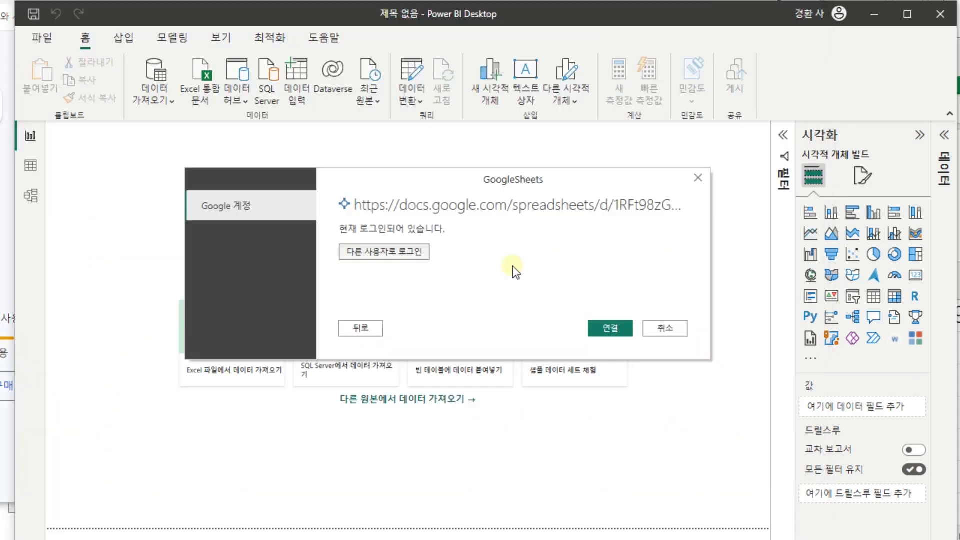
pyautogui.click(611, 328)
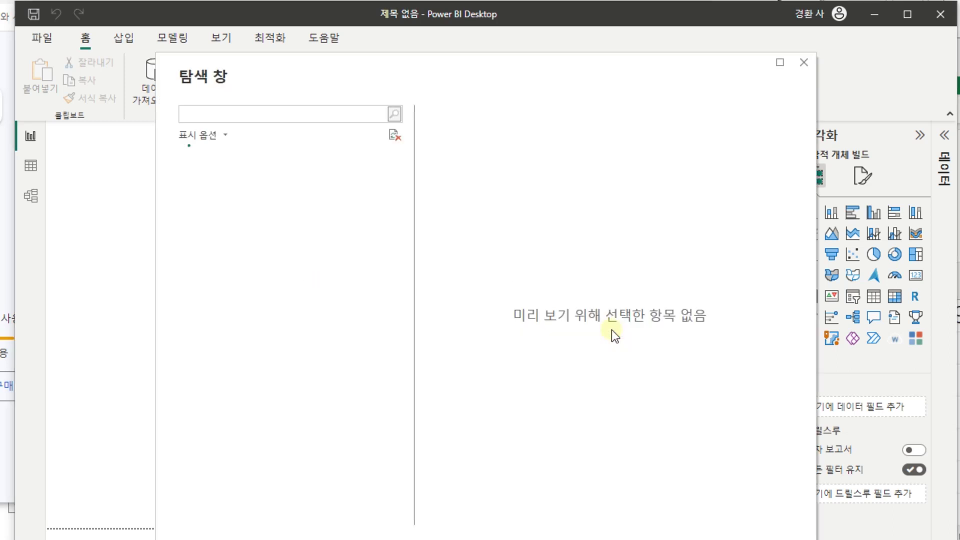
# - Tick data1 and data2 in the Navigator, load them, and open Power Query via 데이터 변환
pyautogui.click(202, 178)
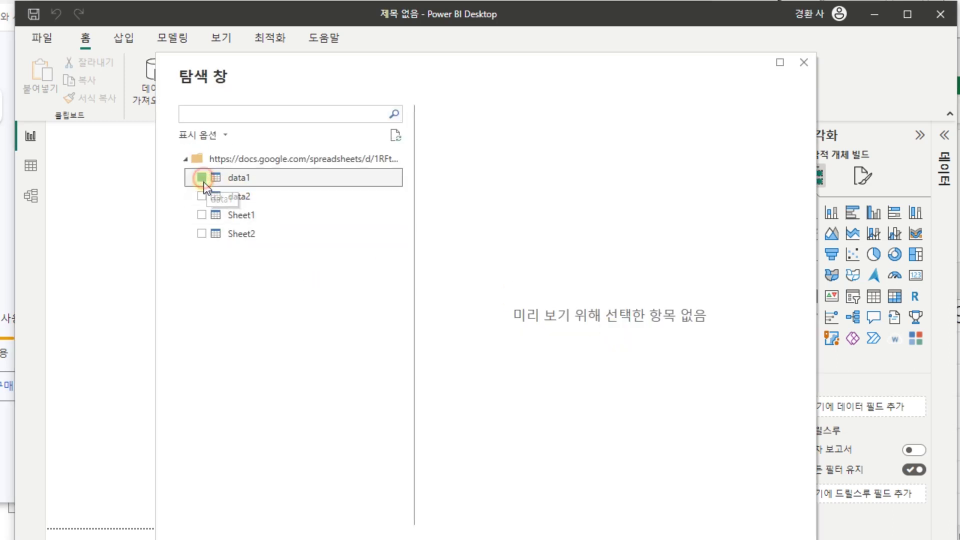
pyautogui.click(202, 196)
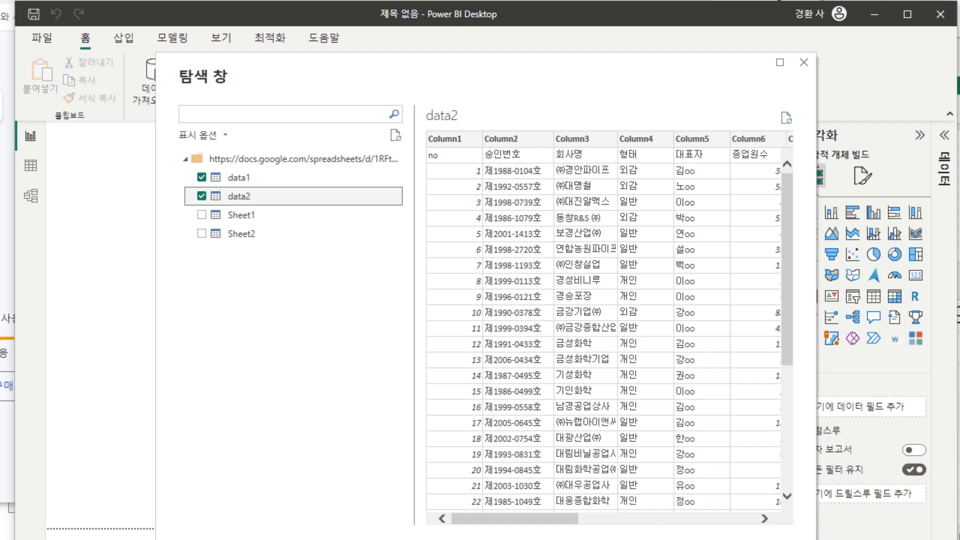
pyautogui.click(648, 514)
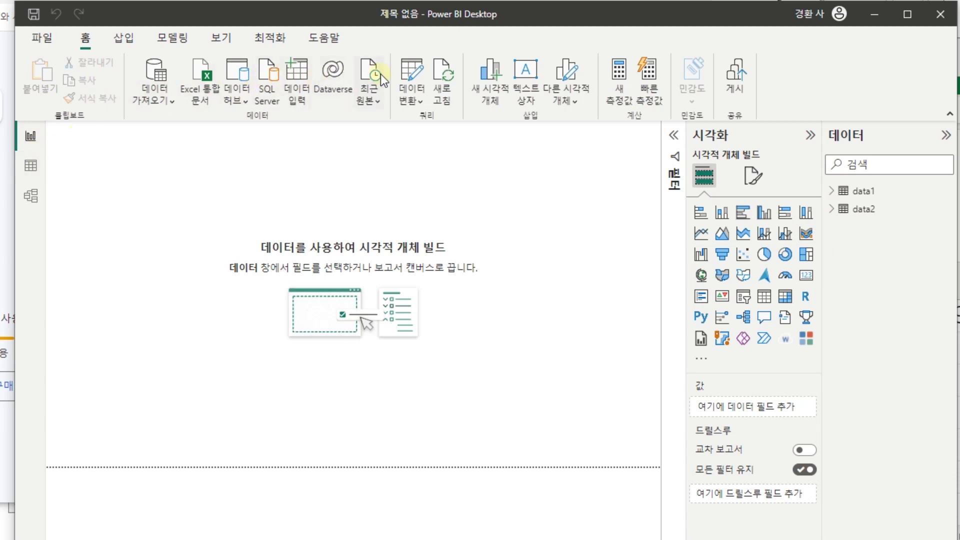
pyautogui.click(404, 76)
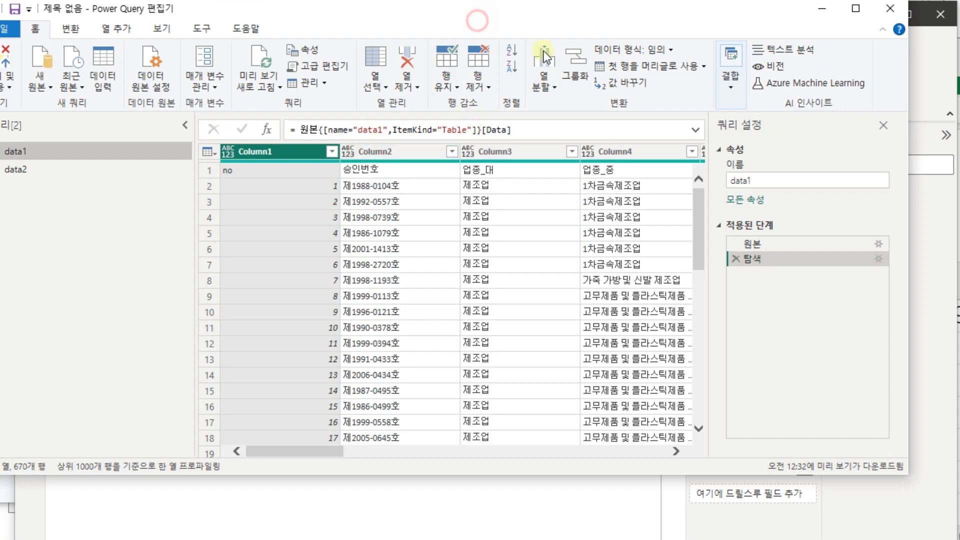
# - Apply 첫 행을 머리글로 사용 to data1 and data2, then 닫기 및 적용
pyautogui.moveTo(497, 15); pyautogui.dragTo(529, 37)
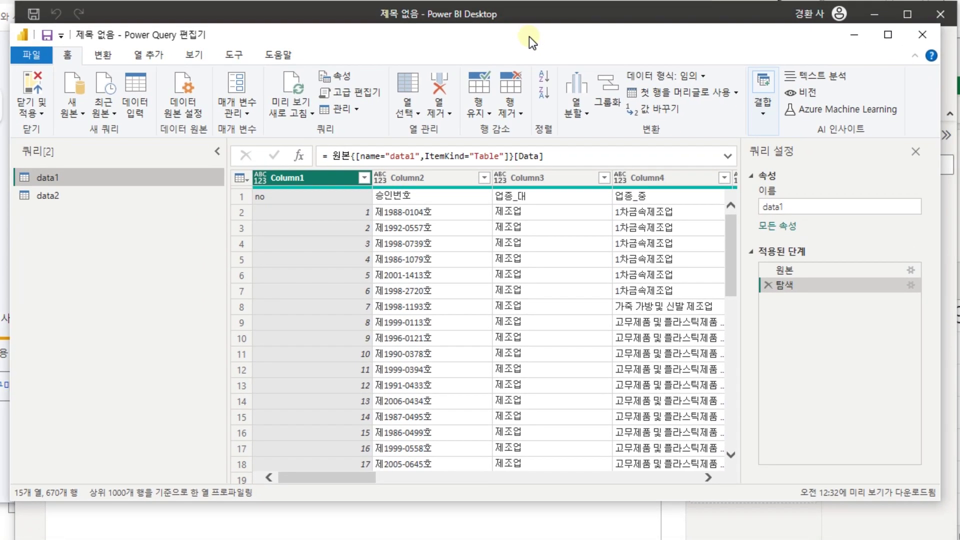
pyautogui.click(686, 98)
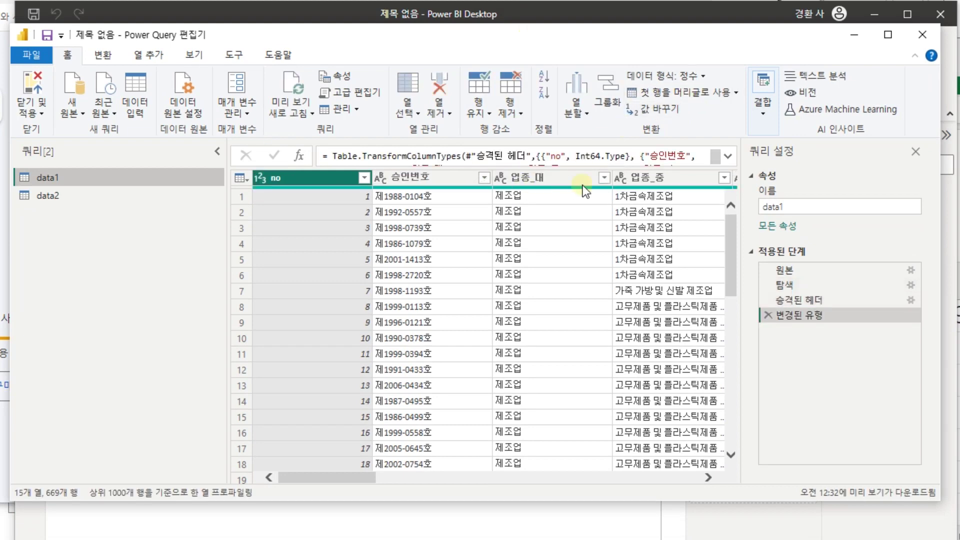
pyautogui.click(70, 200)
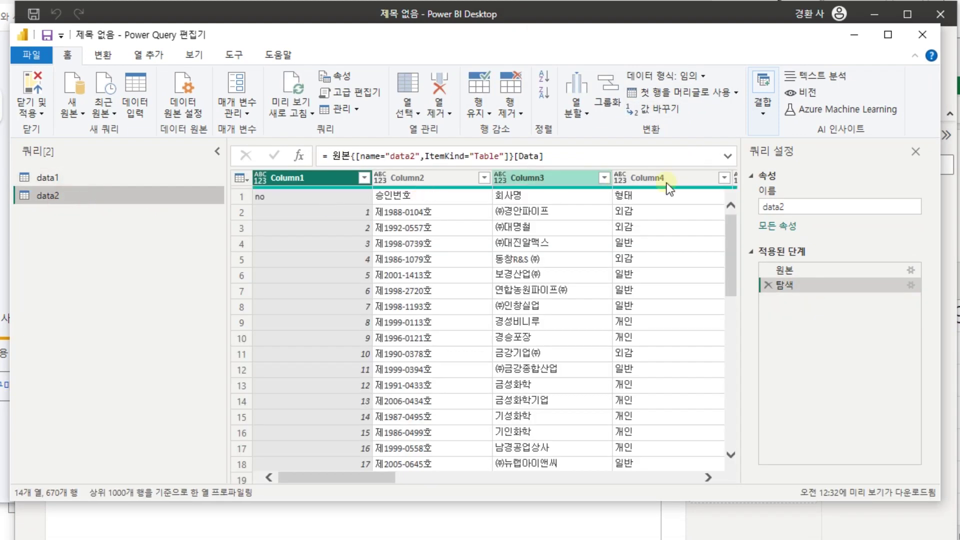
pyautogui.click(702, 97)
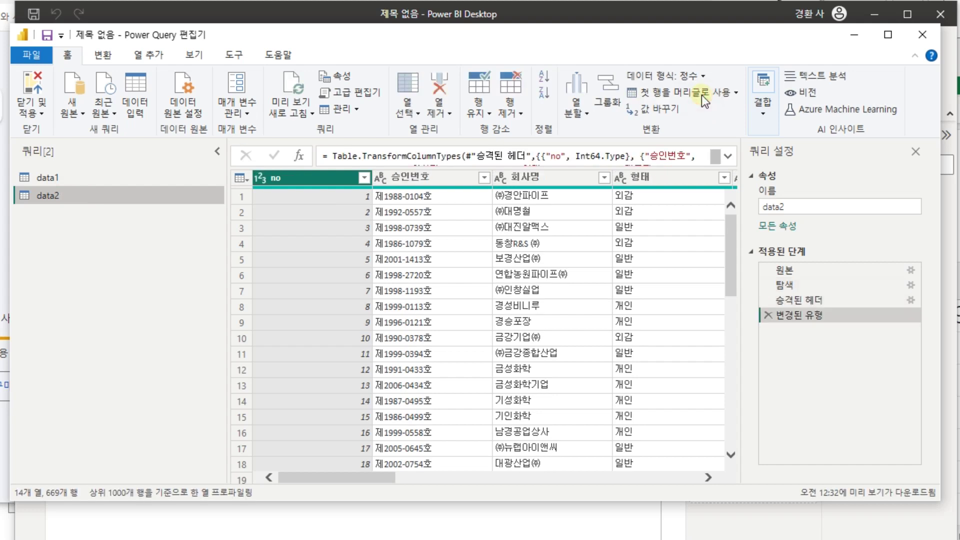
pyautogui.click(39, 86)
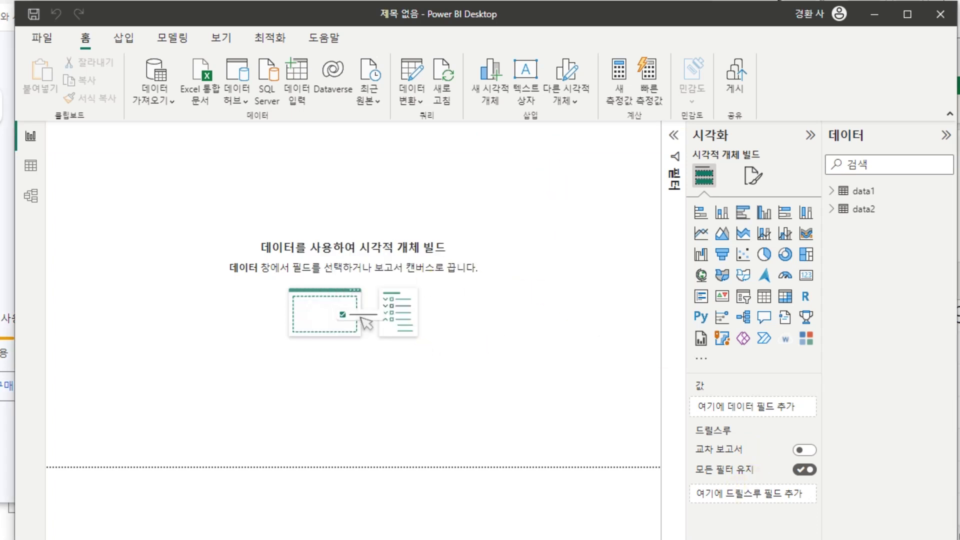
# - Copy the Google Sheets link from cell A1 of Excel's 통합 문서1
pyautogui.hotkey('alt', 'Tab')
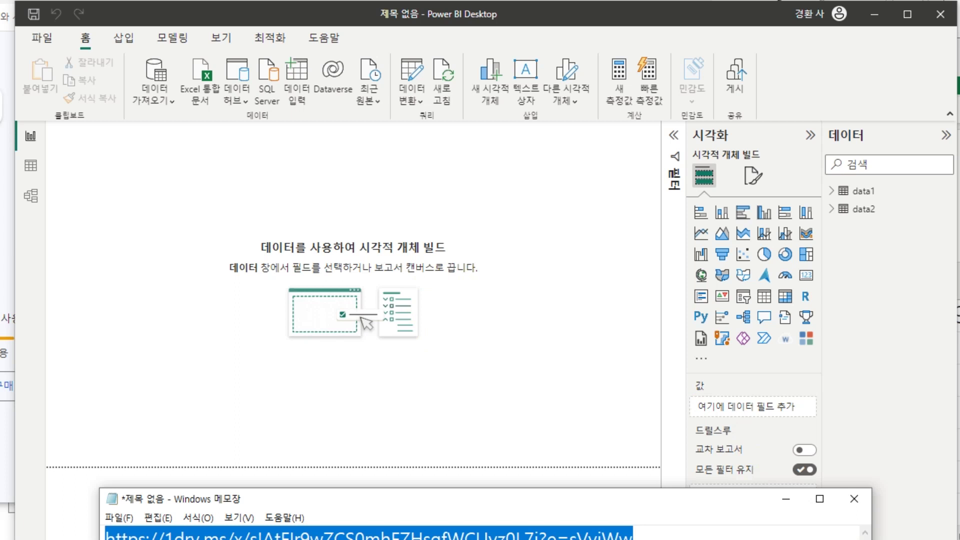
pyautogui.hotkey('alt', 'Tab')
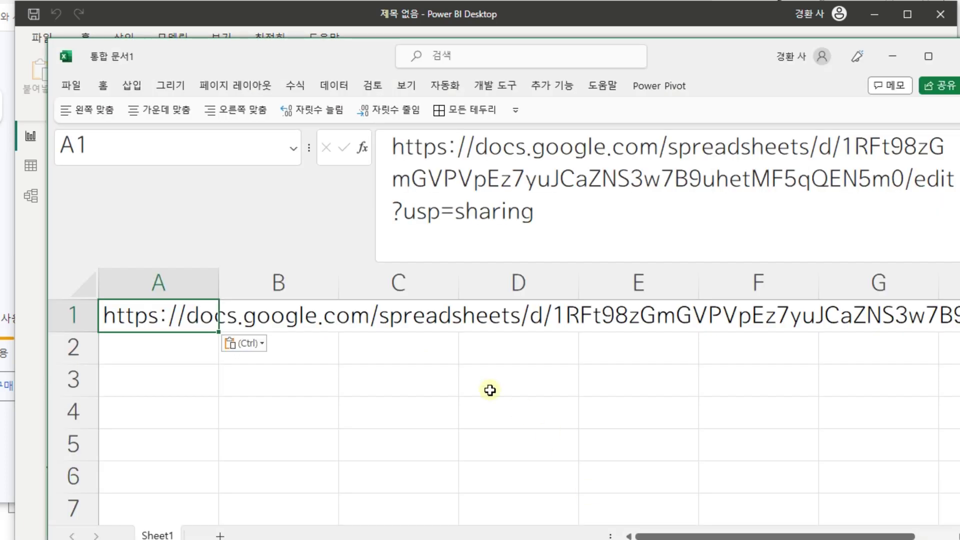
pyautogui.click(181, 370)
pyautogui.click(165, 324)
pyautogui.hotkey('ctrl', 'c')
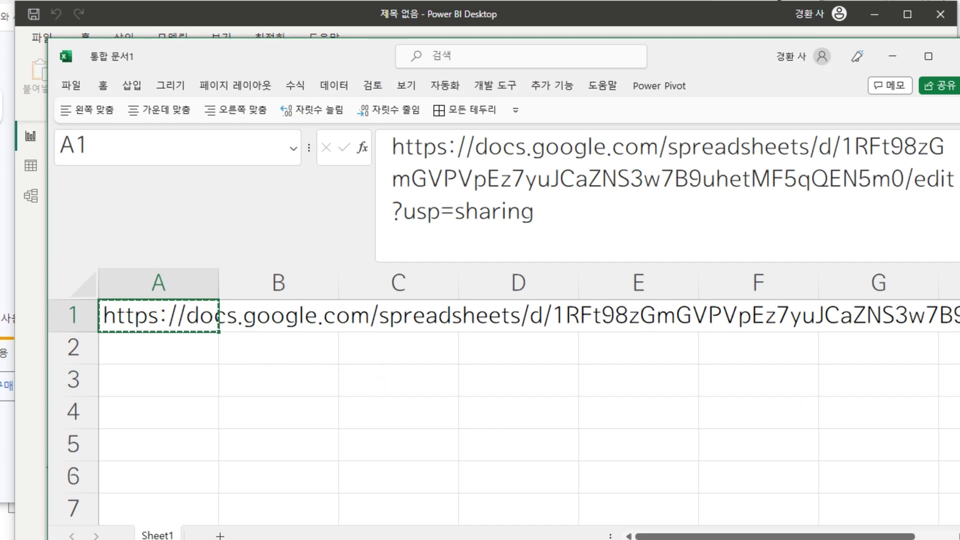
# - Load the copied link in Chrome to open the 2019_06_005_vlookup_제조업_기업DB_통합 spreadsheet
pyautogui.hotkey('alt', 'Tab')
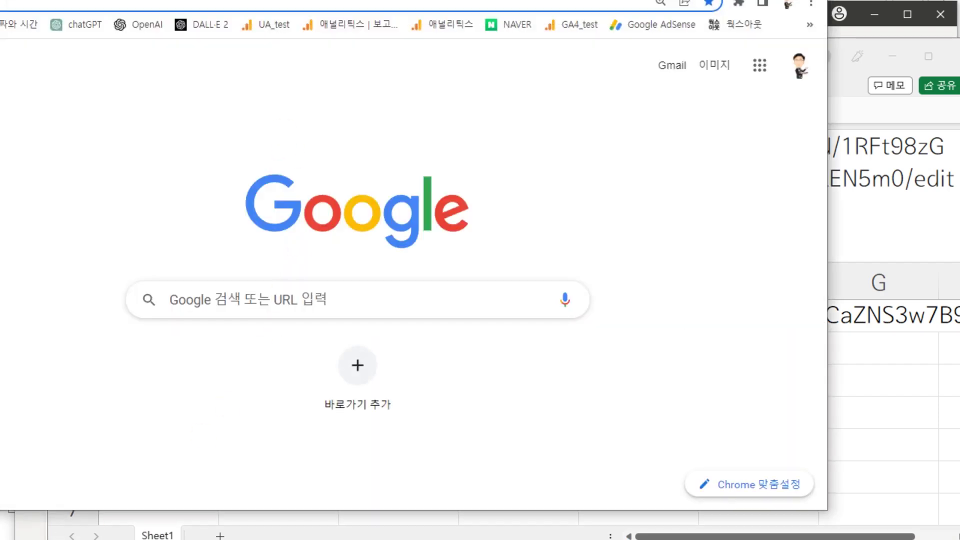
pyautogui.moveTo(415, 0); pyautogui.dragTo(521, 21)
pyautogui.hotkey('ctrl', 'v')
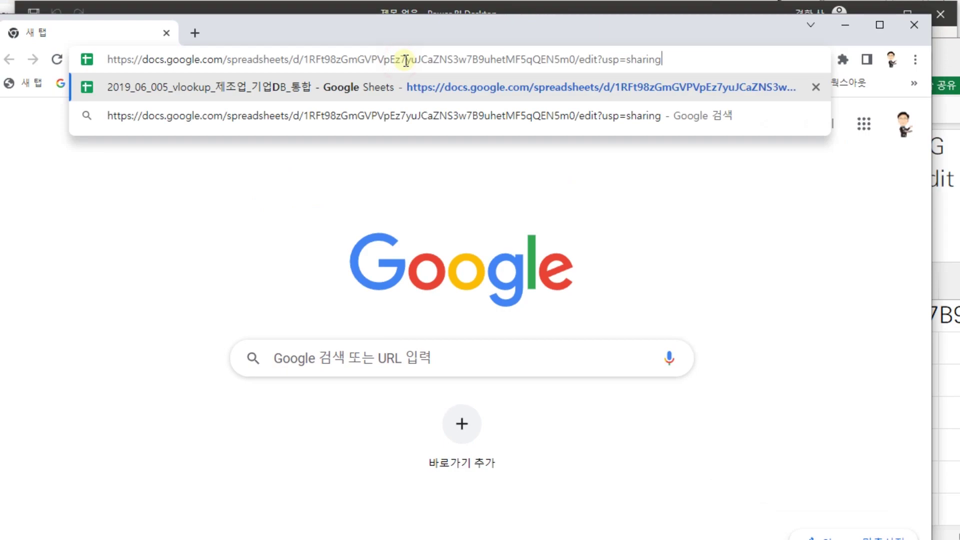
pyautogui.press('Return')
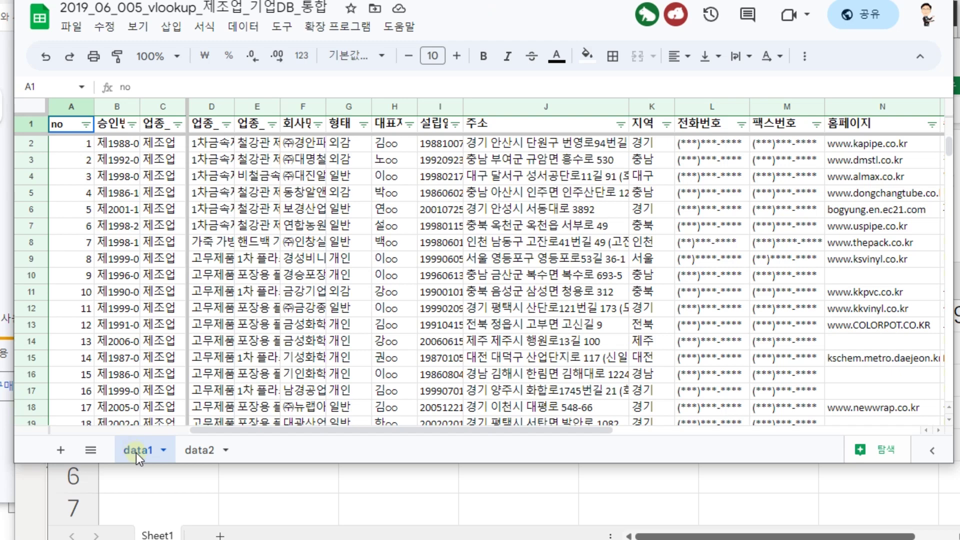
# - Delete the 1 in cell A2 and the 제조업 entry in C2 of data1
pyautogui.click(74, 142)
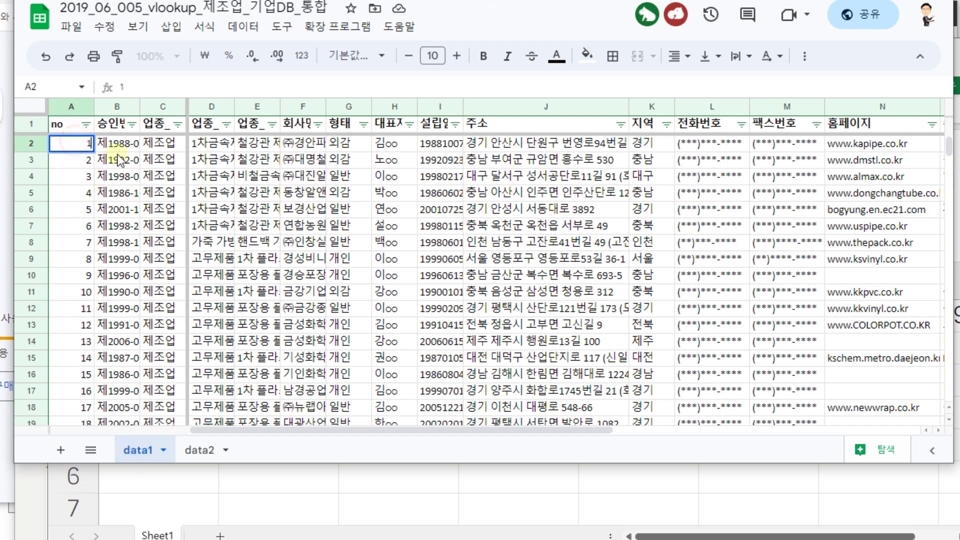
pyautogui.press('Delete')
pyautogui.press('Down')
pyautogui.press('Up')
pyautogui.press('Right')
pyautogui.press('Right')
pyautogui.press('Delete')
pyautogui.press('Return')
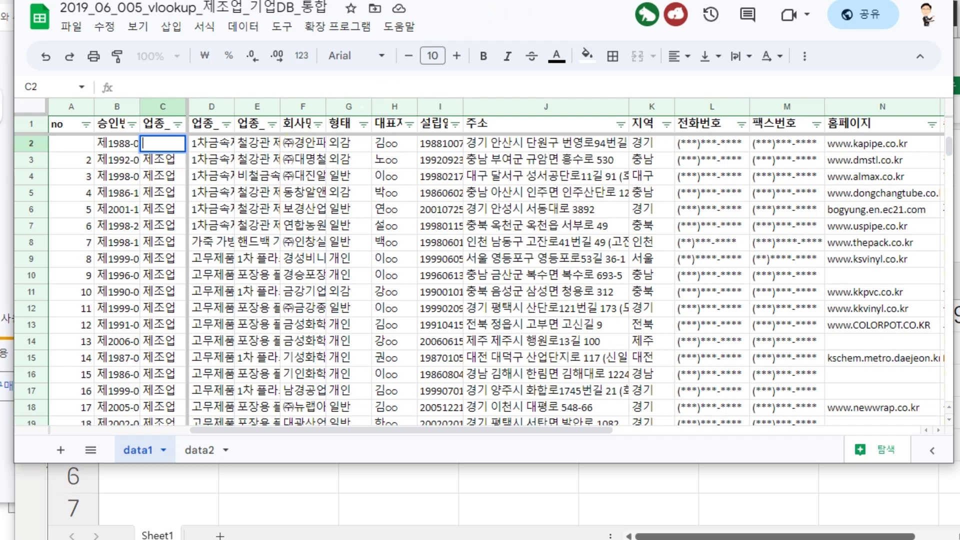
# - Cancel the leave-page prompt, then close the Chrome window
pyautogui.hotkey('ctrl', 'w')
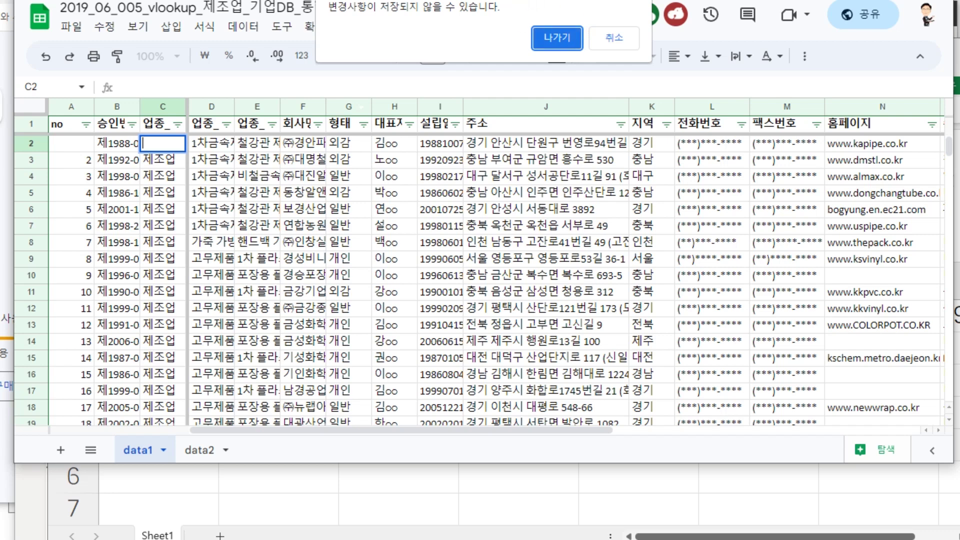
pyautogui.click(619, 41)
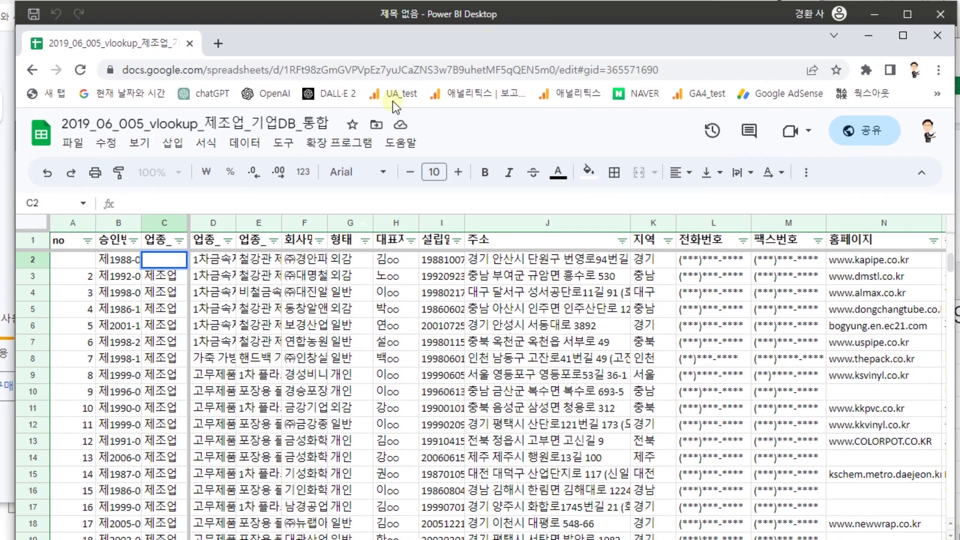
pyautogui.click(75, 144)
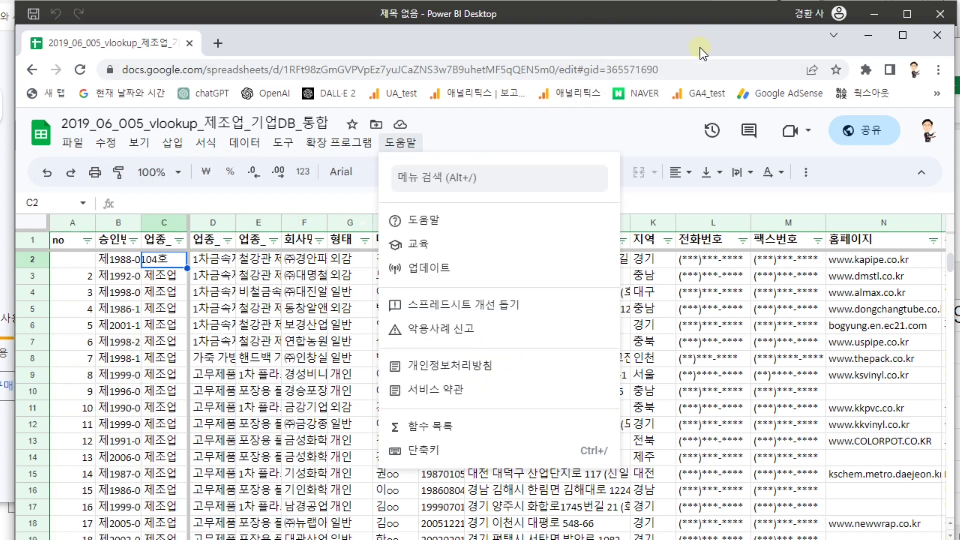
pyautogui.moveTo(749, 40); pyautogui.dragTo(666, 48)
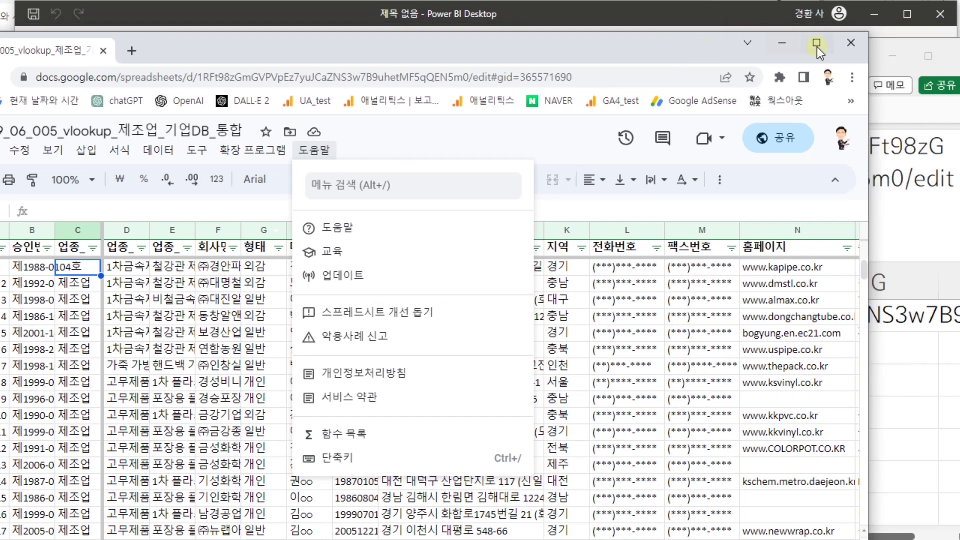
pyautogui.click(848, 43)
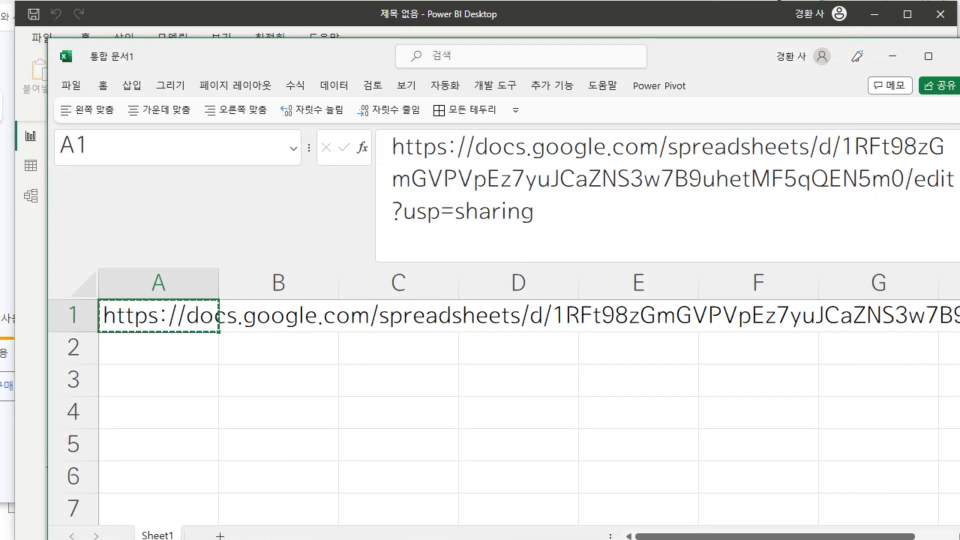
# - Refresh data1 and data2, dismiss the blank 'no' value error, and open 데이터 입력
pyautogui.hotkey('alt', 'Tab')
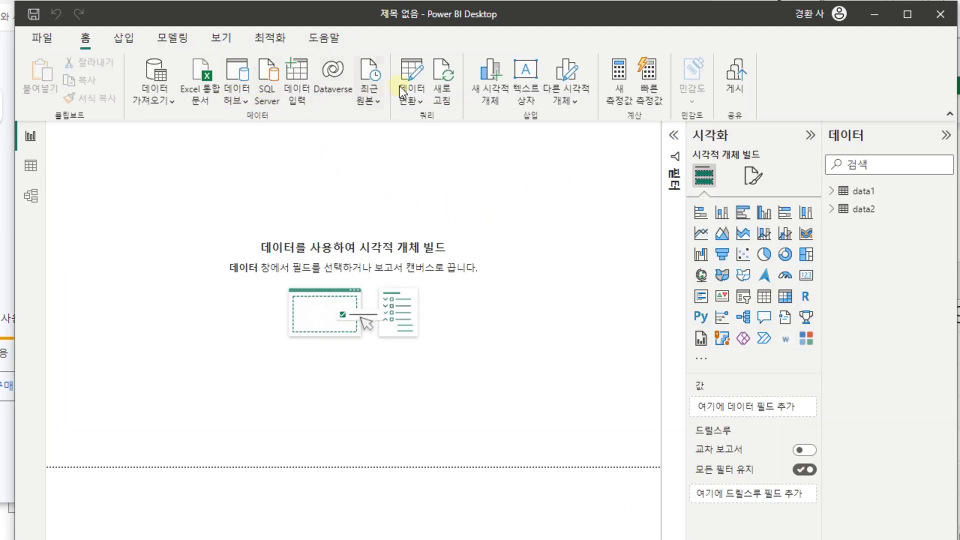
pyautogui.click(439, 68)
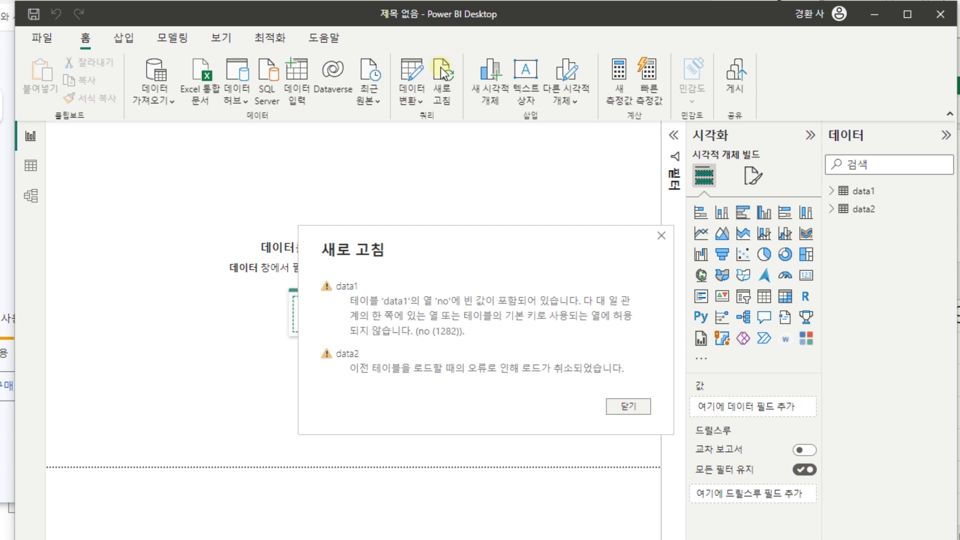
pyautogui.click(640, 415)
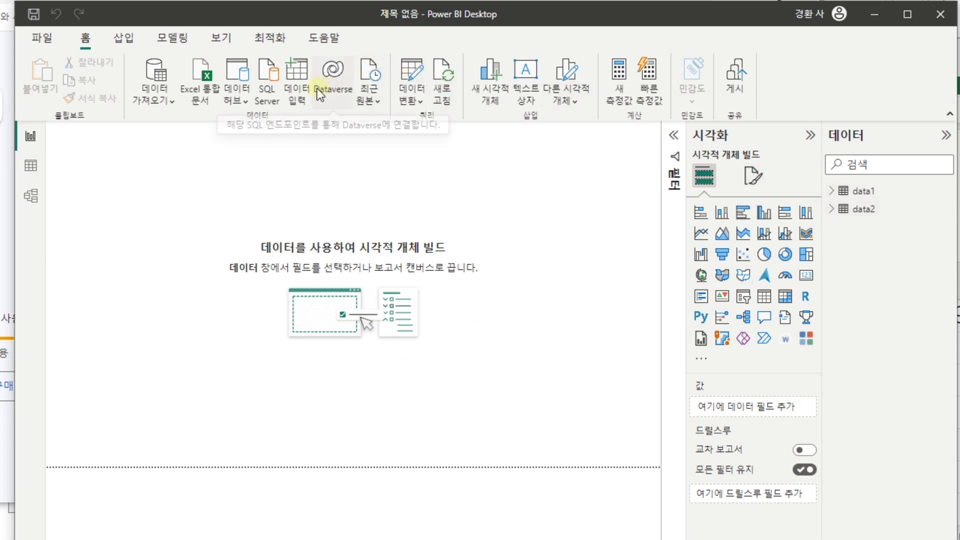
pyautogui.click(298, 100)
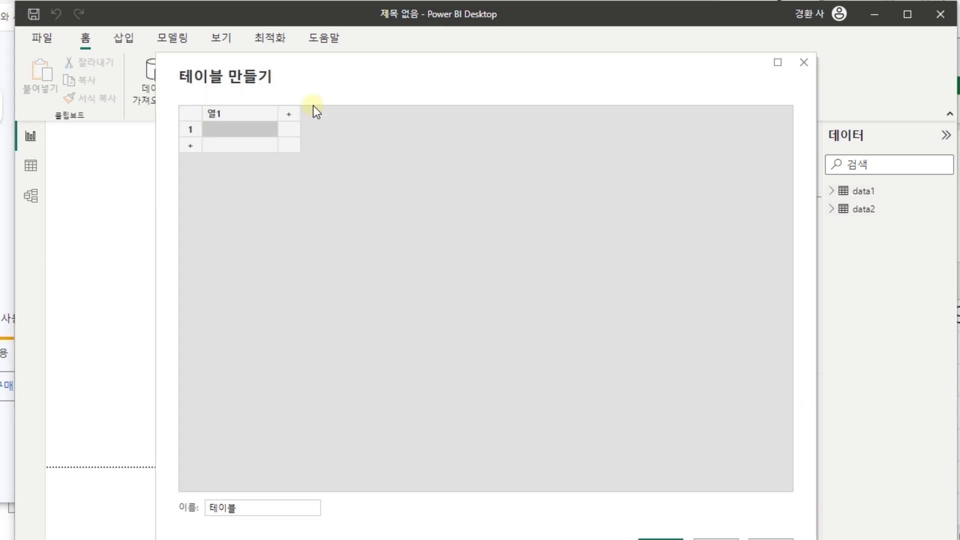
# - Discard the data entry table, preview data2 and data1 in Power Query, and close and apply
pyautogui.click(804, 62)
pyautogui.click(411, 75)
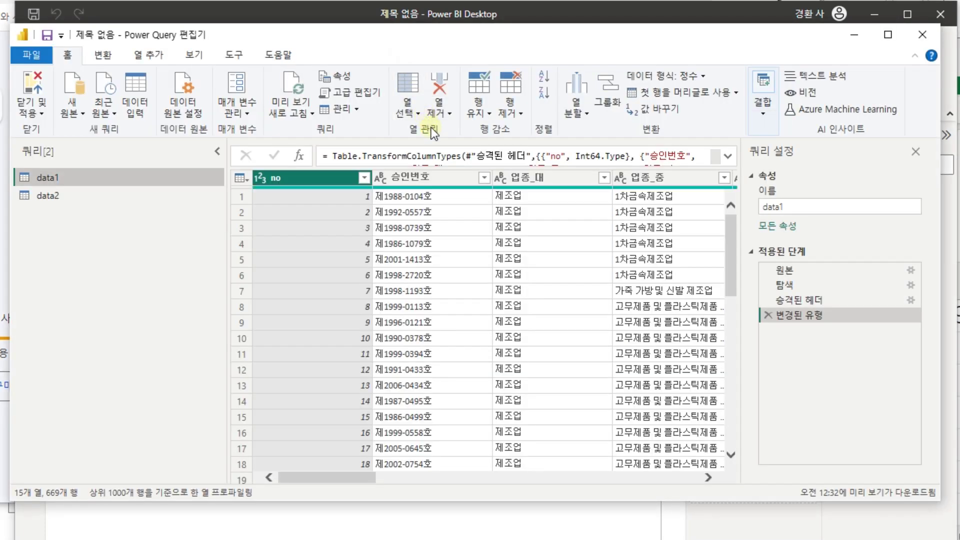
pyautogui.click(74, 197)
pyautogui.click(70, 182)
pyautogui.click(29, 82)
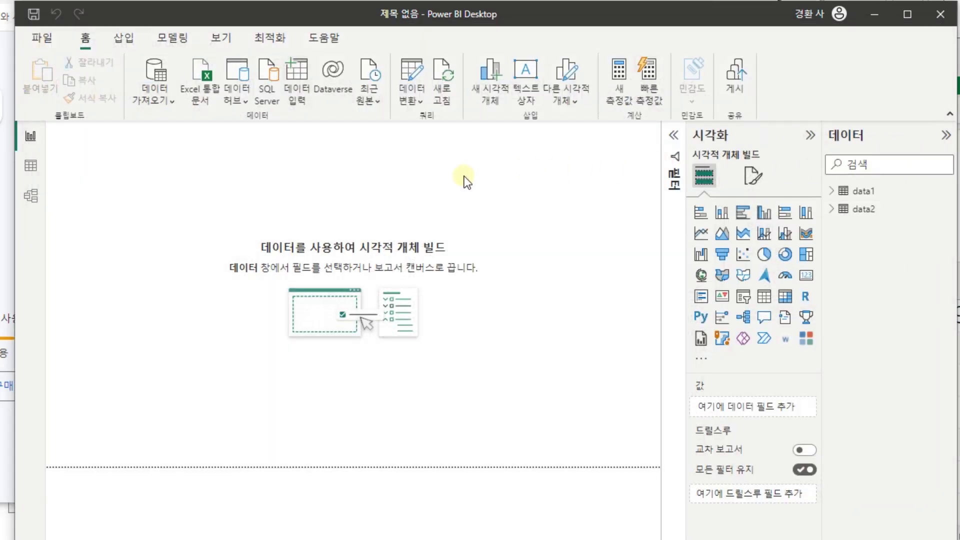
# - Refresh again, dismiss the data1 error, and check data1's fields in the Data pane
pyautogui.click(446, 80)
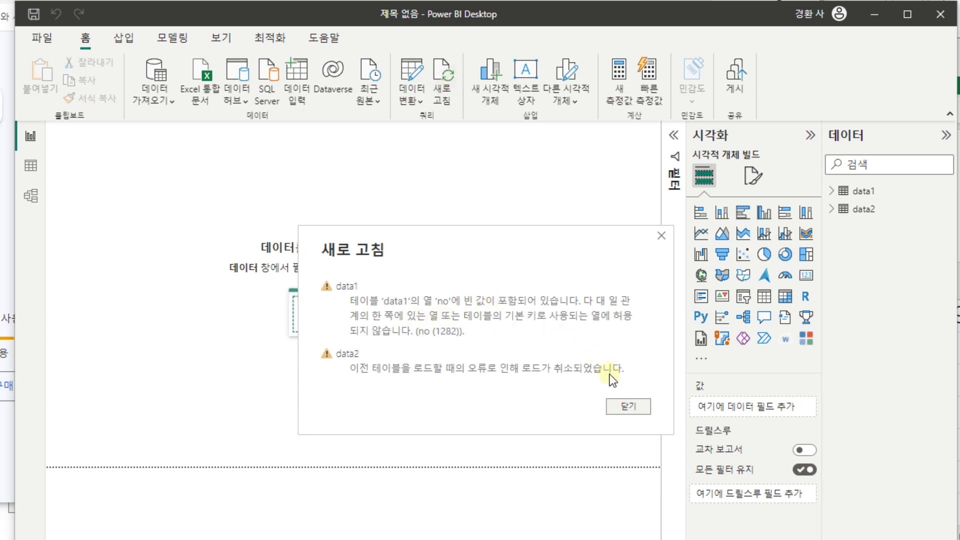
pyautogui.click(621, 404)
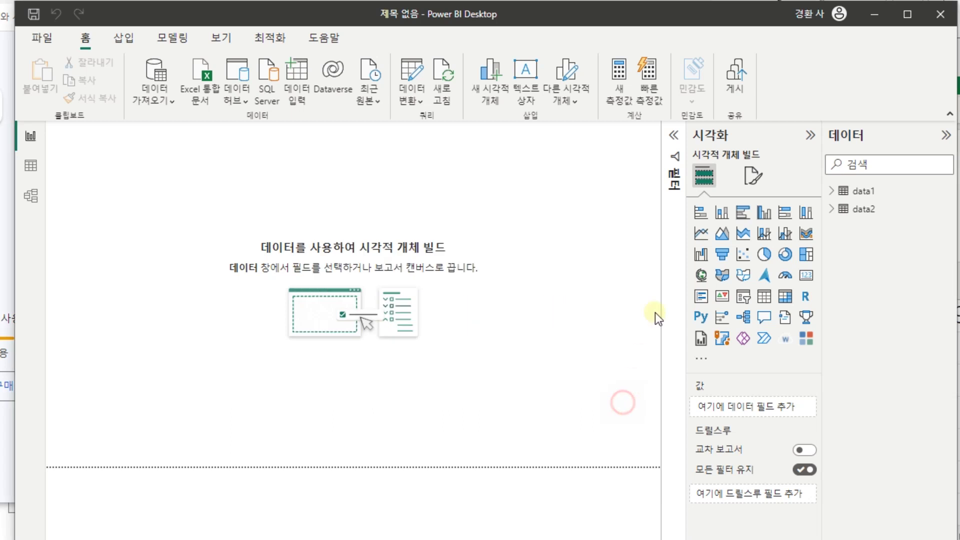
pyautogui.click(856, 196)
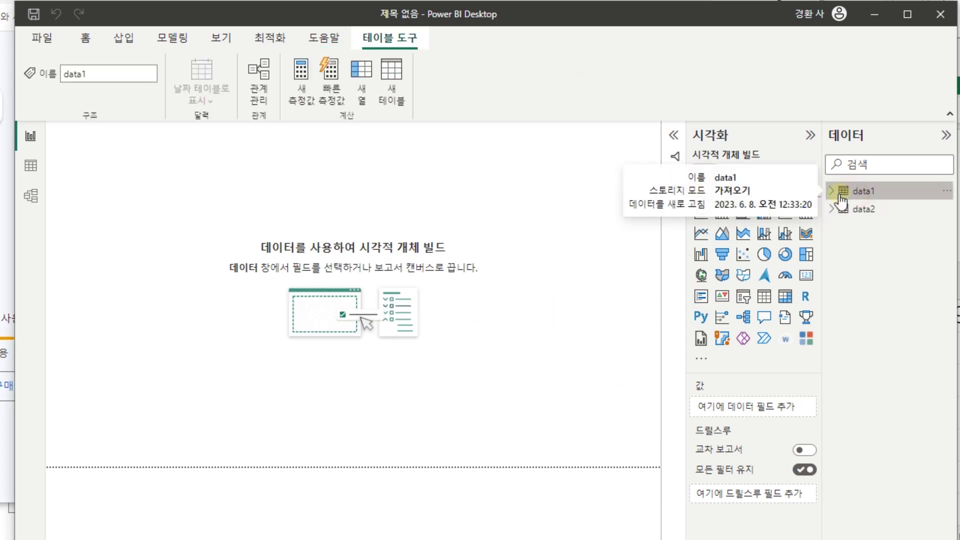
pyautogui.click(832, 192)
pyautogui.click(831, 192)
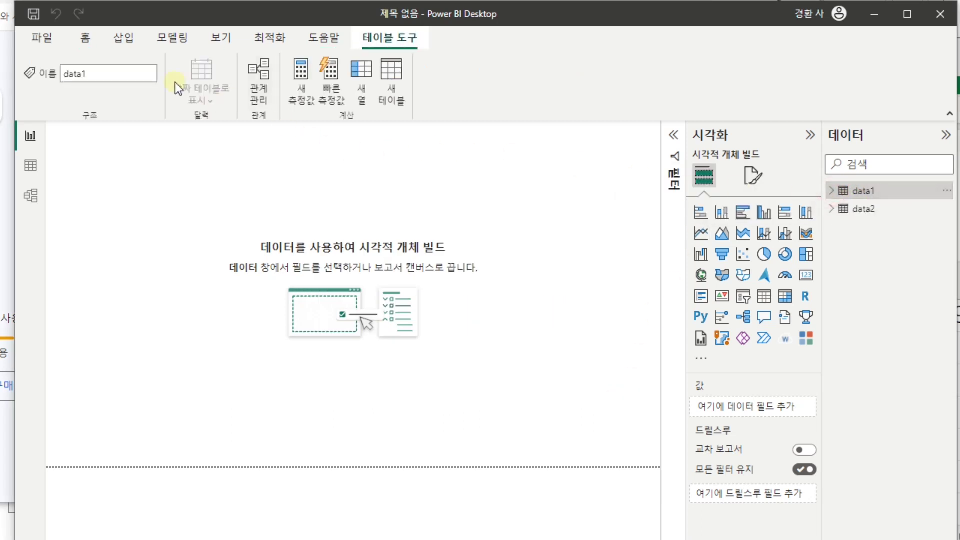
# - Reopen and close the Power Query editor, then return to the Excel 실습 notes
pyautogui.click(84, 44)
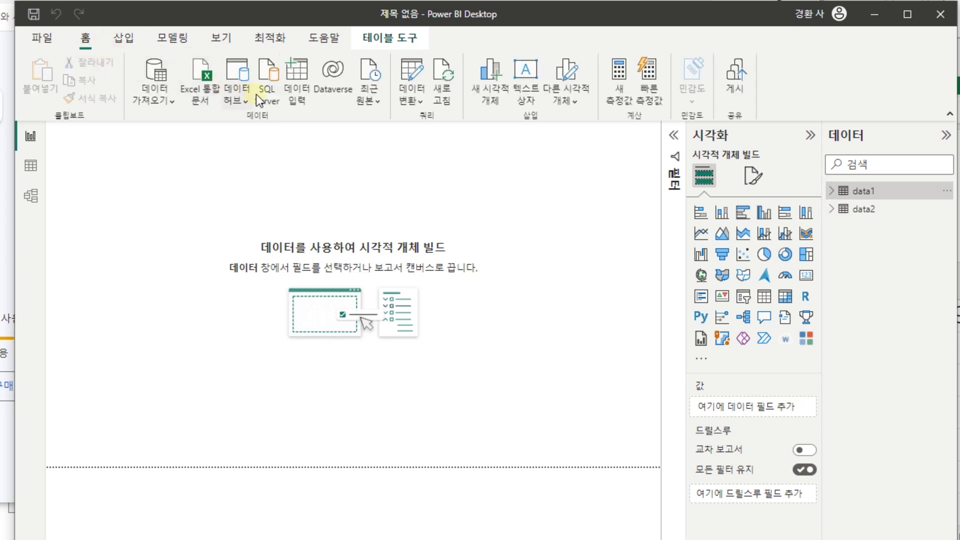
pyautogui.click(403, 67)
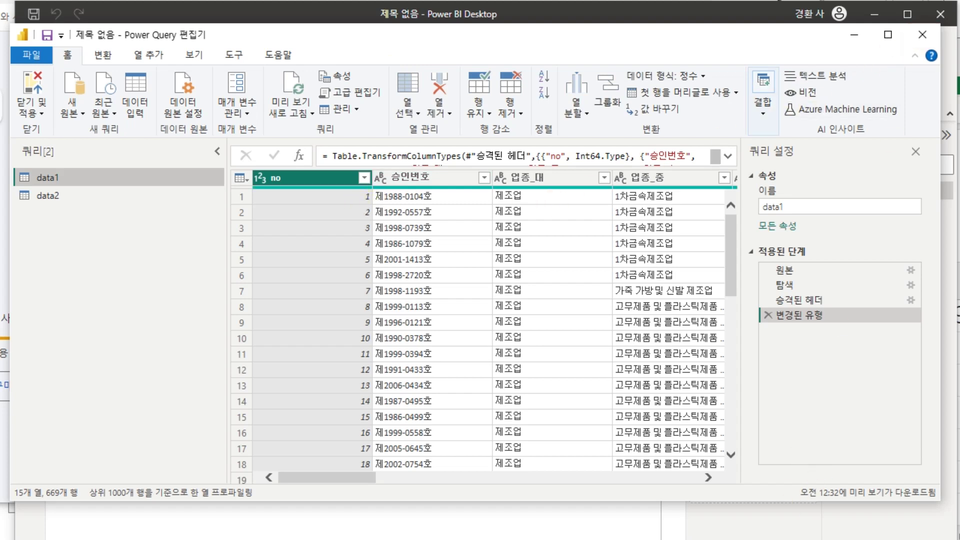
pyautogui.click(923, 35)
pyautogui.hotkey('alt', 'Tab')
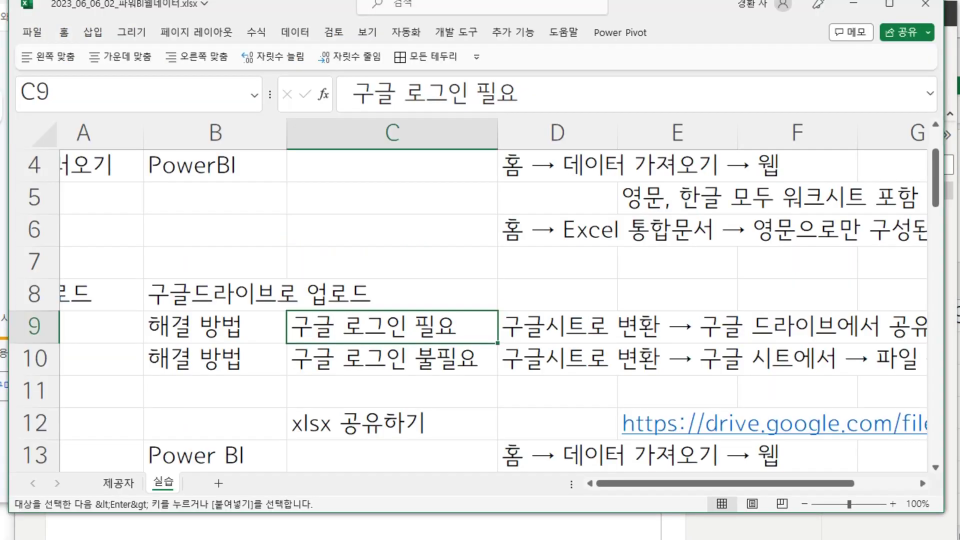
# - Reopen the company-DB spreadsheet from the copied link in a new browser window
pyautogui.hotkey('alt', 'Tab')
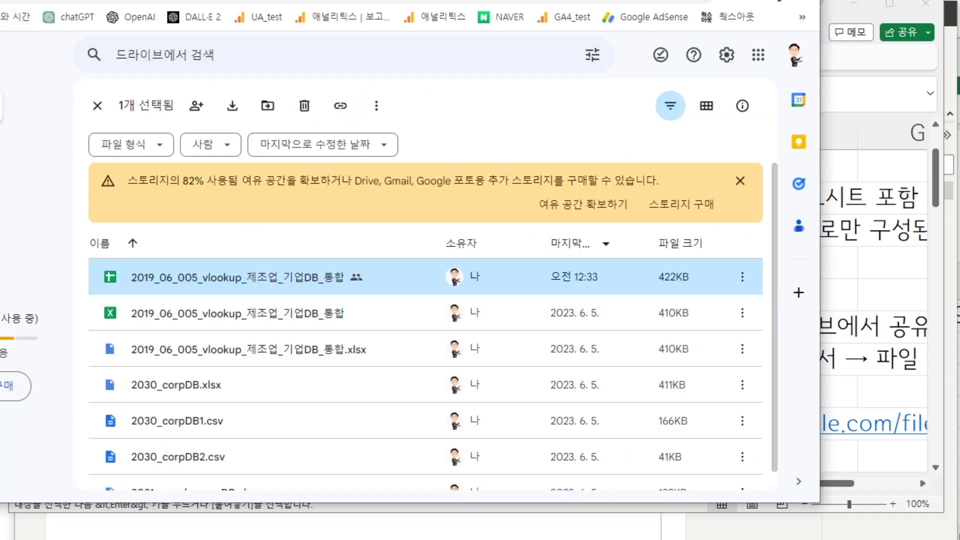
pyautogui.hotkey('ctrl', 'n')
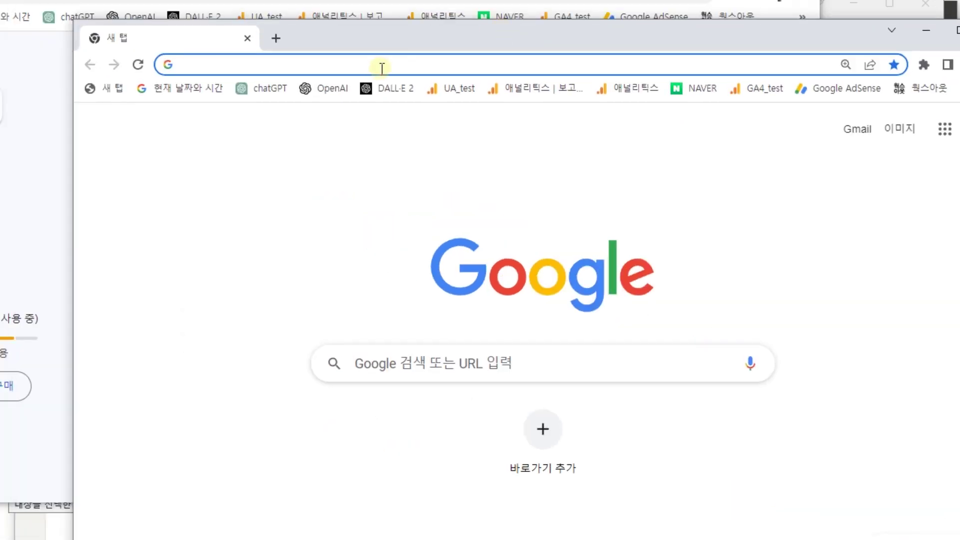
pyautogui.click(379, 65)
pyautogui.press('Return')
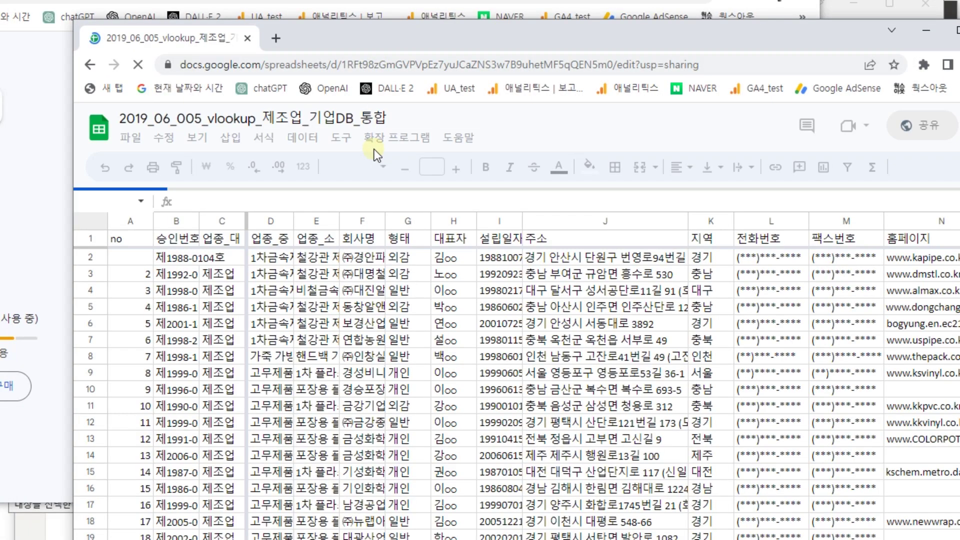
# - Enter 1 in A2, then clear the 업종 value in C3 and the 승인번호 in B3
pyautogui.click(129, 255)
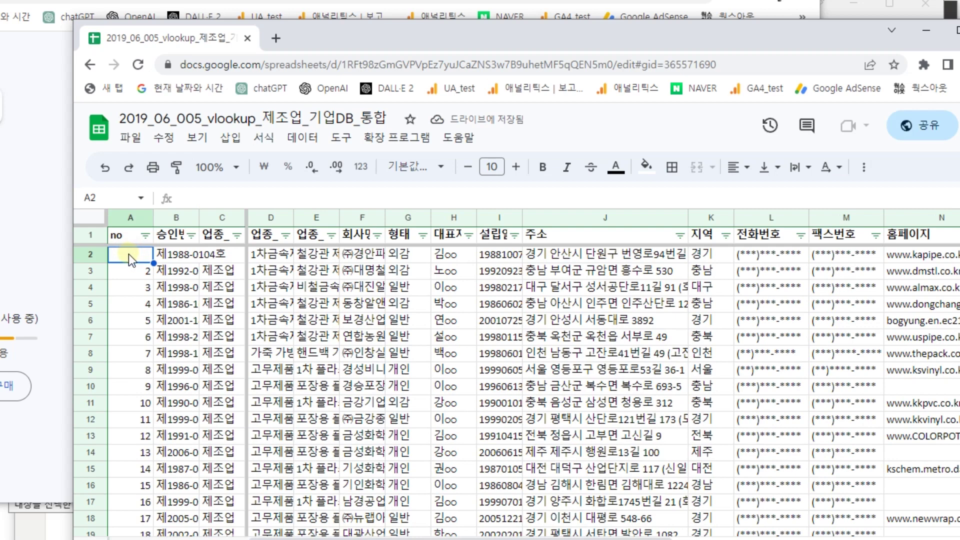
pyautogui.write('1')
pyautogui.press('Tab')
pyautogui.press('Tab')
pyautogui.press('Down')
pyautogui.press('Delete')
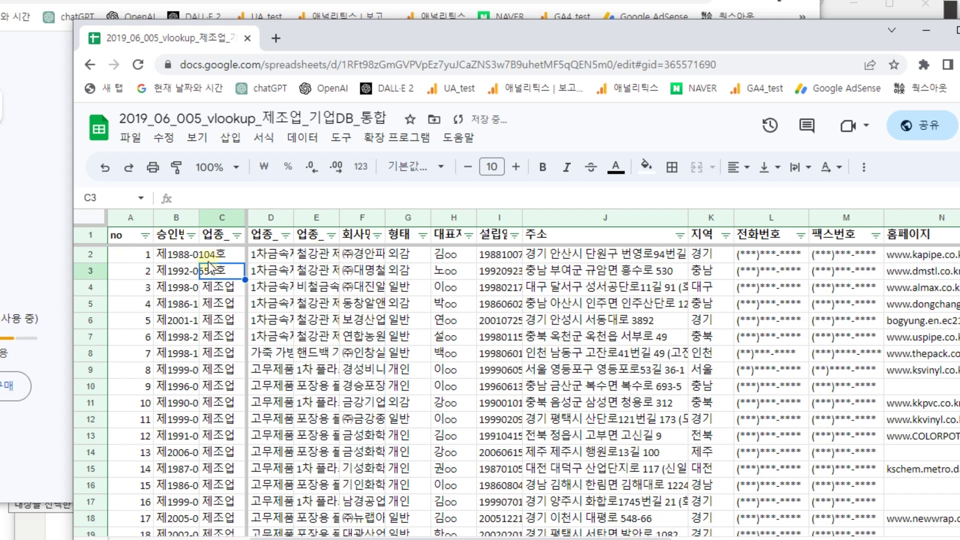
pyautogui.press('Left')
pyautogui.press('Delete')
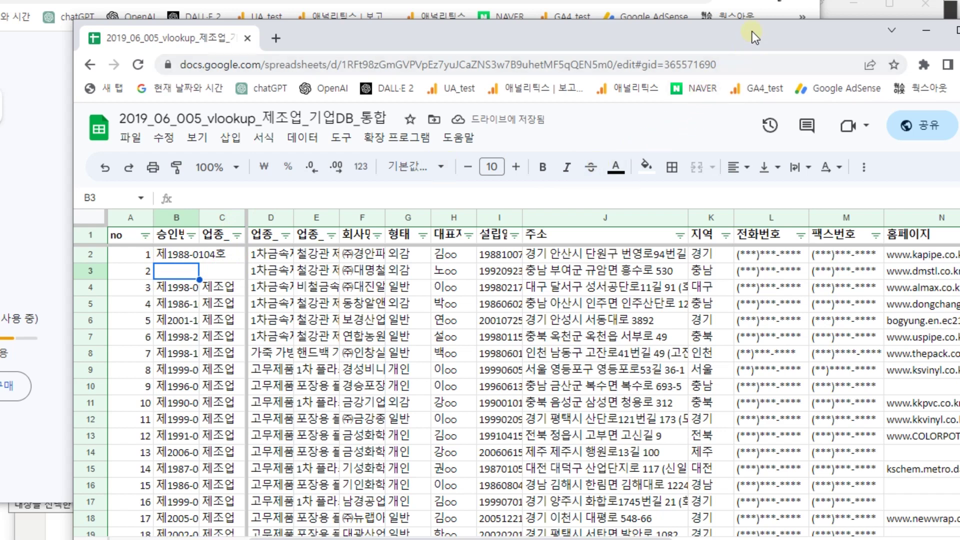
# - Minimize the spreadsheet window and bring Power BI Desktop back to the front
pyautogui.moveTo(752, 31); pyautogui.dragTo(697, 22)
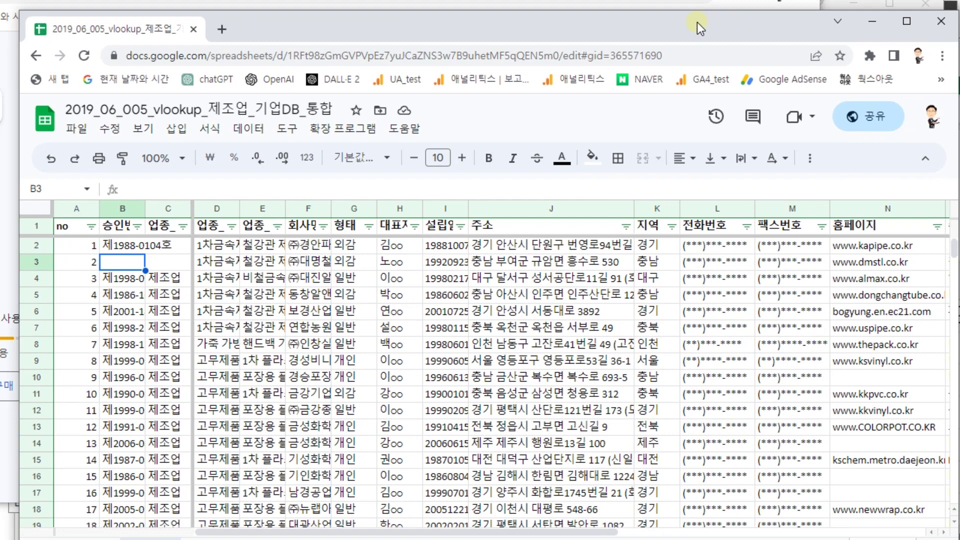
pyautogui.moveTo(697, 19); pyautogui.dragTo(610, 23)
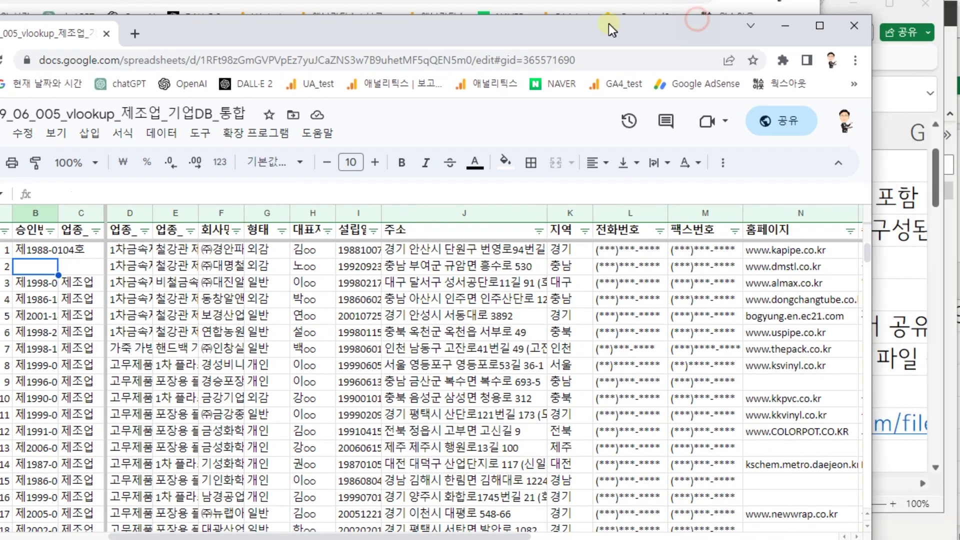
pyautogui.click(849, 23)
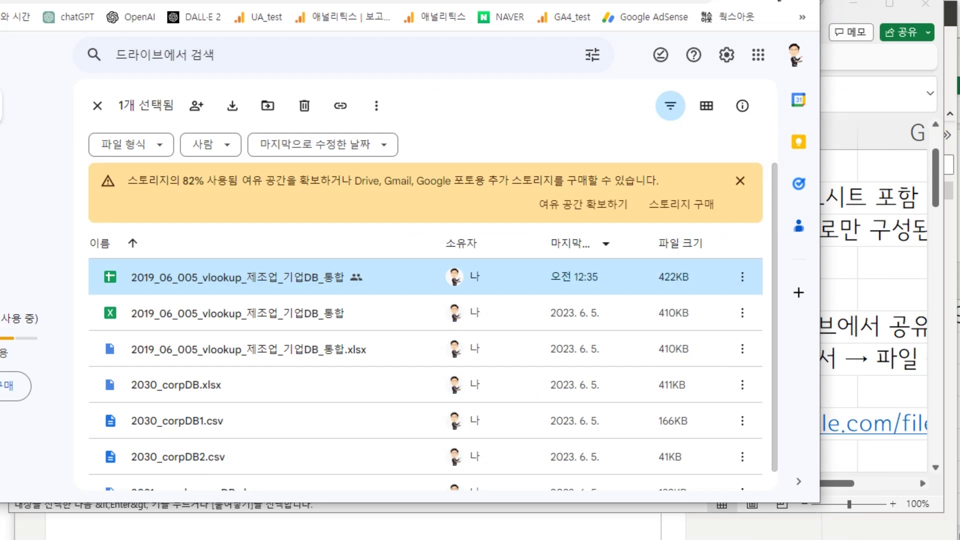
pyautogui.hotkey('alt', 'Tab')
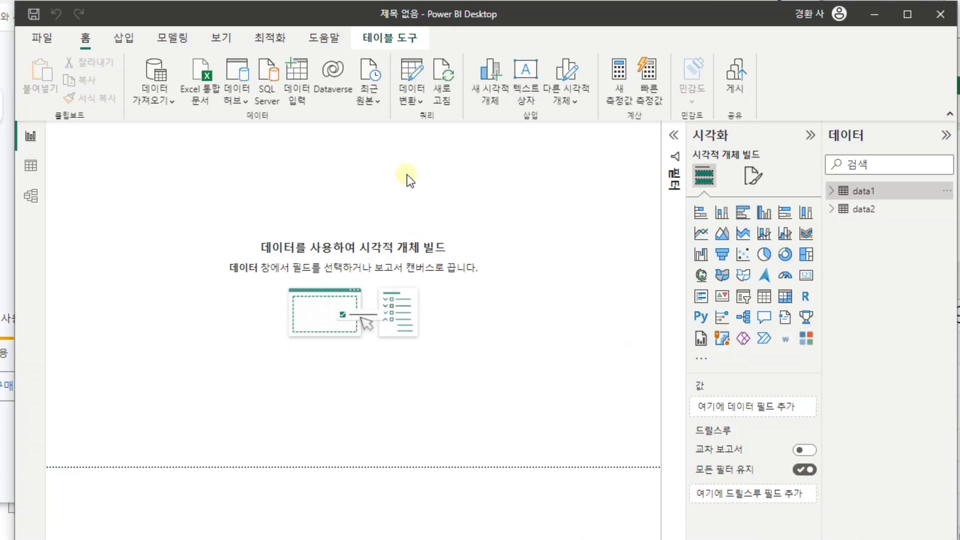
# - Refresh the report, then refresh the data1 preview in Power Query so row 2 shows blank no, 승인번호 and 업종_대
pyautogui.click(442, 70)
pyautogui.click(415, 100)
pyautogui.click(440, 124)
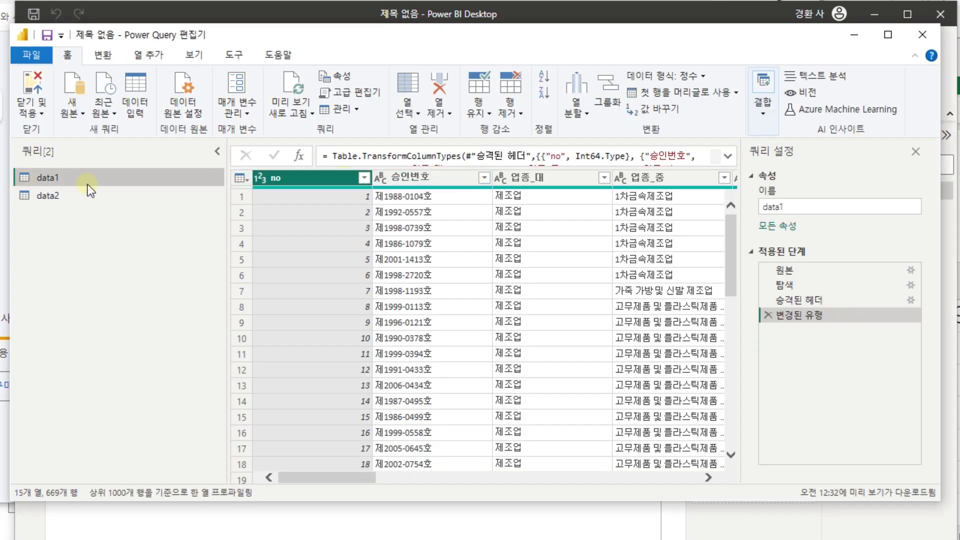
pyautogui.click(61, 194)
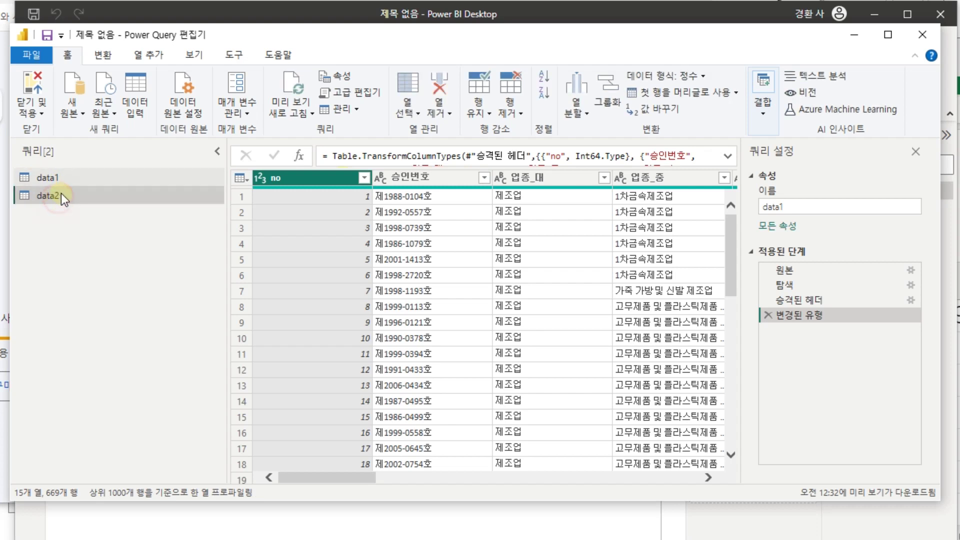
pyautogui.click(61, 182)
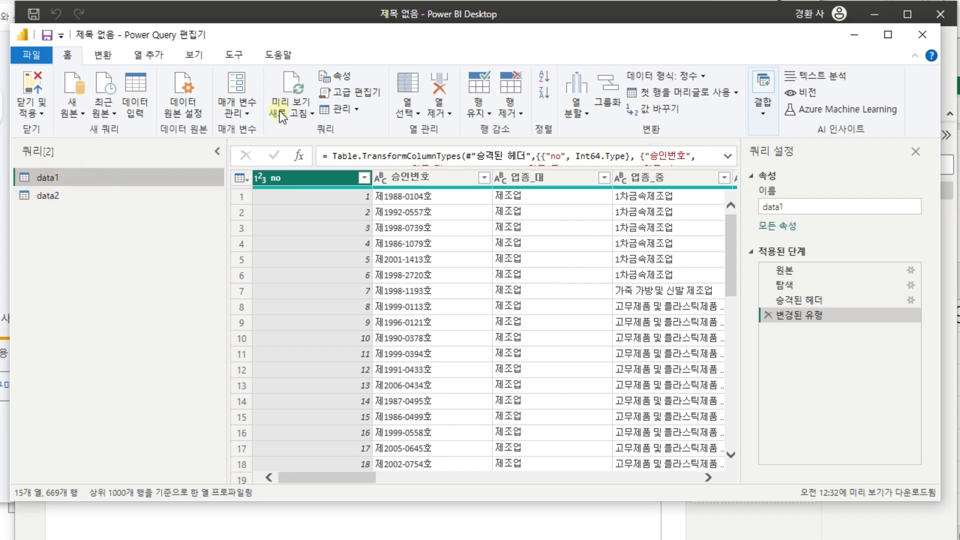
pyautogui.click(291, 87)
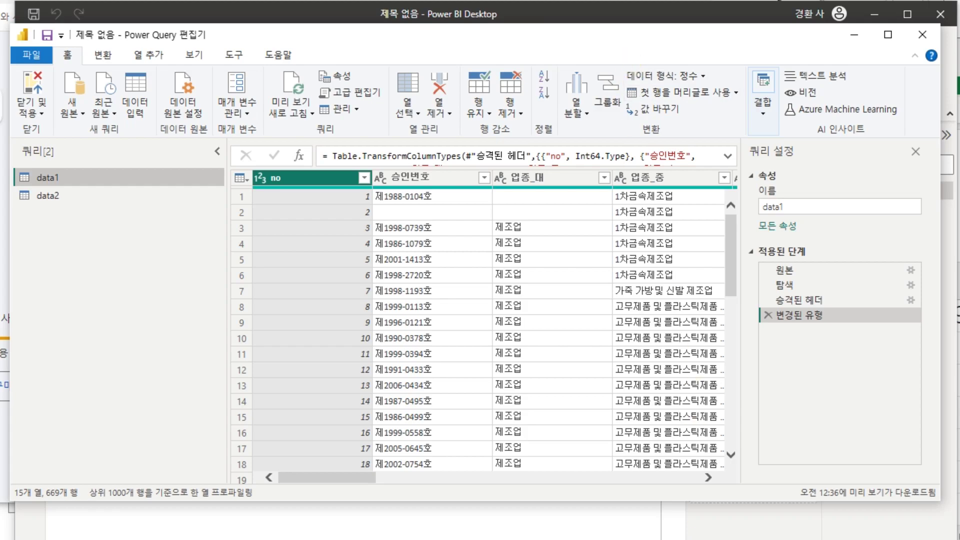
pyautogui.hotkey('alt', 'Tab')
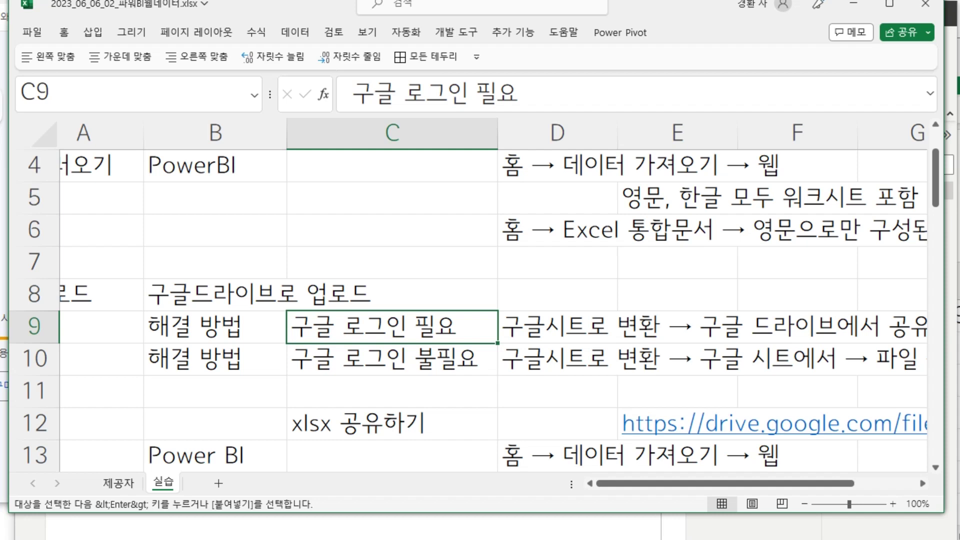
# - Open the company DB Google Sheet from Drive and enter 1234 in cell B3
pyautogui.hotkey('alt', 'Tab')
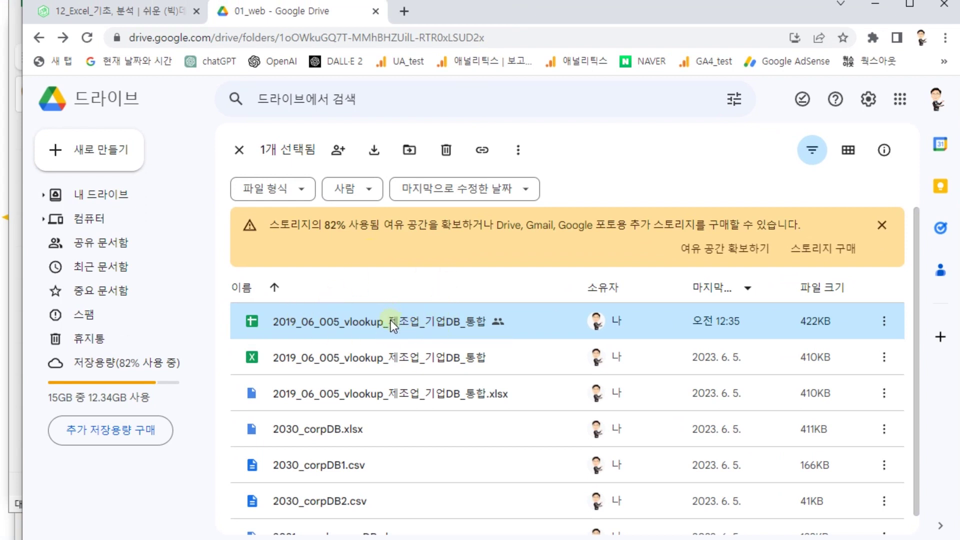
pyautogui.doubleClick(391, 321)
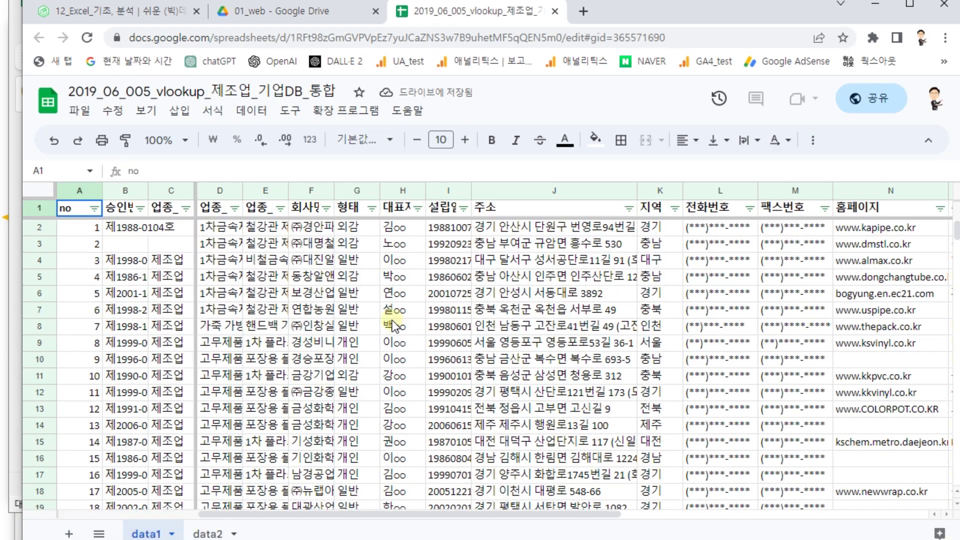
pyautogui.click(127, 242)
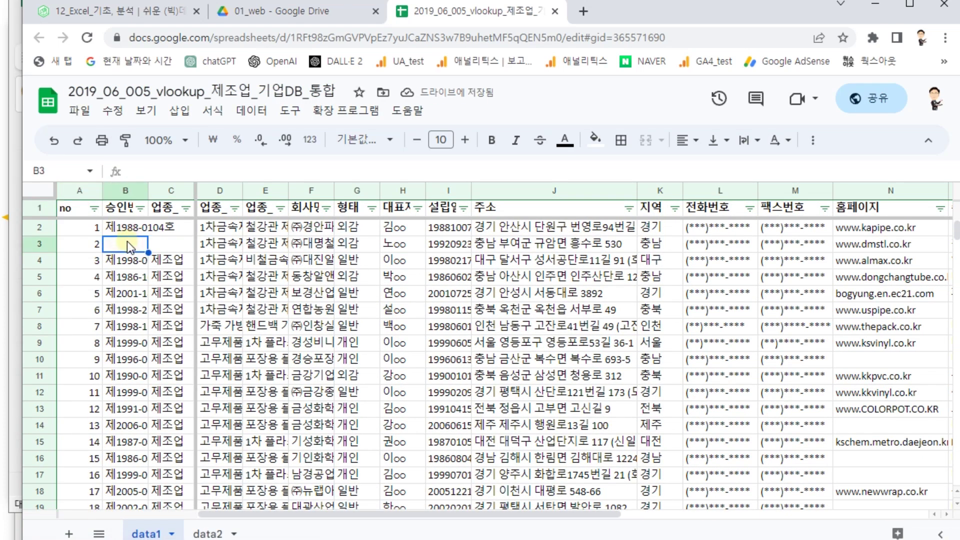
pyautogui.write('1234')
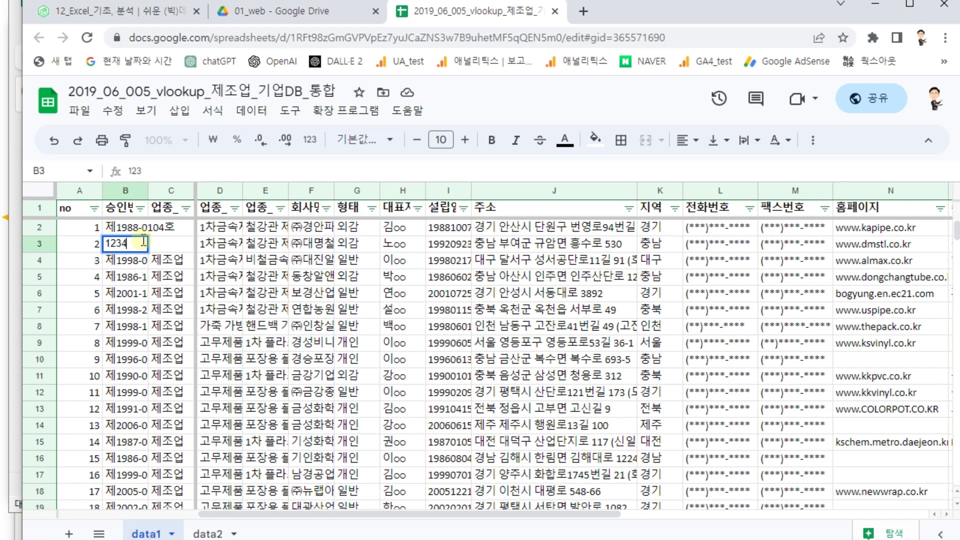
pyautogui.press('Tab')
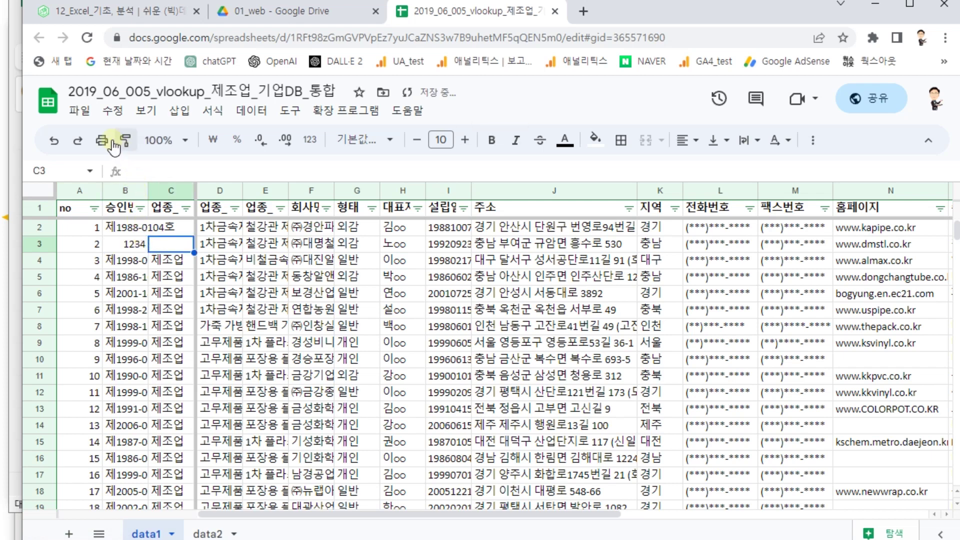
# - Bring up the File > Share > Publish to web settings
pyautogui.click(80, 110)
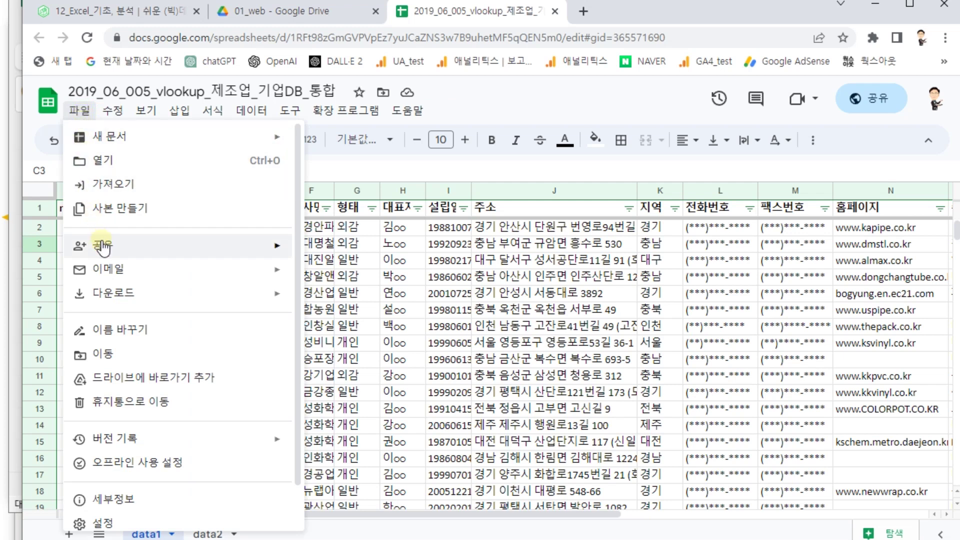
pyautogui.moveTo(103, 246)
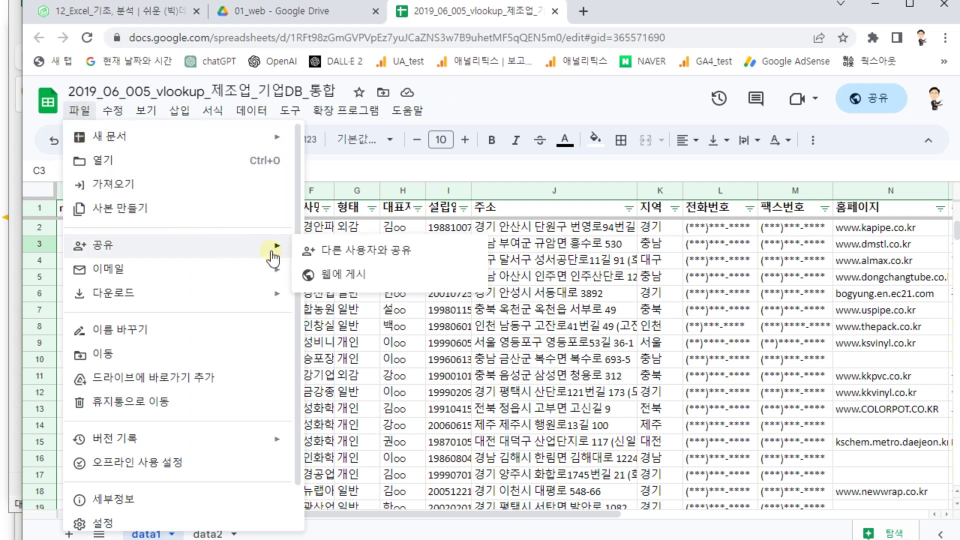
pyautogui.click(373, 273)
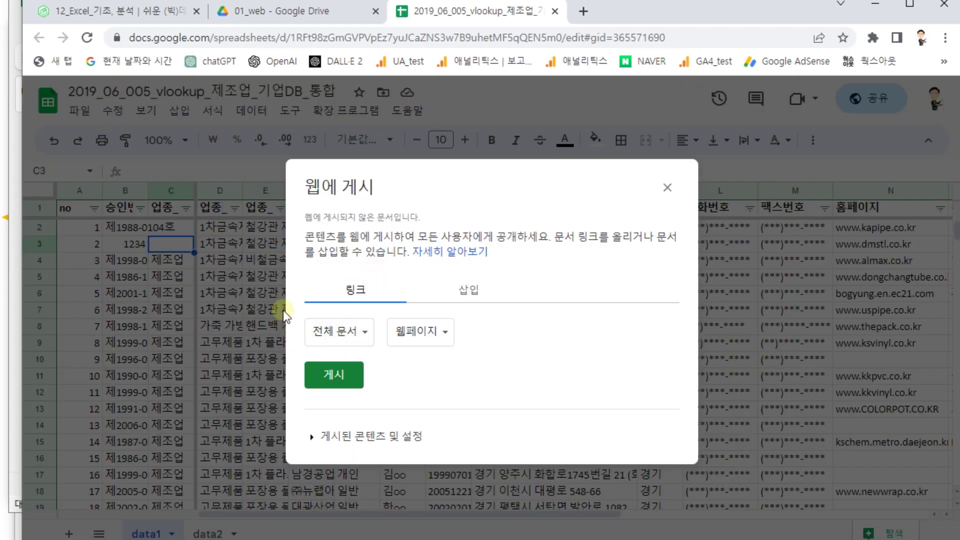
# - Publish the entire document as a webpage, confirm, and copy the generated pubhtml link
pyautogui.click(339, 378)
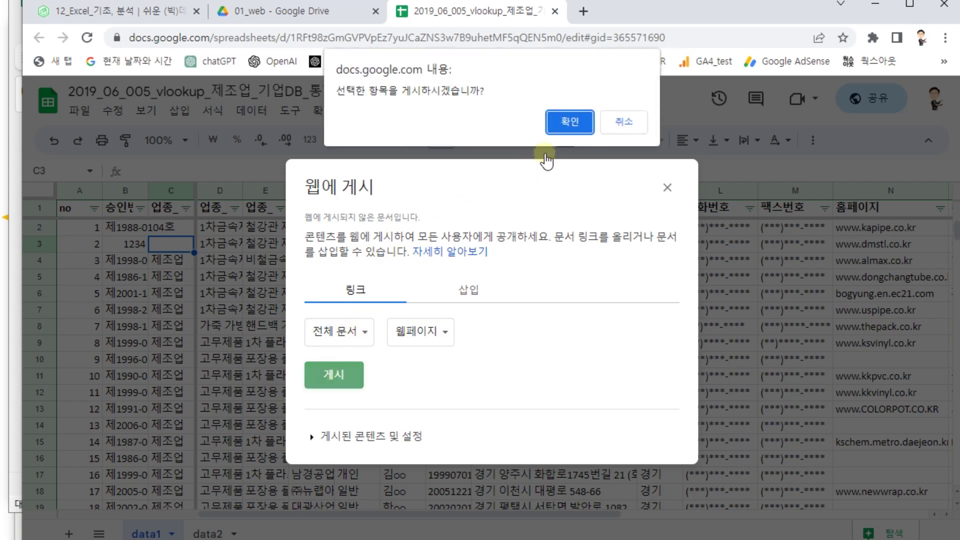
pyautogui.click(564, 129)
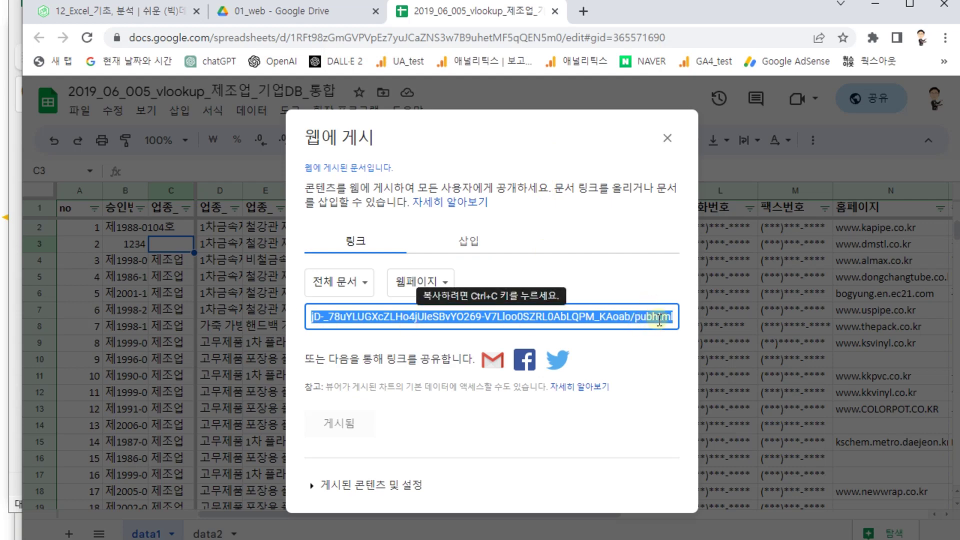
pyautogui.hotkey('ctrl', 'c')
pyautogui.hotkey('alt', 'Tab')
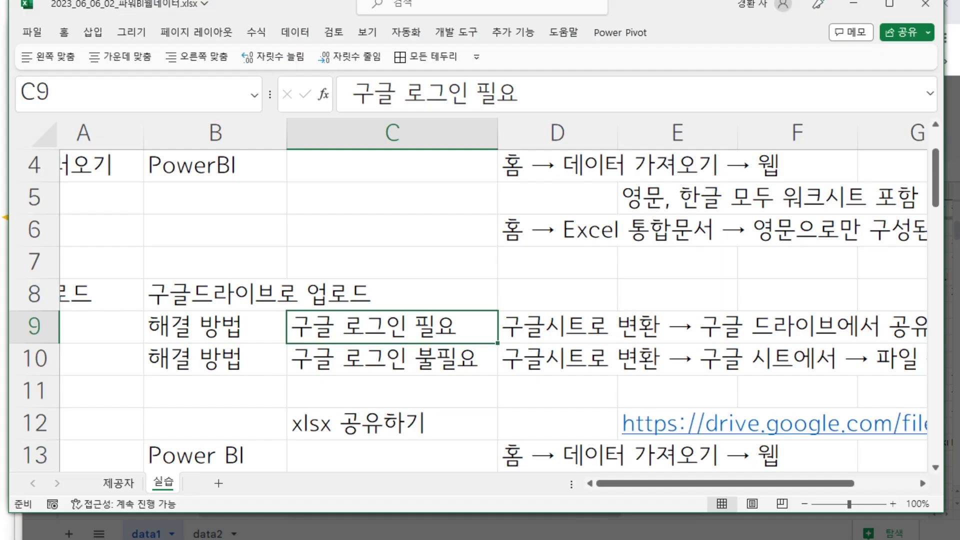
# - Paste the published pubhtml link into cell A2 of Book1 and copy it from there
pyautogui.hotkey('alt', 'Tab')
pyautogui.click(133, 349)
pyautogui.hotkey('ctrl', 'v')
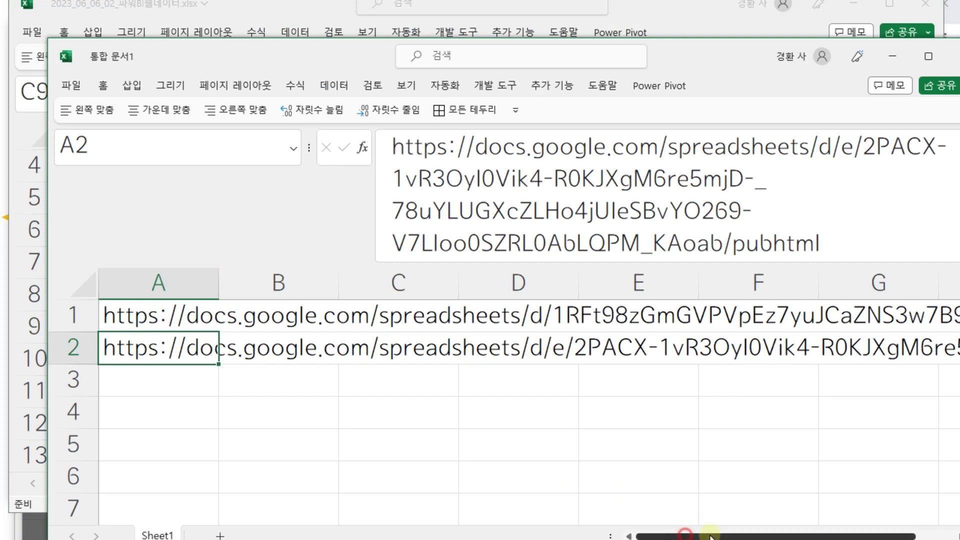
pyautogui.moveTo(885, 537); pyautogui.dragTo(924, 537)
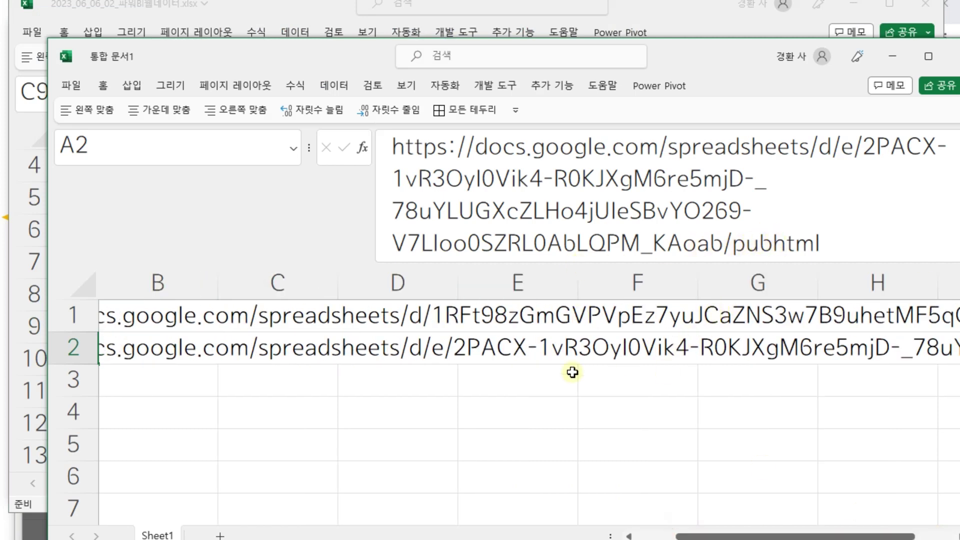
pyautogui.click(425, 361)
pyautogui.hotkey('ctrl', 'z')
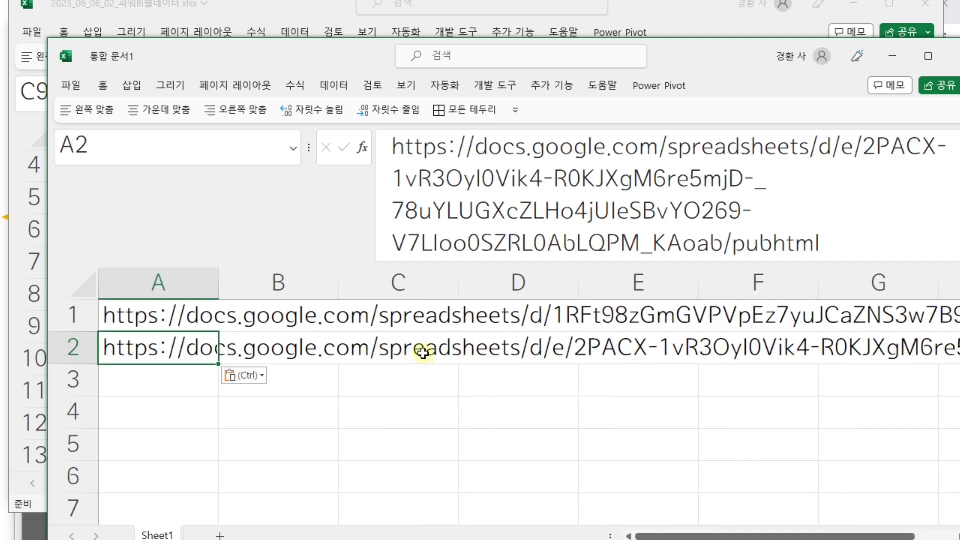
pyautogui.hotkey('ctrl', 'c')
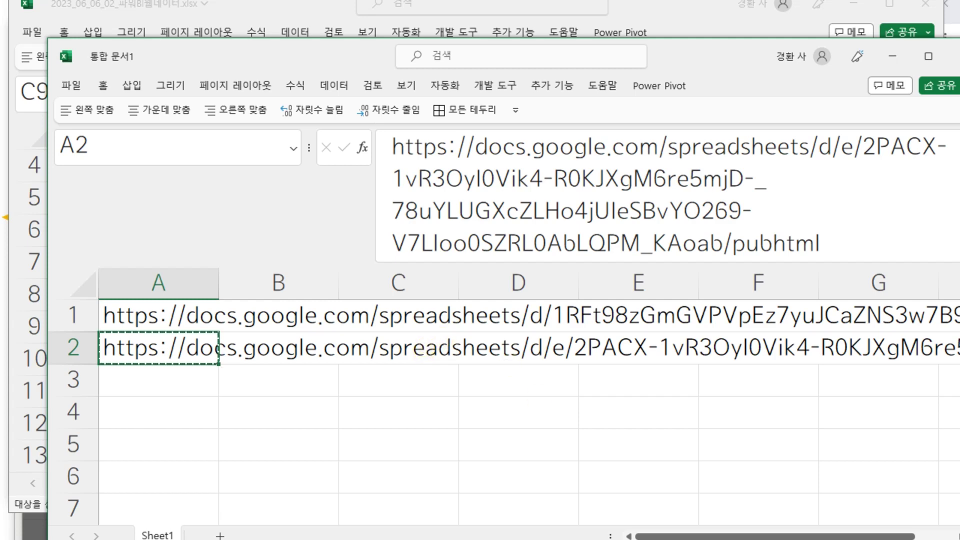
pyautogui.hotkey('alt', 'Tab')
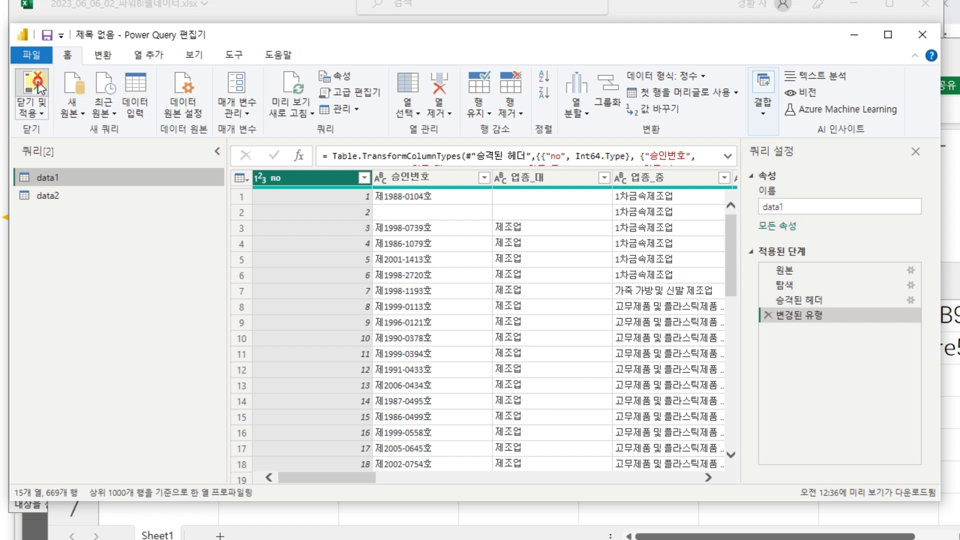
# - Apply the query changes, then create a Get Data > Web connection to the pasted pubhtml URL
pyautogui.click(39, 89)
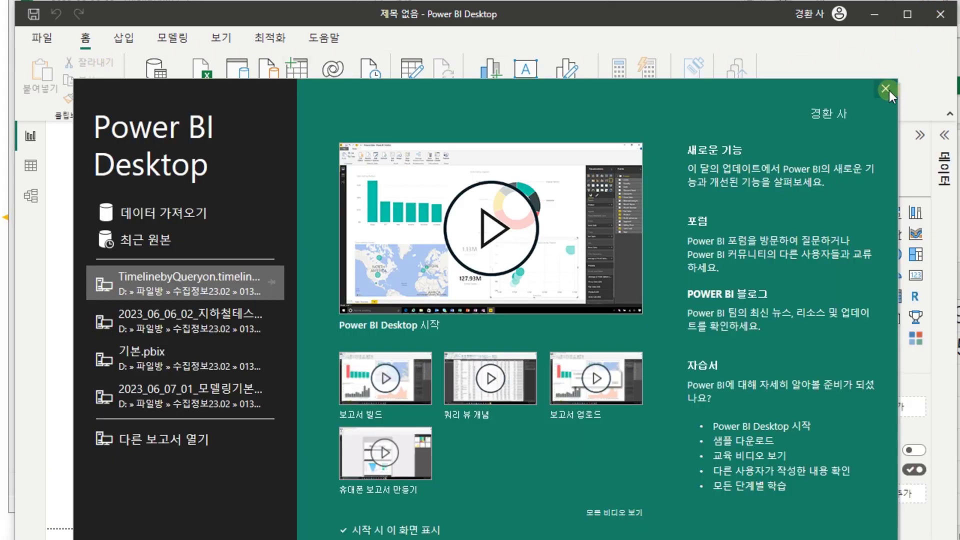
pyautogui.click(889, 90)
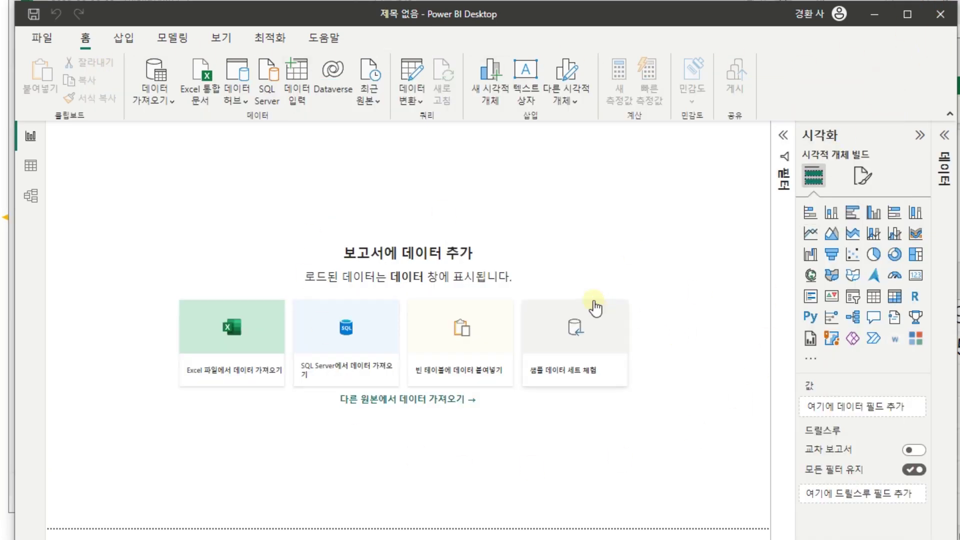
pyautogui.click(171, 107)
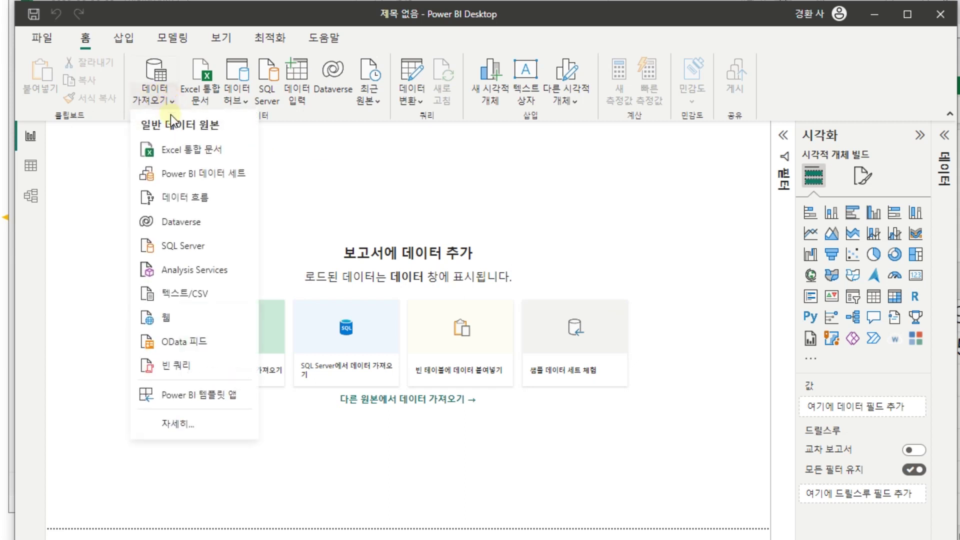
pyautogui.click(167, 318)
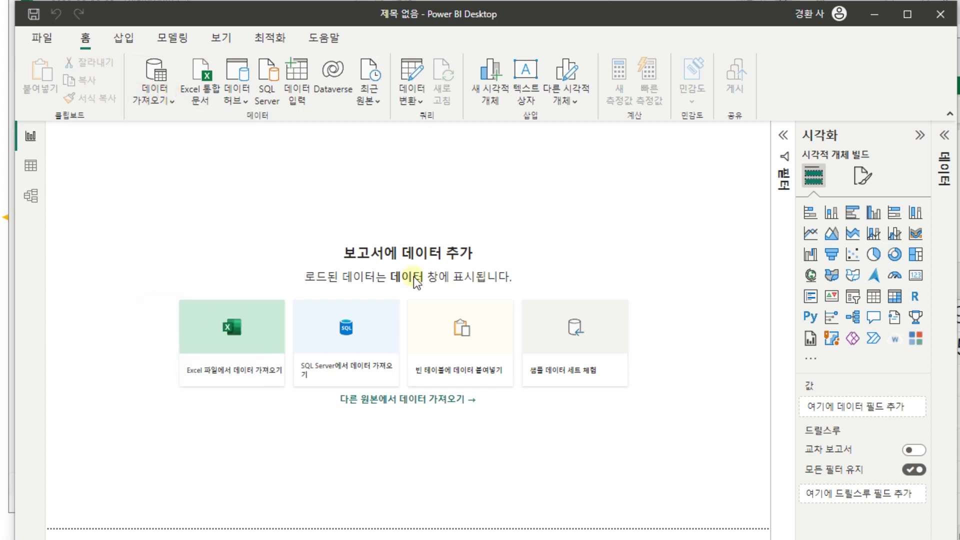
pyautogui.hotkey('ctrl', 'v')
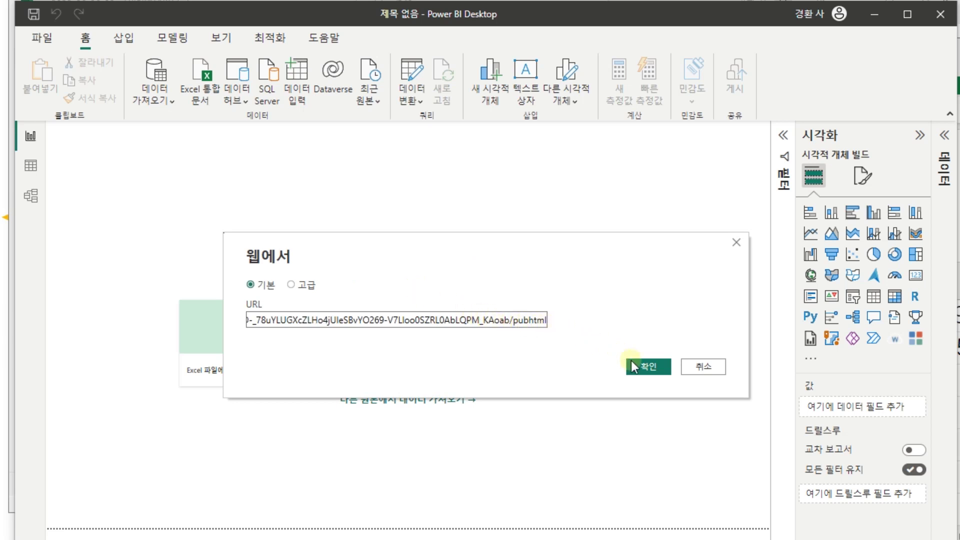
pyautogui.click(657, 368)
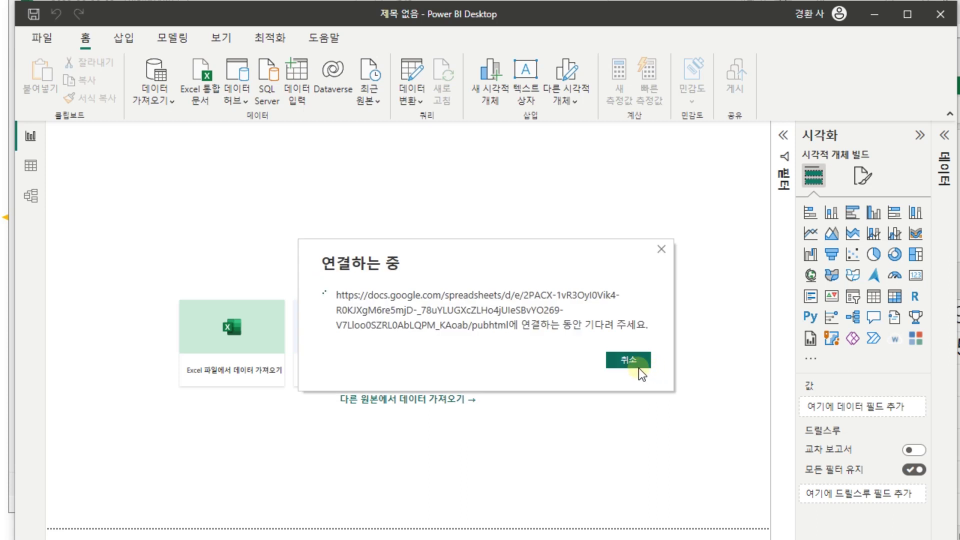
pyautogui.click(638, 368)
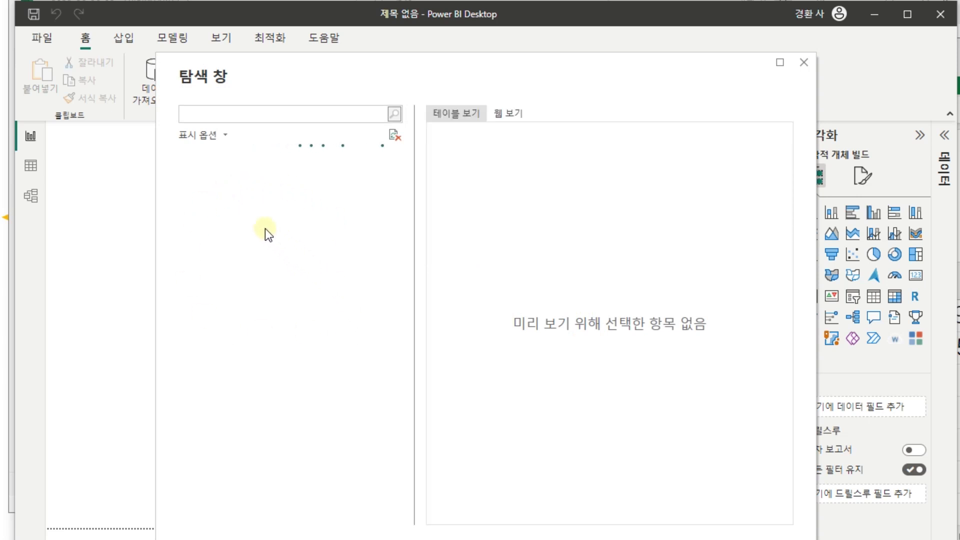
# - Preview 테이블 1–3 in the Navigator, then load 테이블 1 and 테이블 2, skipping the transformation check
pyautogui.click(219, 178)
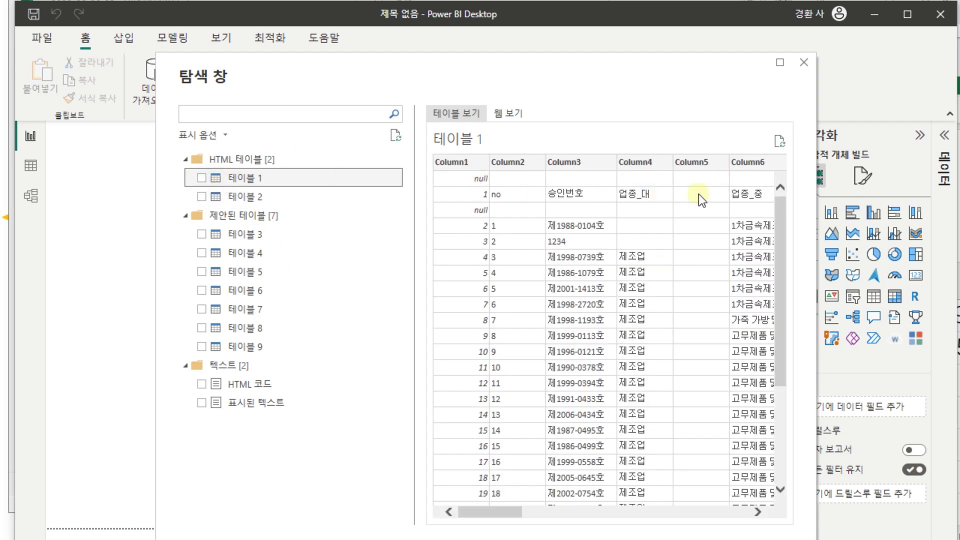
pyautogui.click(233, 198)
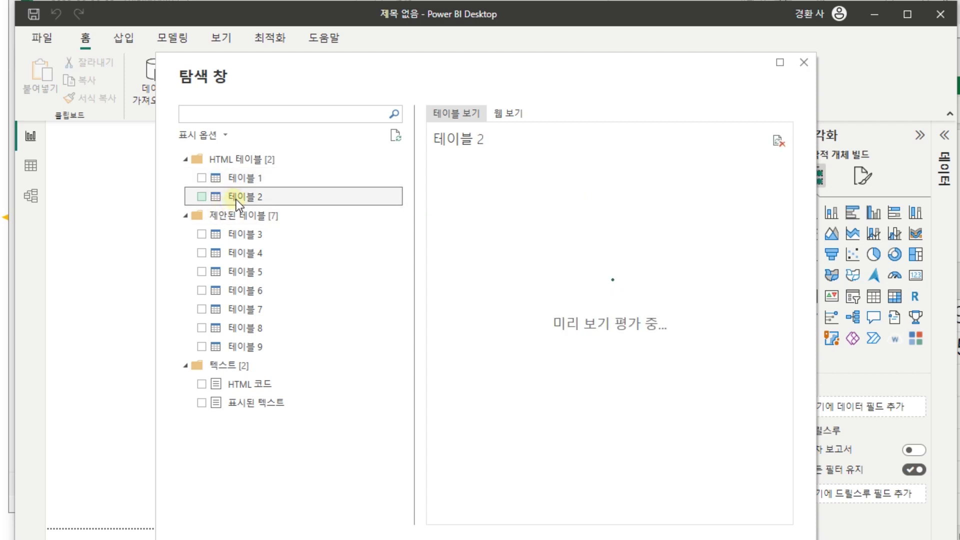
pyautogui.click(239, 233)
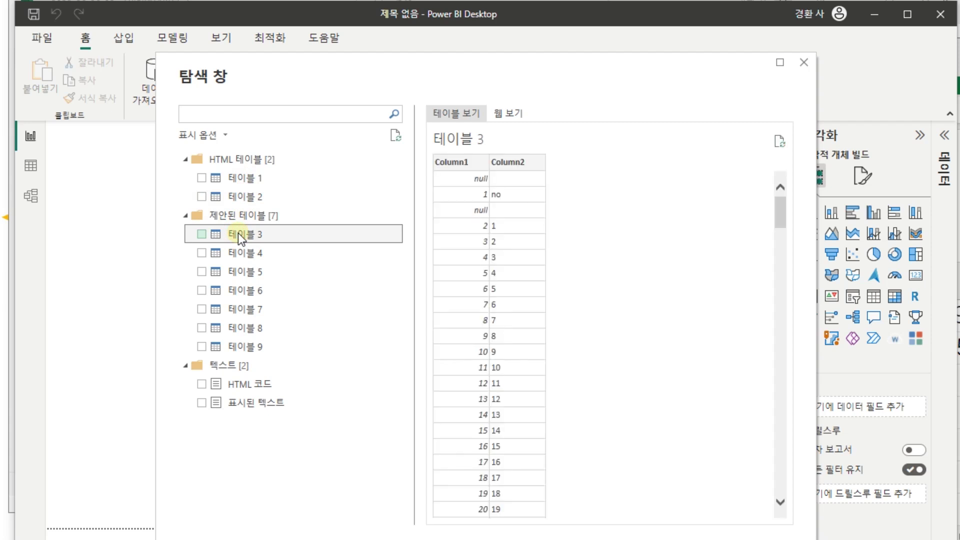
pyautogui.click(203, 179)
pyautogui.click(201, 195)
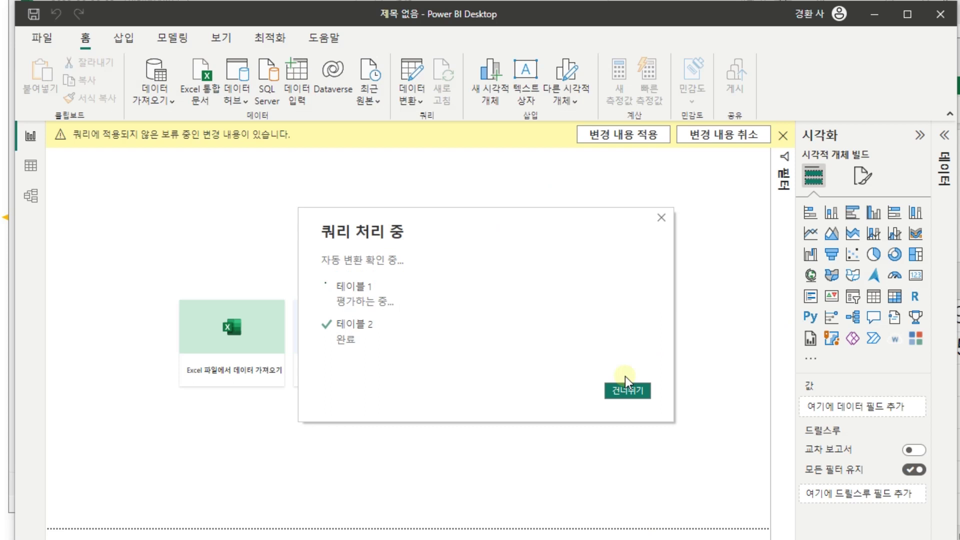
pyautogui.click(625, 383)
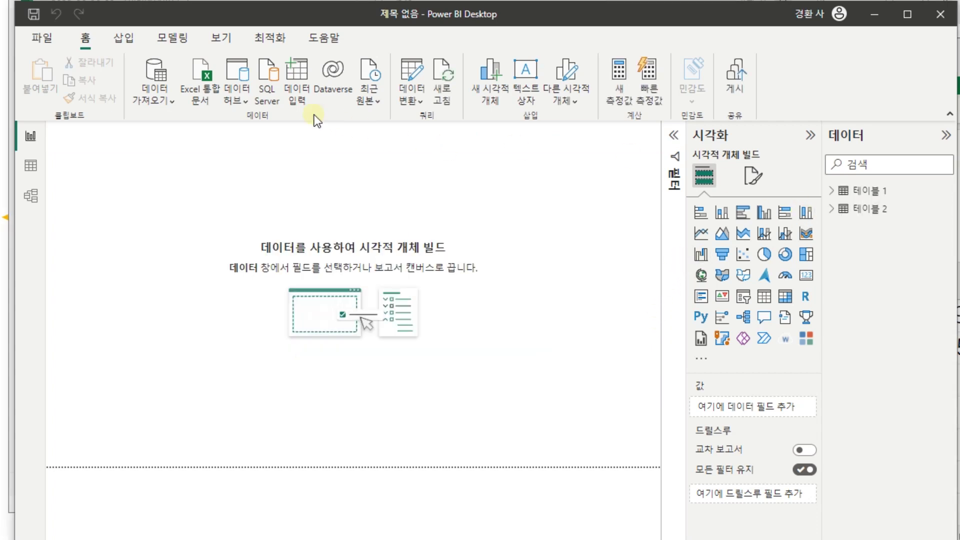
# - In Transform Data, promote 테이블 1's first row to headers twice
pyautogui.click(413, 74)
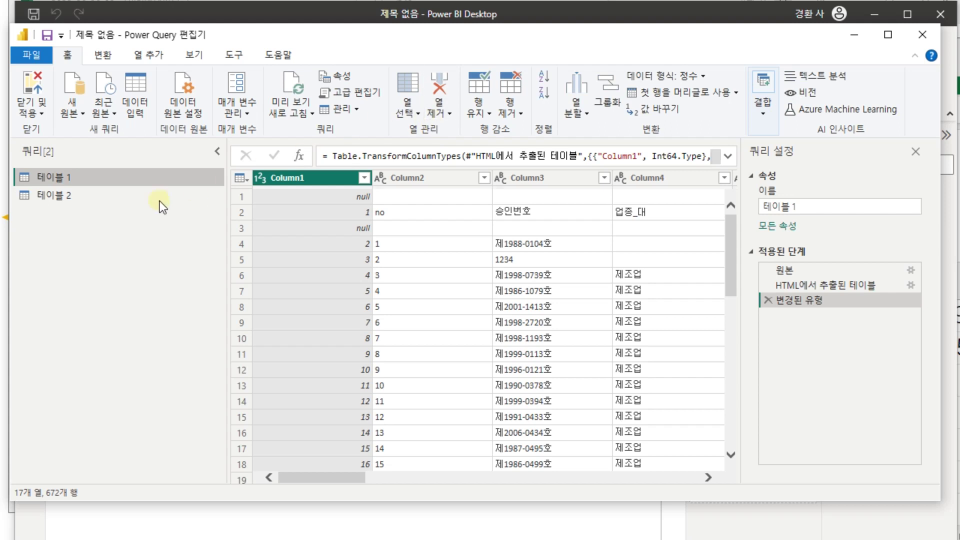
pyautogui.click(247, 195)
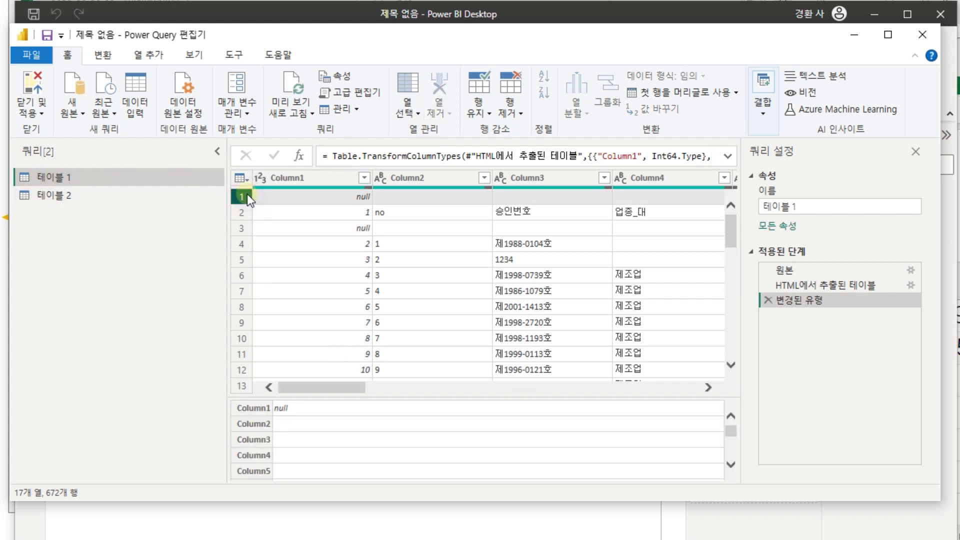
pyautogui.click(722, 91)
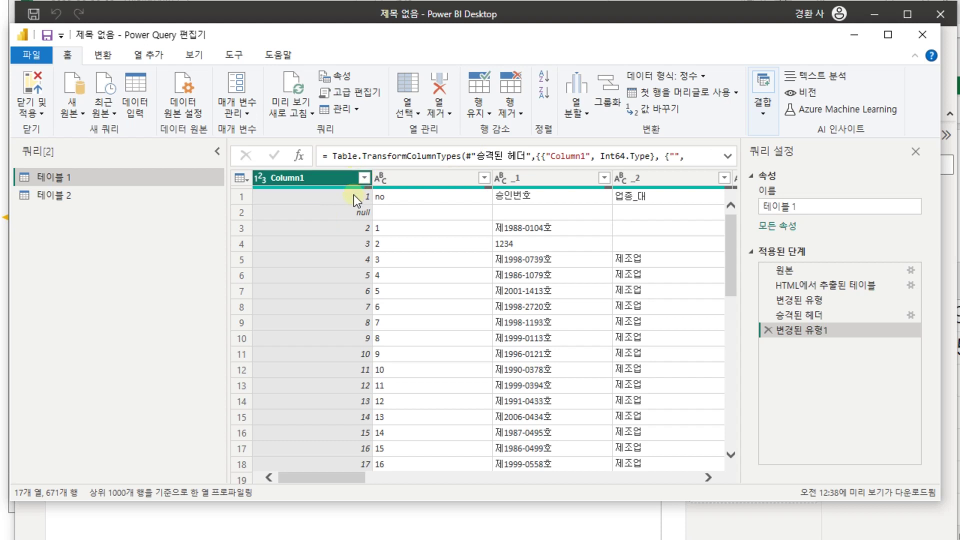
pyautogui.click(357, 197)
pyautogui.click(699, 92)
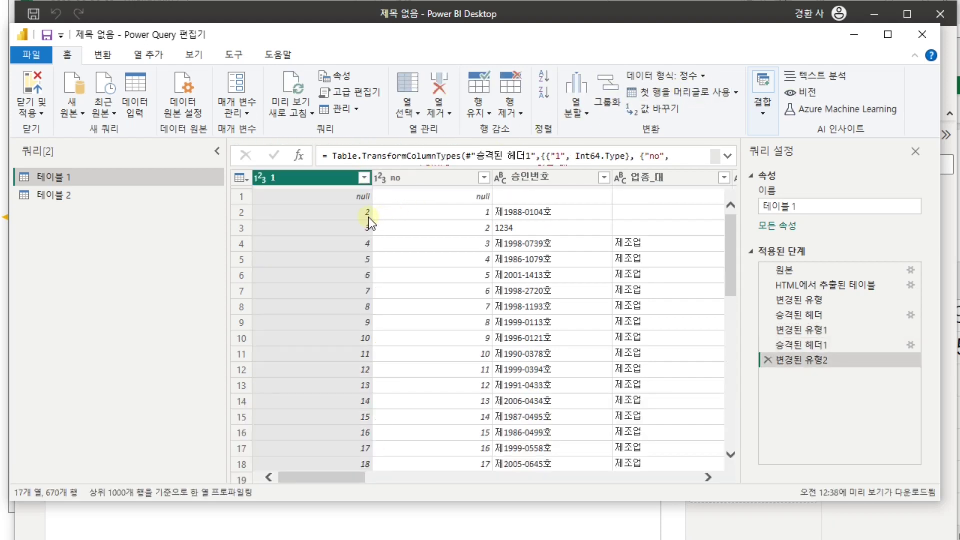
# - Filter null rows out of column 1 of 테이블 1, then remove column 1
pyautogui.click(242, 196)
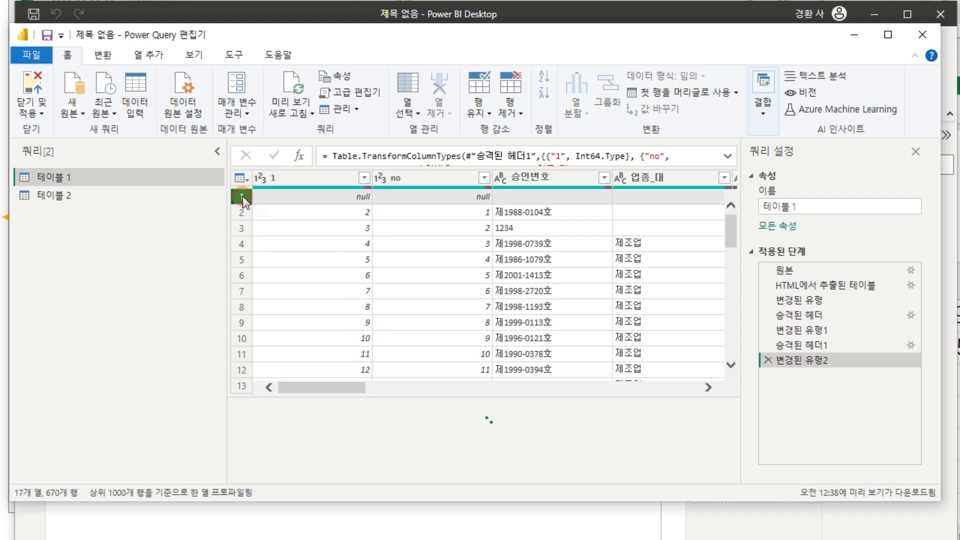
pyautogui.click(365, 178)
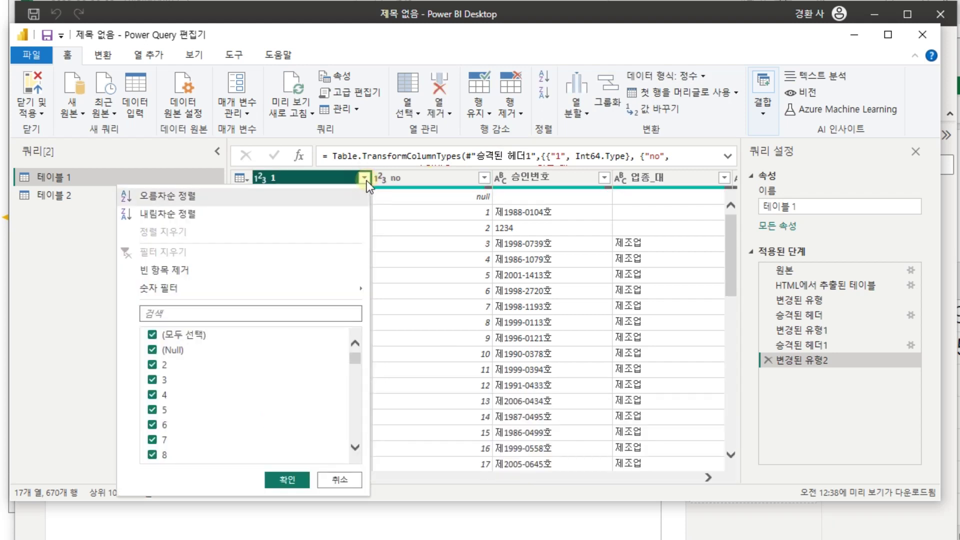
pyautogui.click(169, 349)
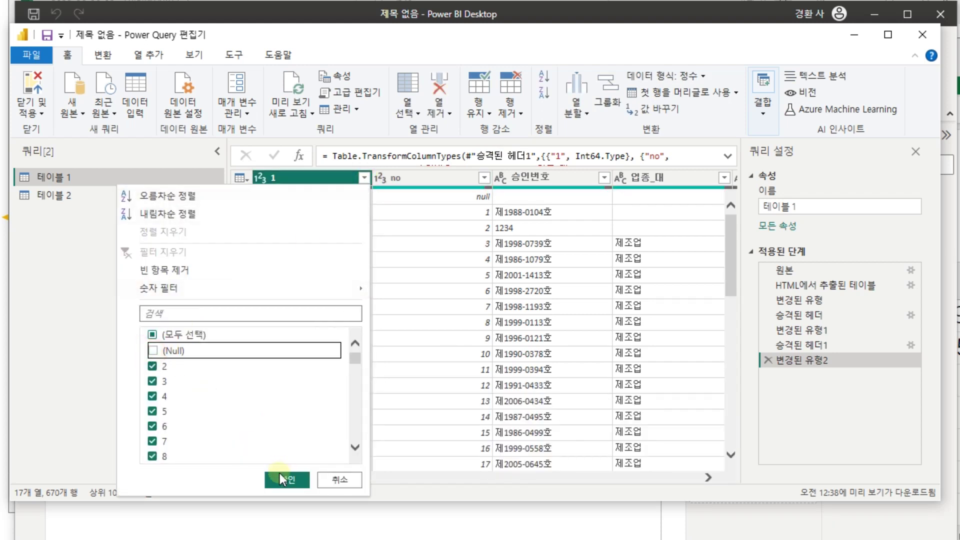
pyautogui.click(283, 479)
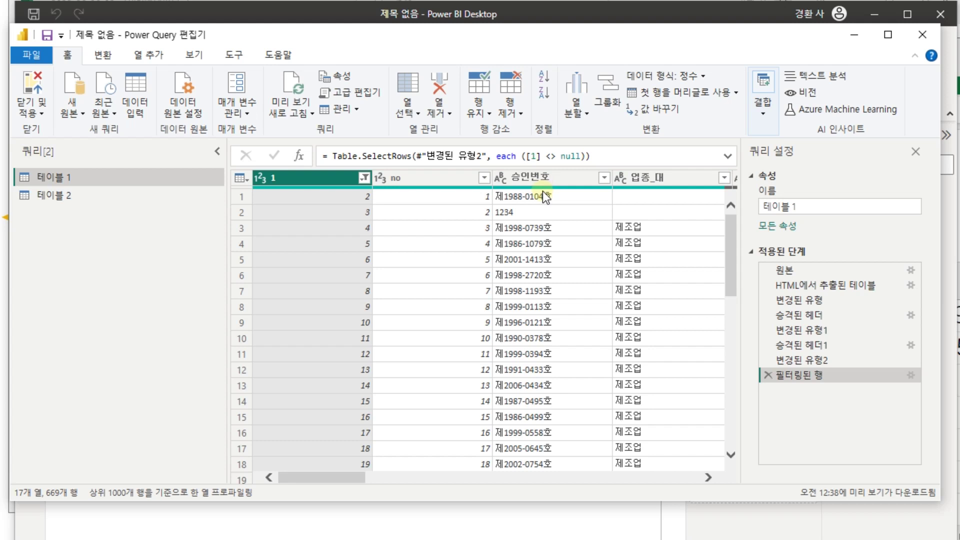
pyautogui.rightClick(329, 175)
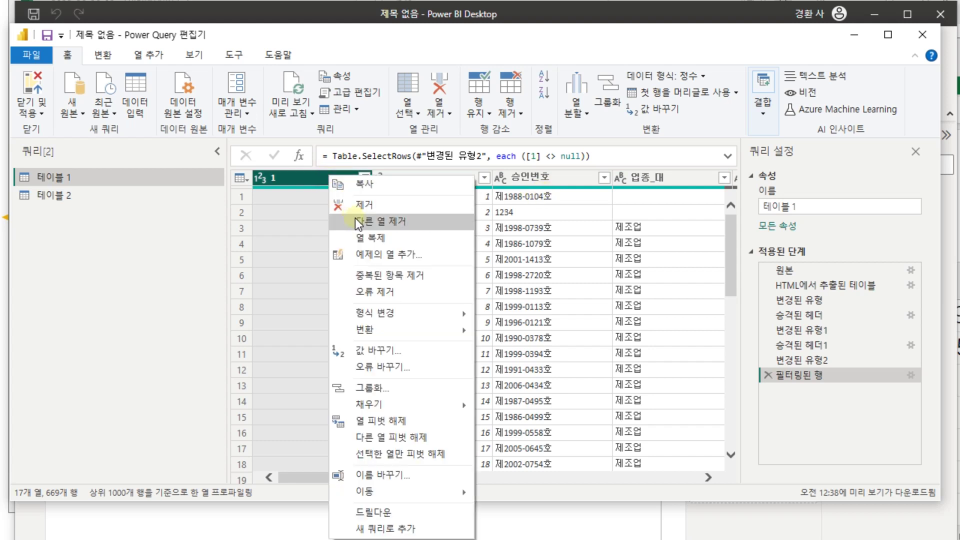
pyautogui.click(358, 205)
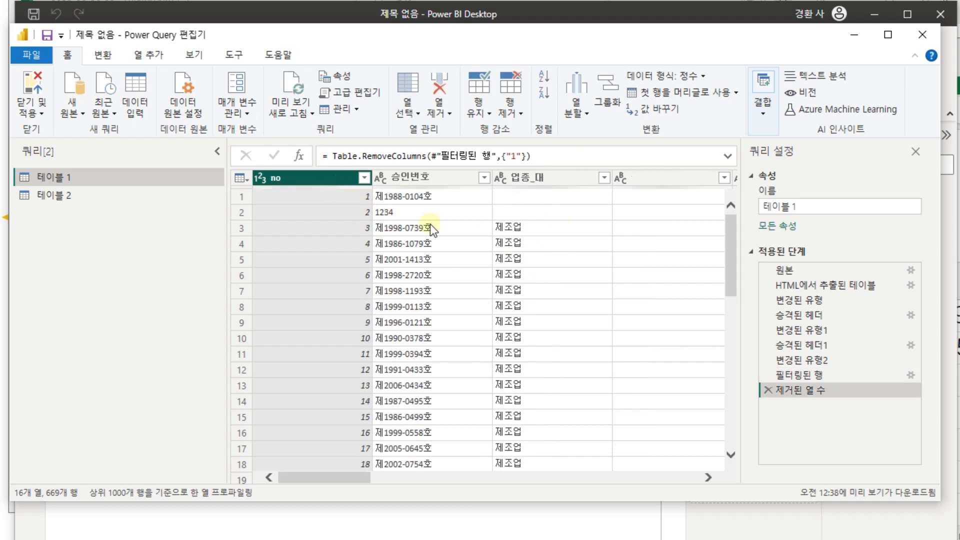
pyautogui.click(47, 195)
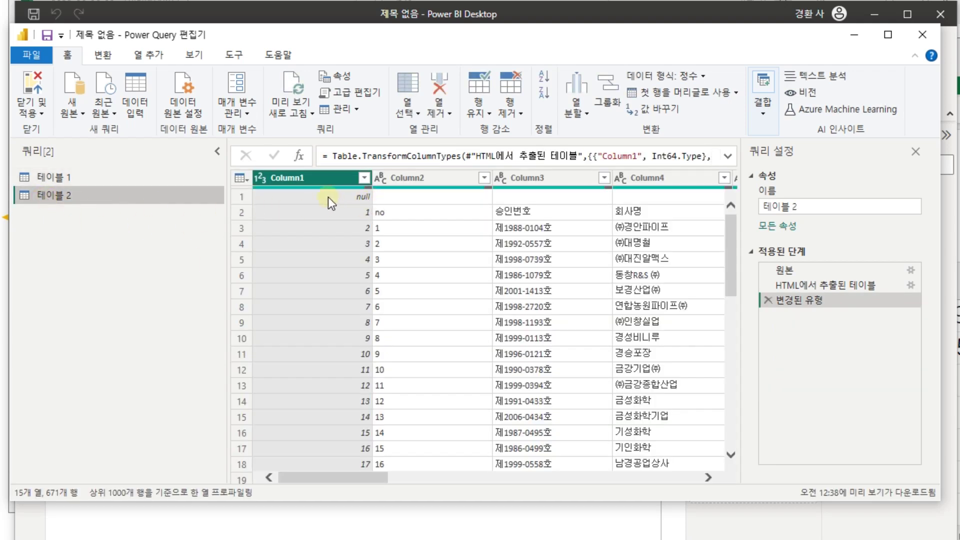
# - Promote 테이블 2's first row to headers twice, then Close & Apply the query edits
pyautogui.click(277, 197)
pyautogui.click(245, 197)
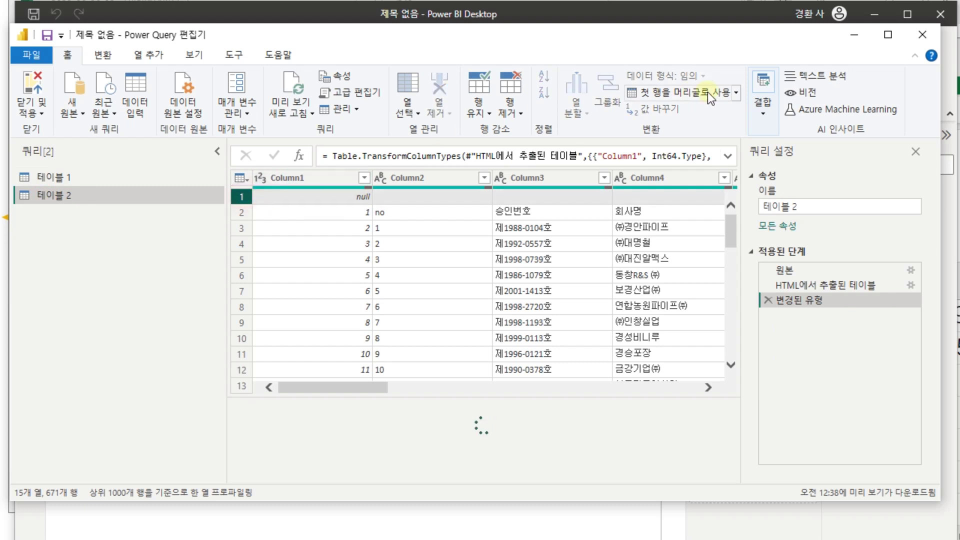
pyautogui.click(709, 92)
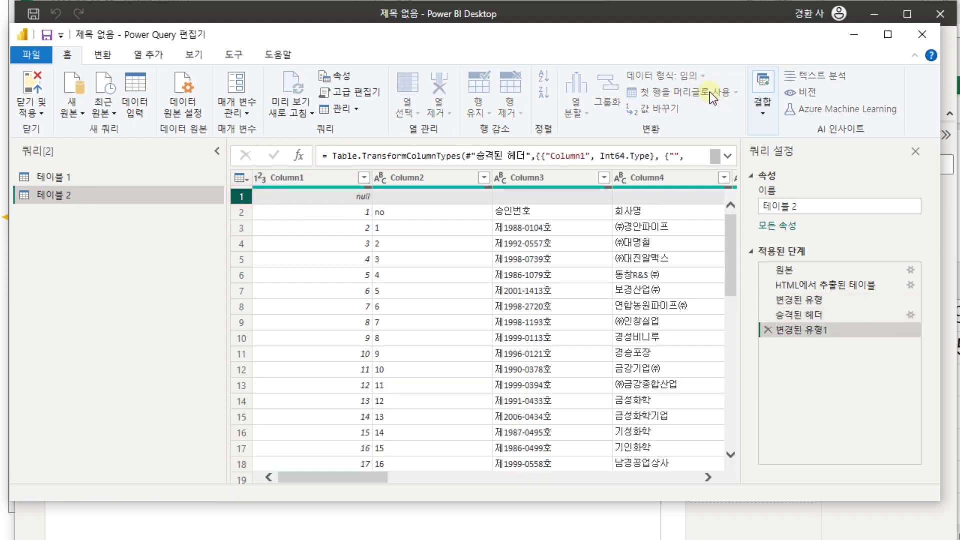
pyautogui.click(710, 92)
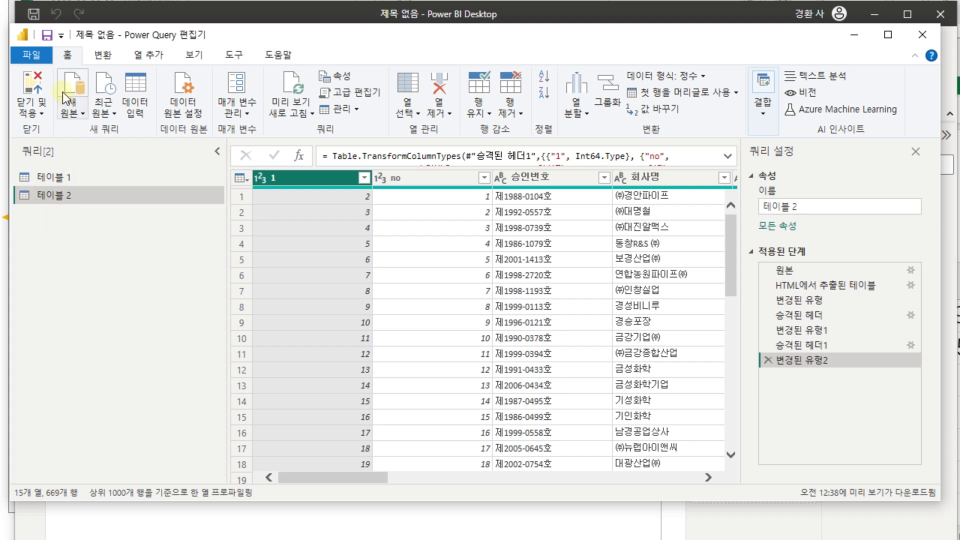
pyautogui.click(38, 83)
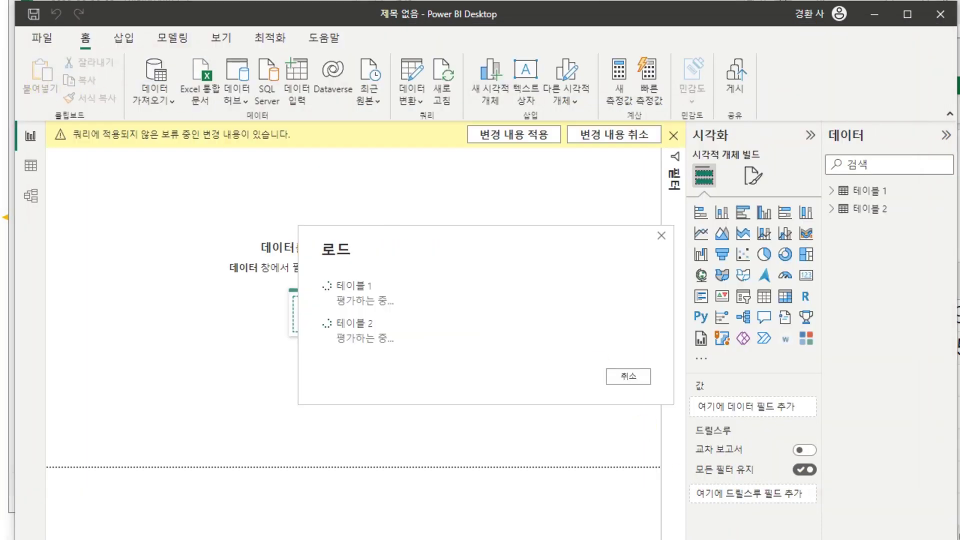
pyautogui.hotkey('alt', 'Tab')
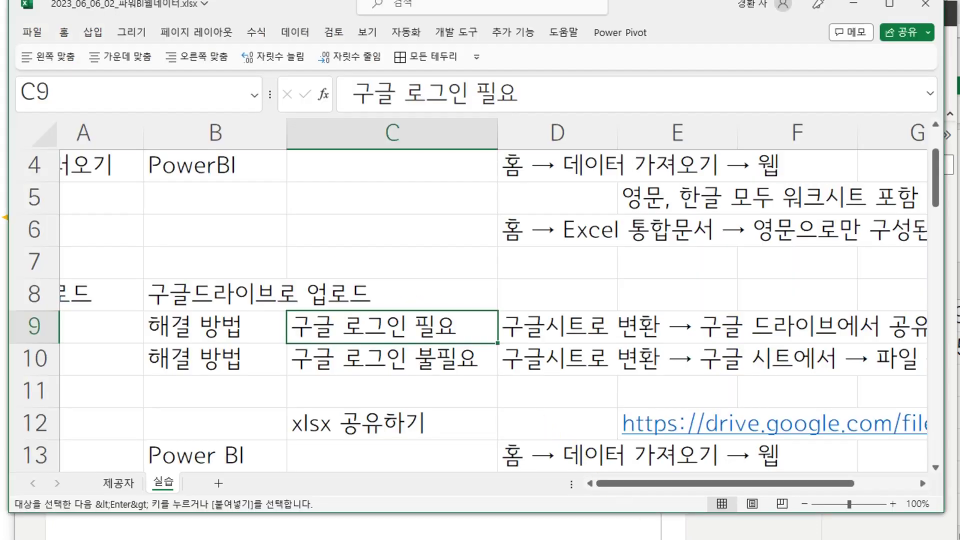
# - Take the pubhtml address from cell A2 and load that published page in Chrome
pyautogui.hotkey('alt', 'Tab')
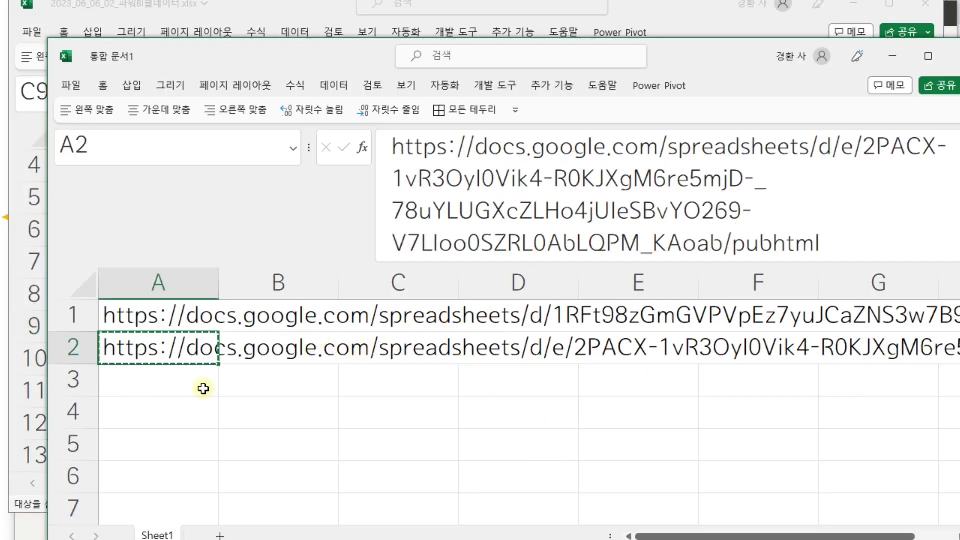
pyautogui.click(197, 384)
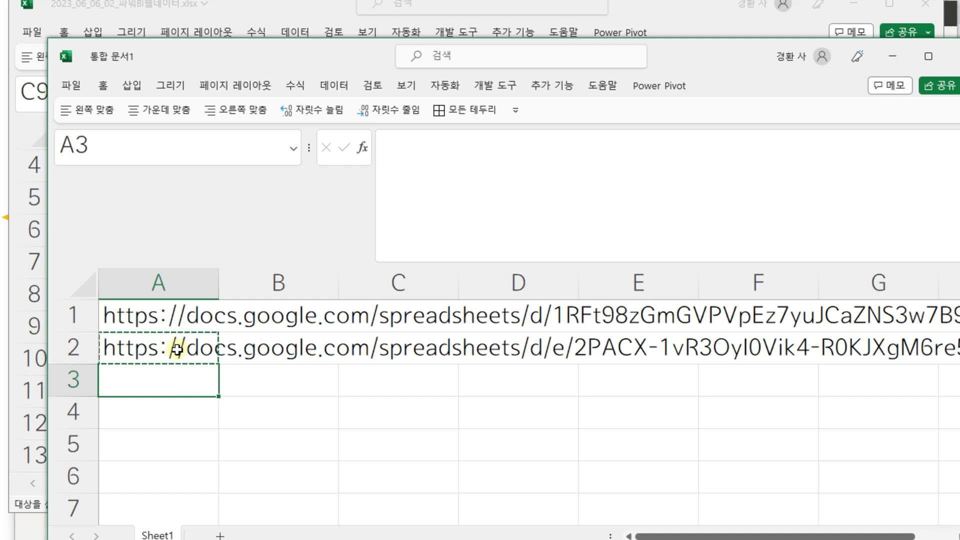
pyautogui.click(177, 345)
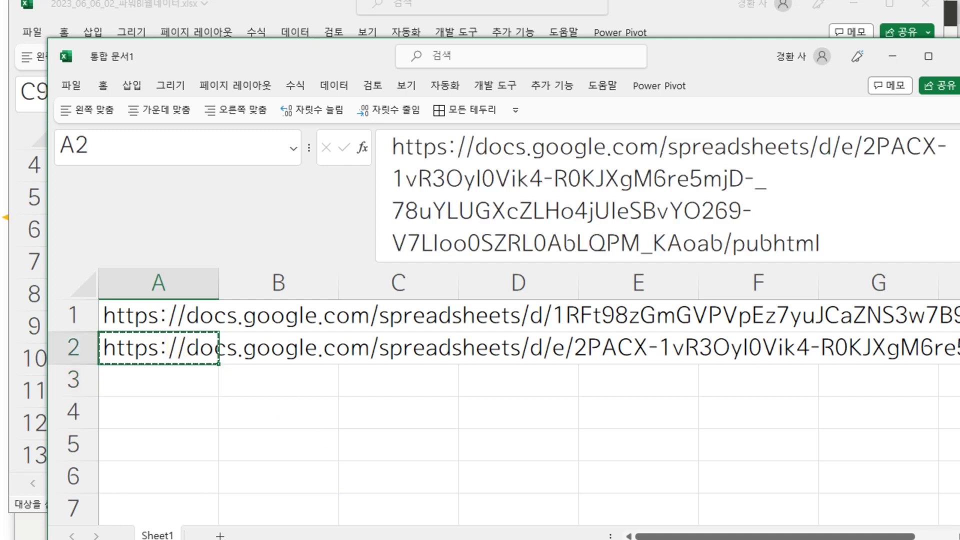
pyautogui.hotkey('alt', 'Tab')
pyautogui.click(424, 42)
pyautogui.write('https://docs.google.com/spreadsheets/d/e/2PACX-1vR3OyI0Vik4-R0KJXgM6re5mjD-_78uYLUGXcZLHo4jUIeSBvYO269-V7Lloo0SZRL0AbLQPM_KAoab/pubhtml')
pyautogui.press('Return')
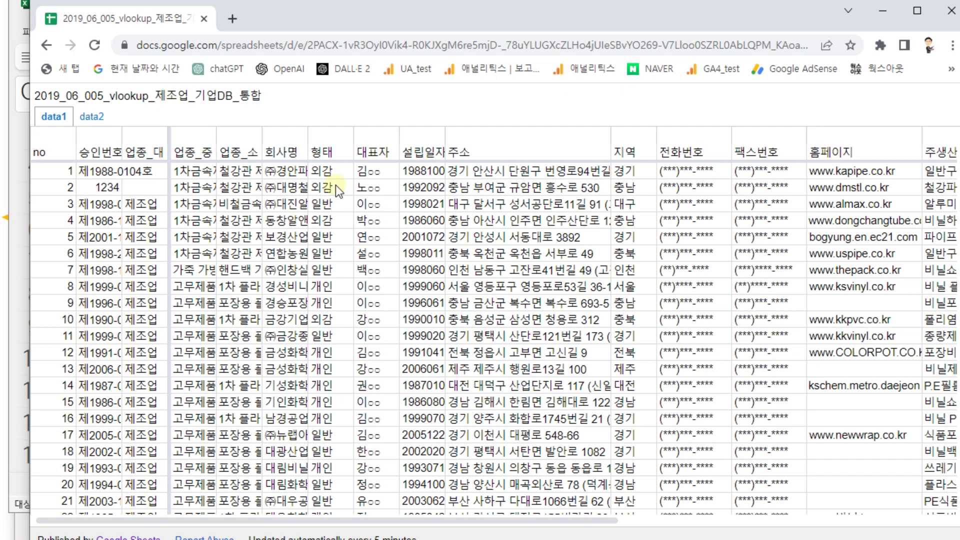
# - View the published data2 table, then close that page and dismiss the 웹에 게시 dialog
pyautogui.click(94, 115)
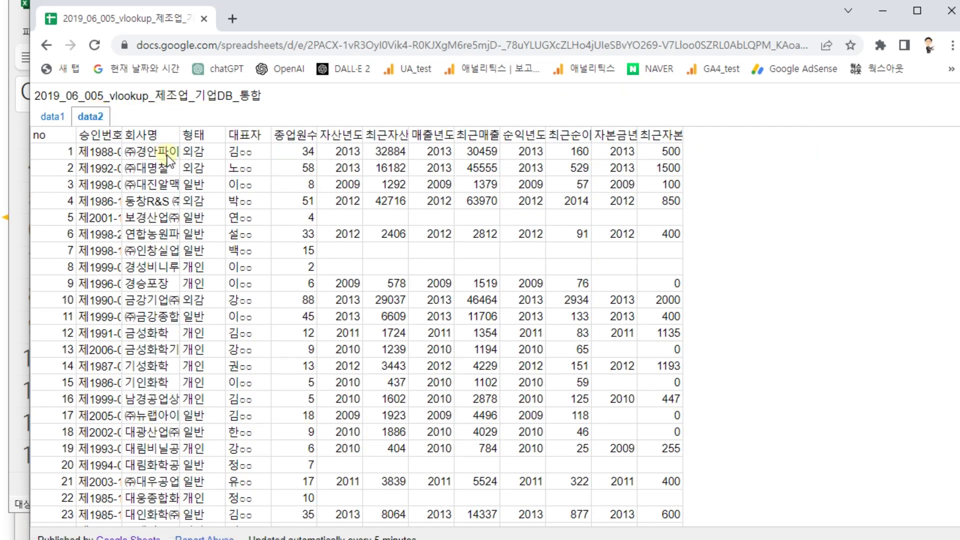
pyautogui.click(109, 151)
pyautogui.click(246, 153)
pyautogui.click(262, 153)
pyautogui.hotkey('ctrl', 'w')
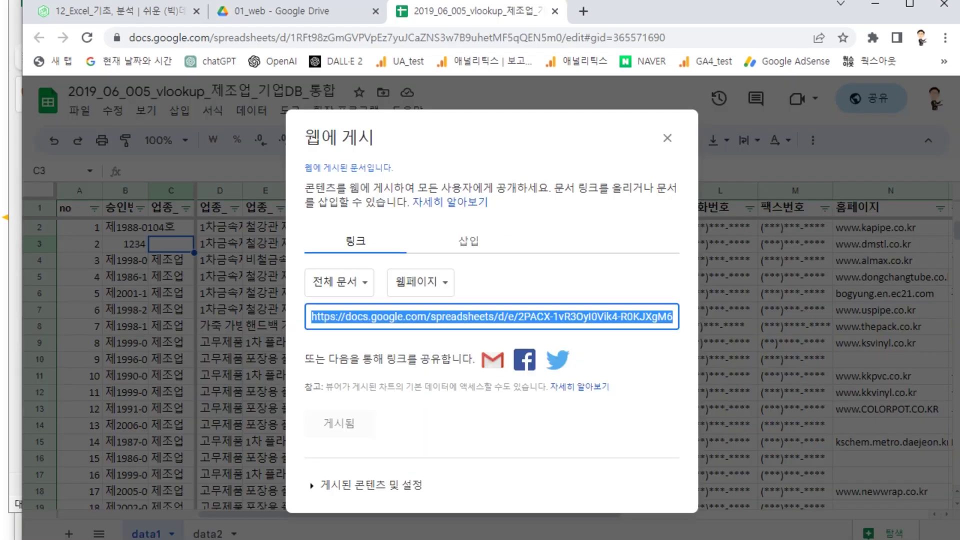
pyautogui.click(668, 141)
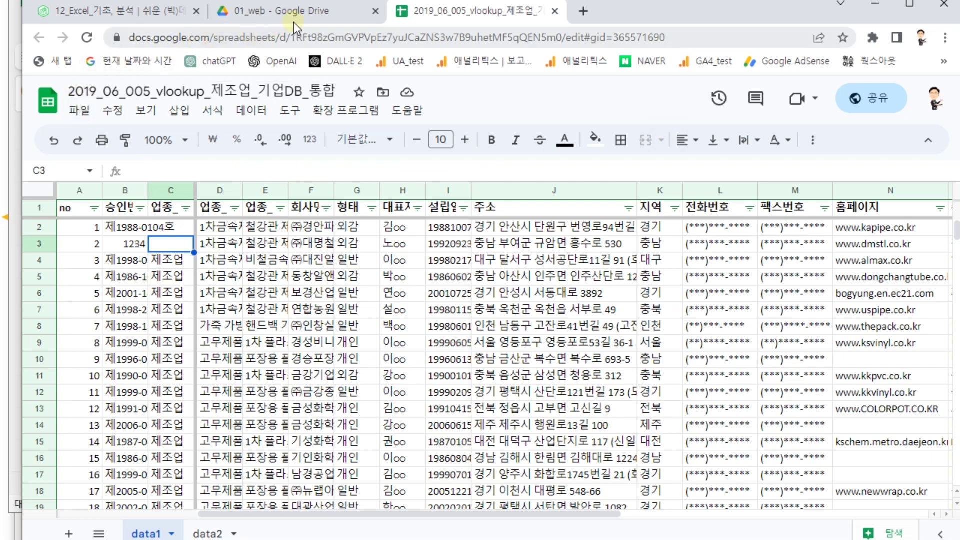
# - Copy the Sheets file's Drive link with 링크 복사 and open the editable spreadsheet in a new browser window
pyautogui.click(305, 13)
pyautogui.rightClick(345, 322)
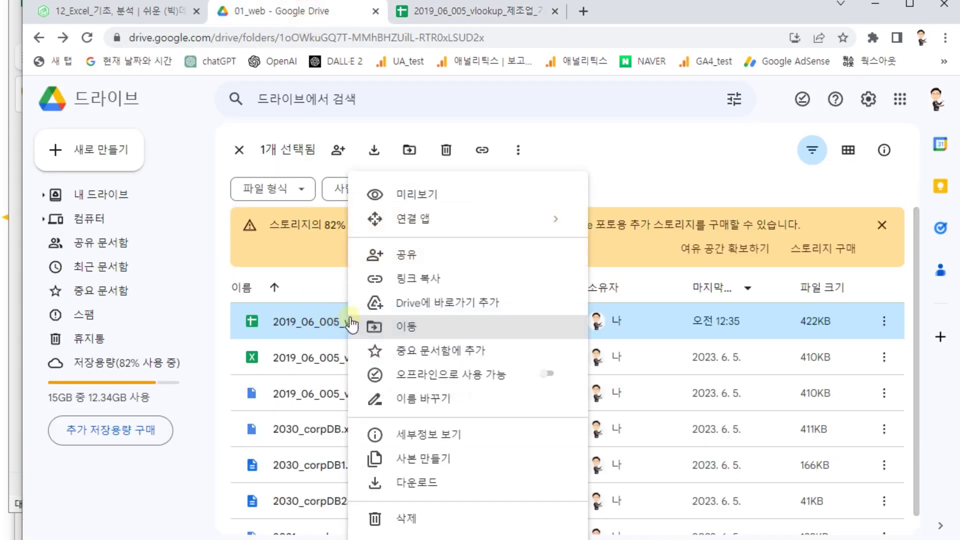
pyautogui.click(391, 281)
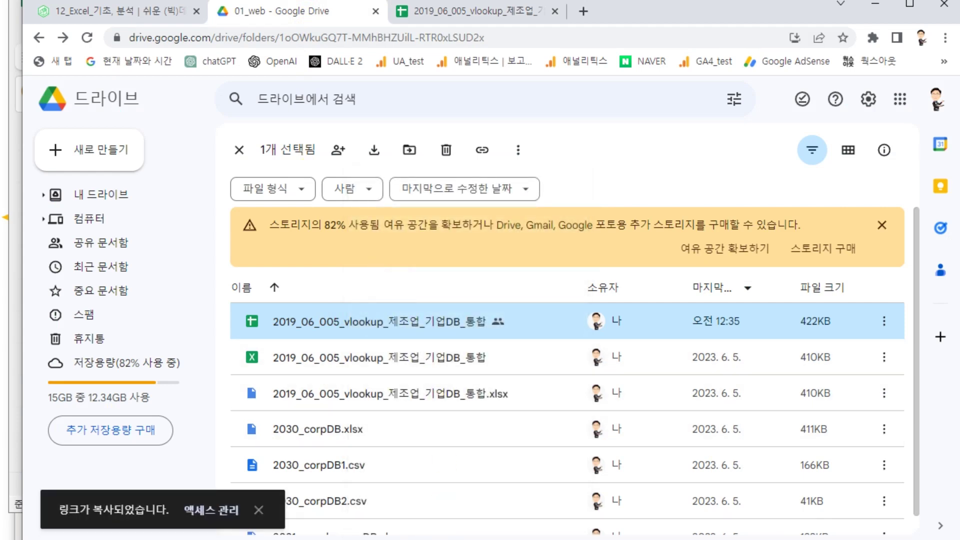
pyautogui.hotkey('alt', 'Tab')
pyautogui.hotkey('ctrl', 'n')
pyautogui.press('Return')
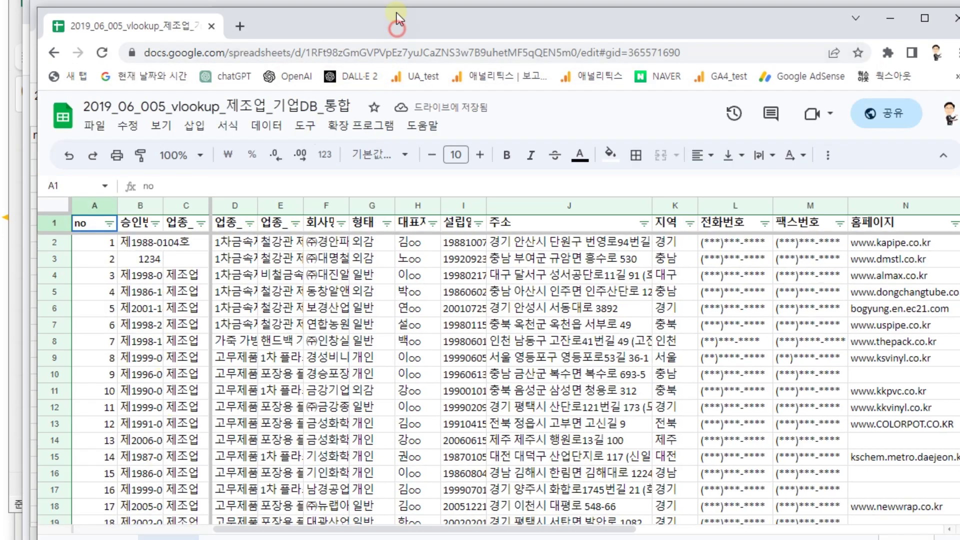
# - Clear the first representative name in cell E2 of the data2 sheet
pyautogui.moveTo(397, 13); pyautogui.dragTo(399, 0)
pyautogui.click(223, 523)
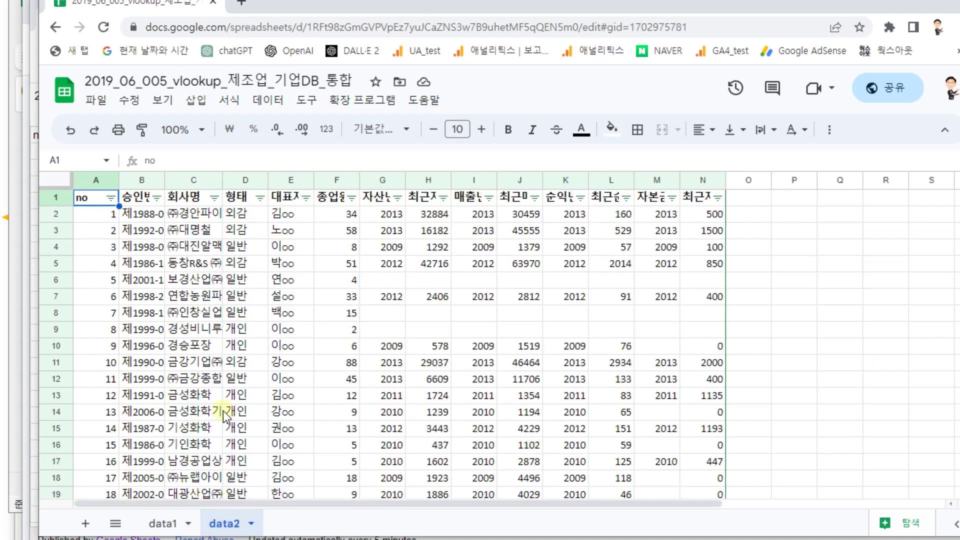
pyautogui.click(284, 218)
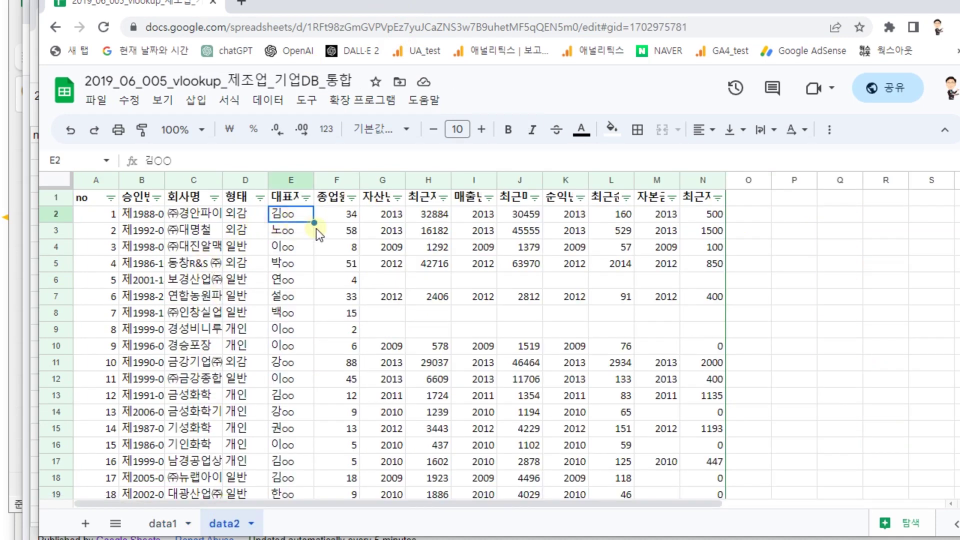
pyautogui.press('Delete')
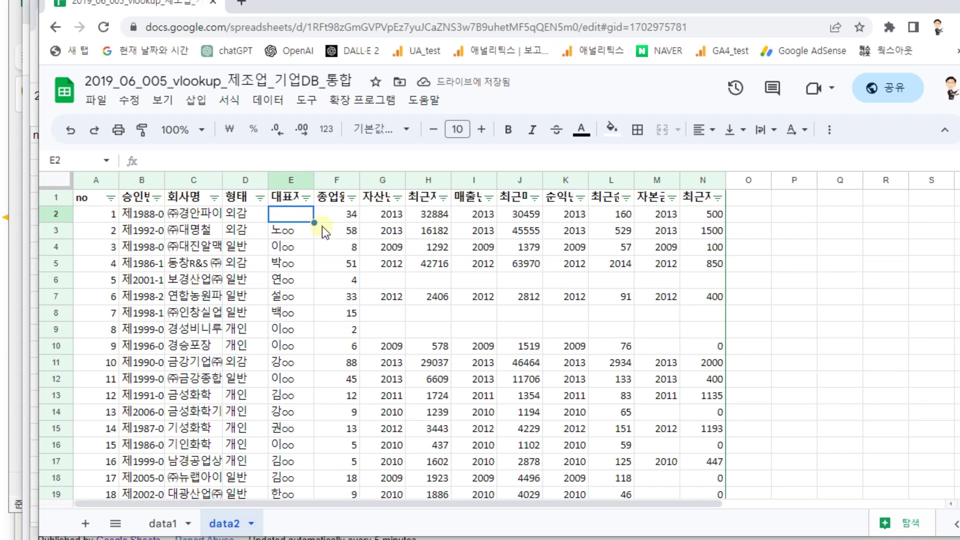
# - Close the editable spreadsheet window and return to Power BI Desktop
pyautogui.click(743, 24)
pyautogui.click(724, 32)
pyautogui.moveTo(747, 4); pyautogui.dragTo(704, 74)
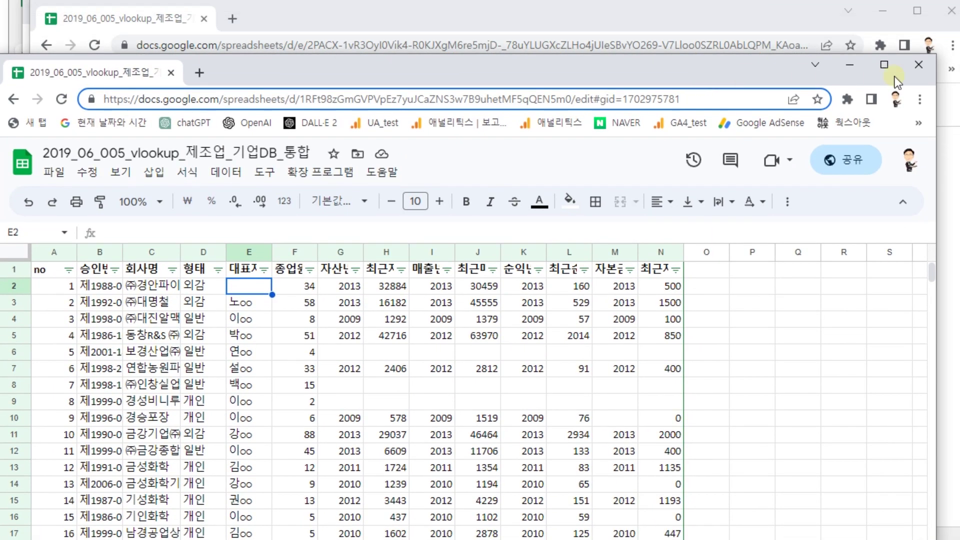
pyautogui.click(920, 65)
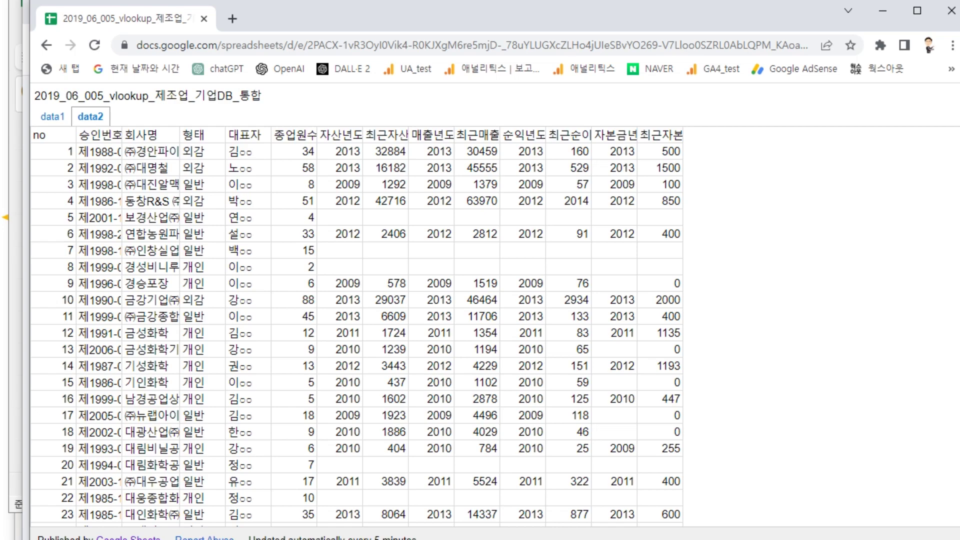
pyautogui.hotkey('alt', 'Tab')
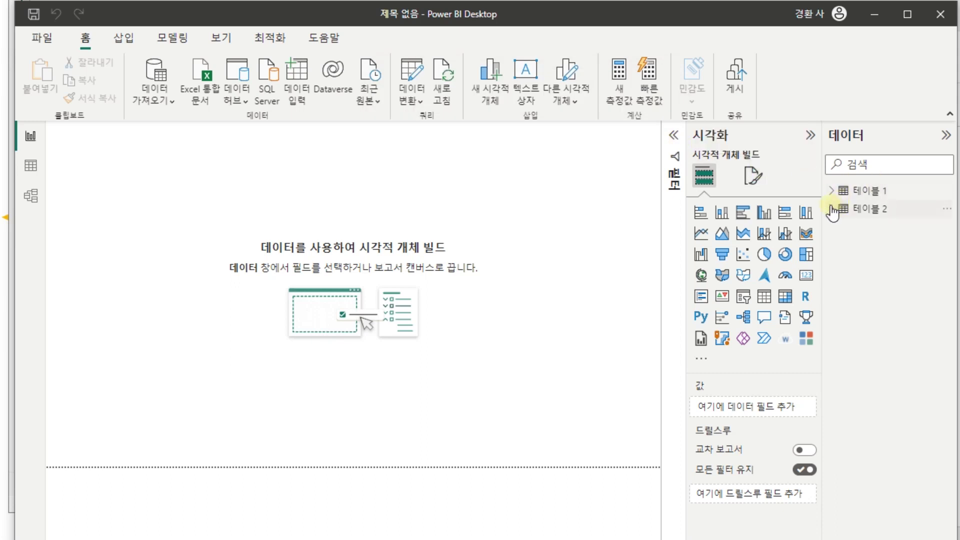
# - Refresh both tables from the published web source with 새로 고침
pyautogui.click(416, 67)
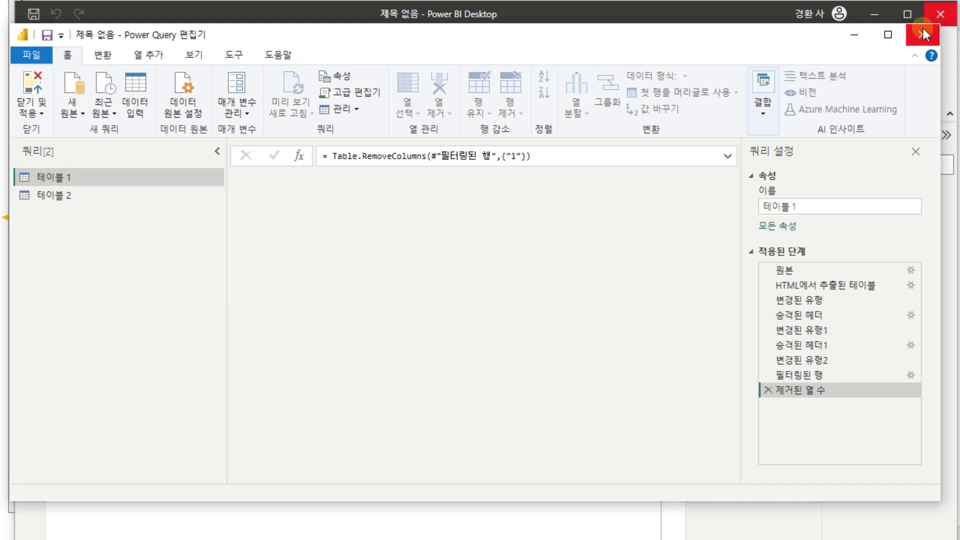
pyautogui.click(923, 33)
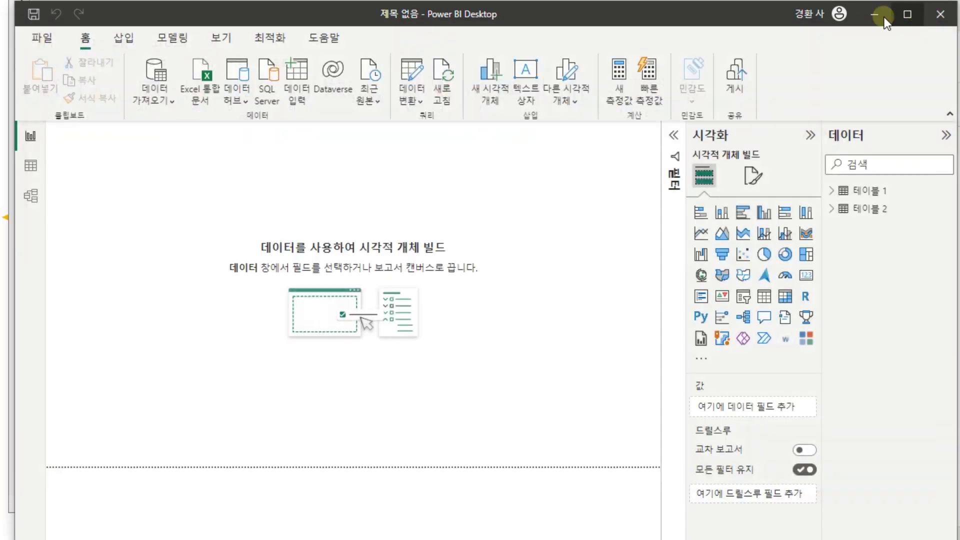
pyautogui.click(444, 75)
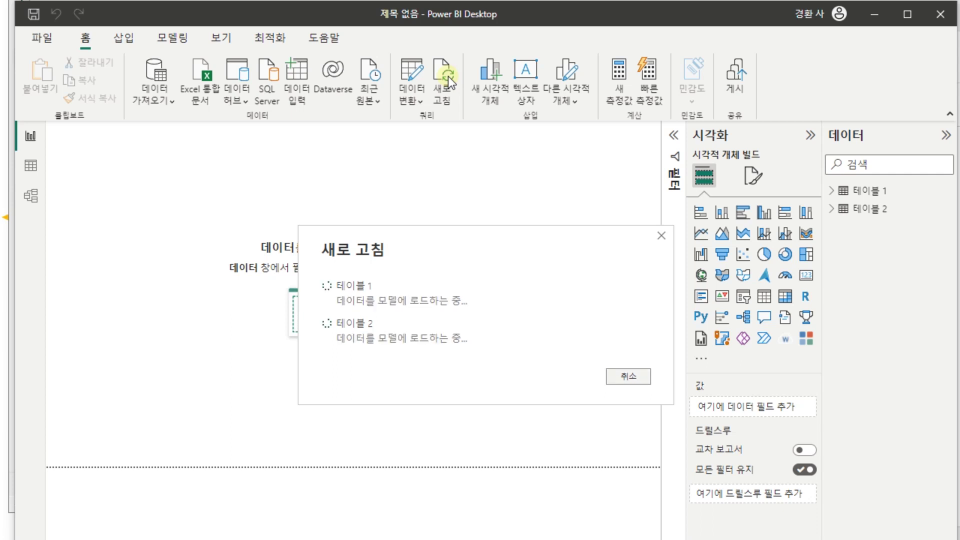
# - In the query editor, inspect 테이블 2's 대표자 column, which still lists the first name
pyautogui.click(421, 81)
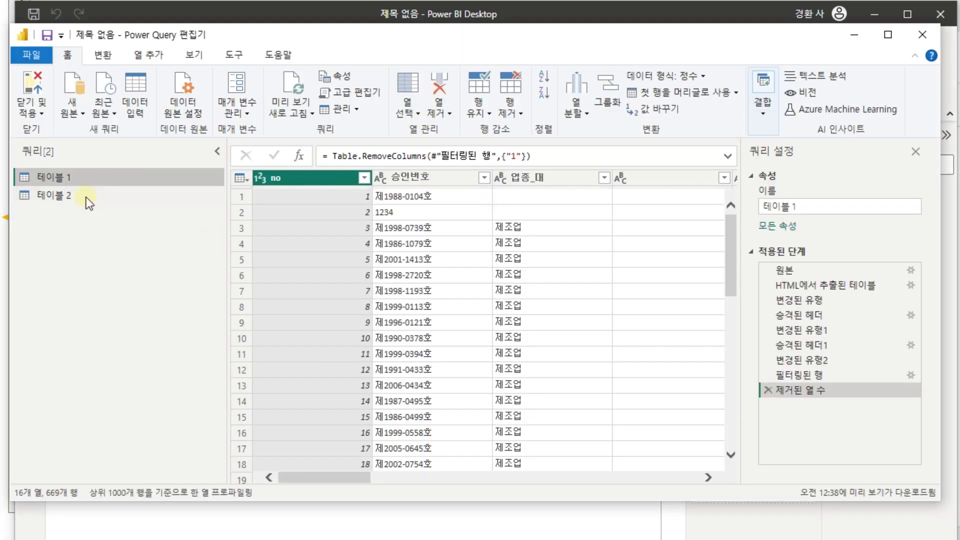
pyautogui.click(79, 196)
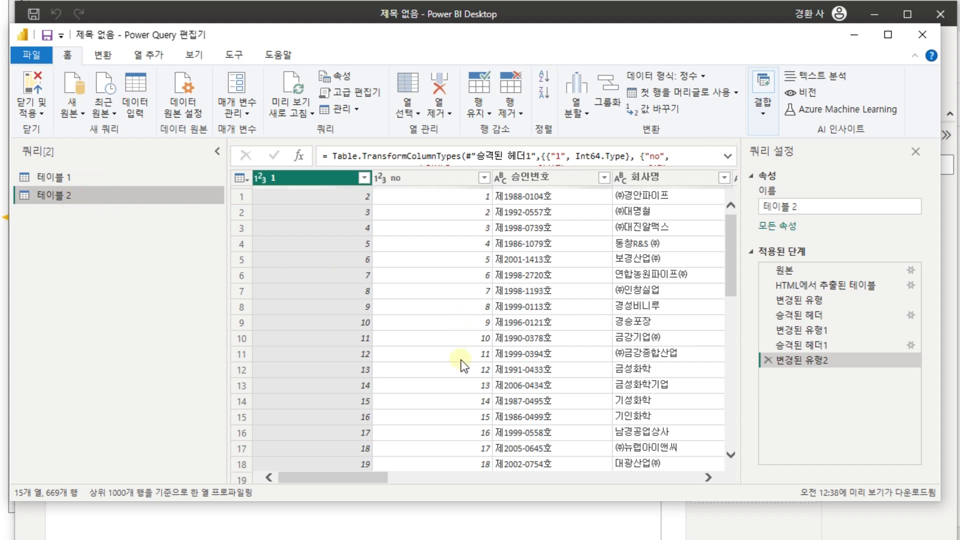
pyautogui.moveTo(349, 475); pyautogui.dragTo(425, 478)
pyautogui.click(567, 179)
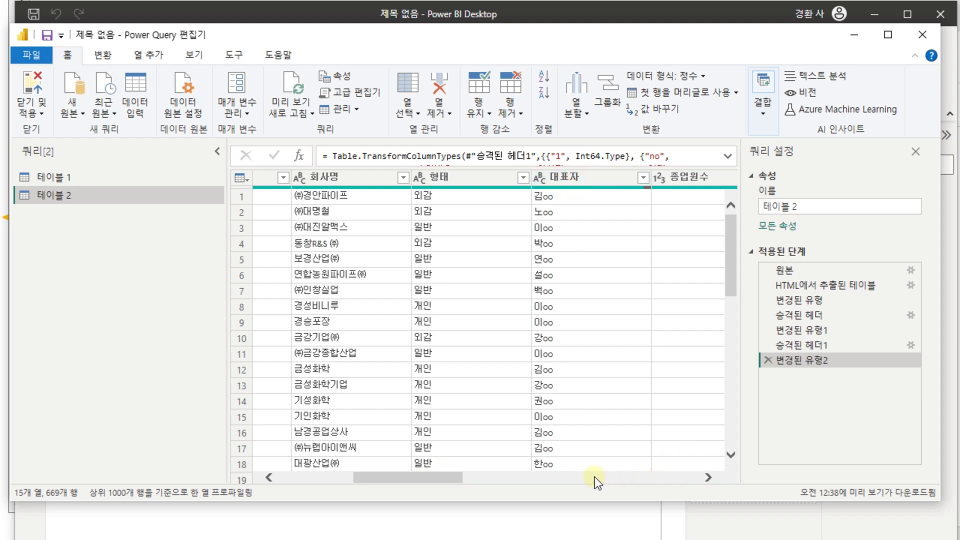
pyautogui.hotkey('alt', 'Tab')
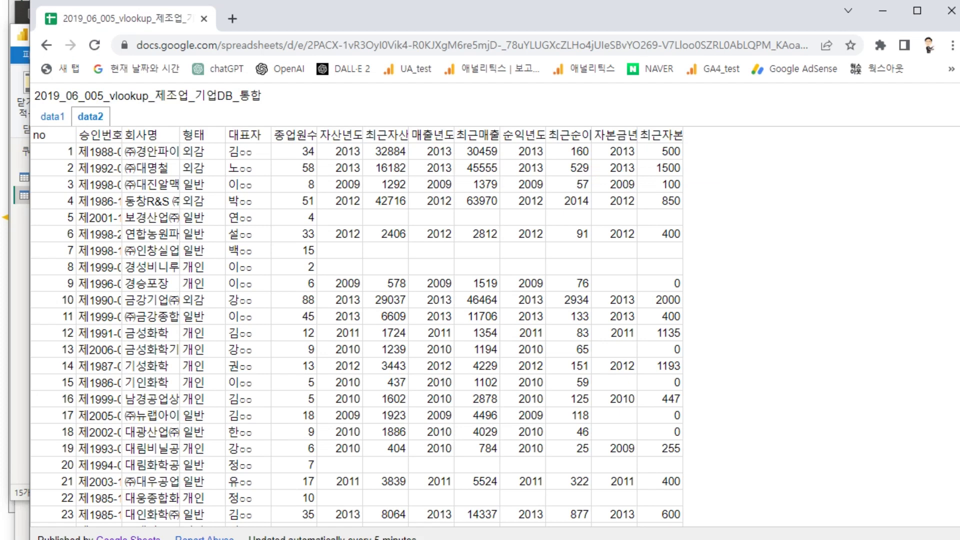
# - Reload the published page to show data2's first 대표자 blank, then return to Power Query's 대표자 column
pyautogui.click(598, 43)
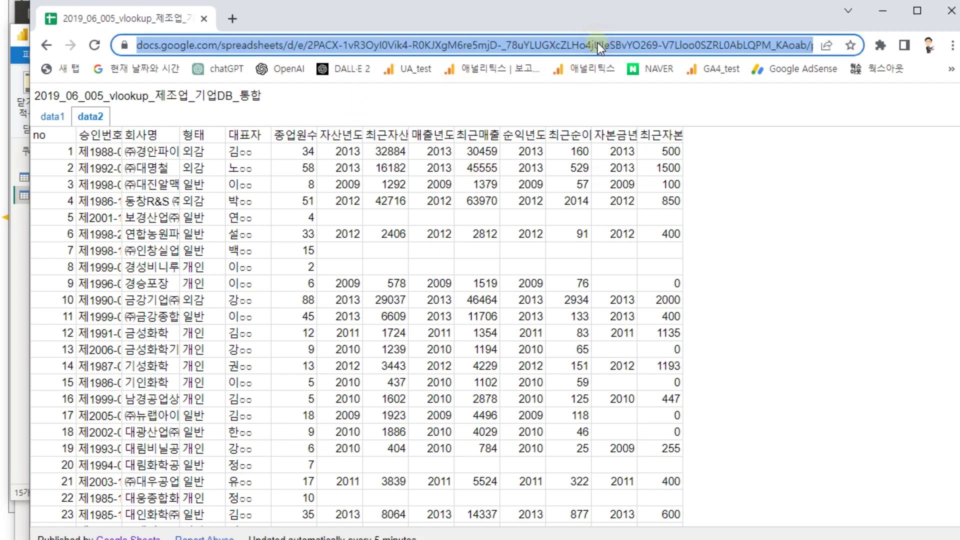
pyautogui.press('Return')
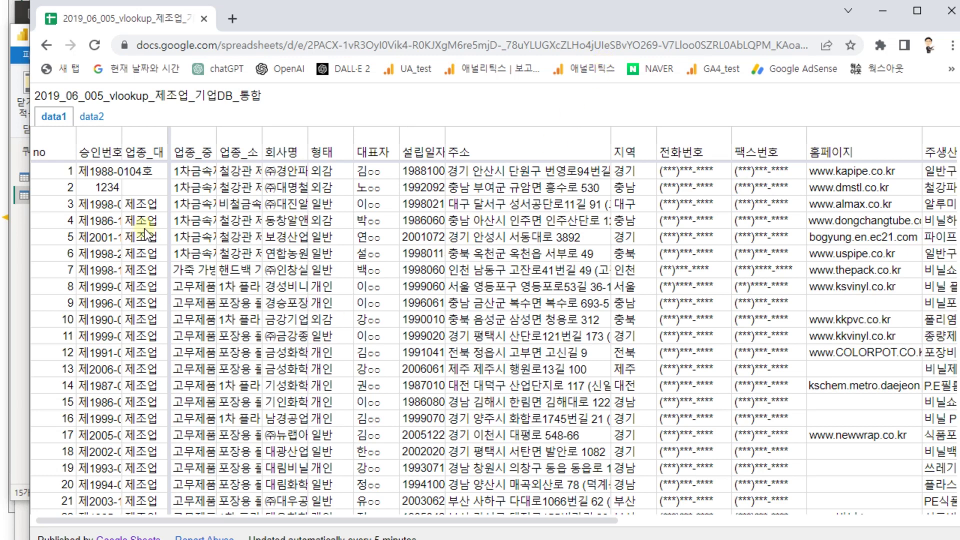
pyautogui.click(92, 117)
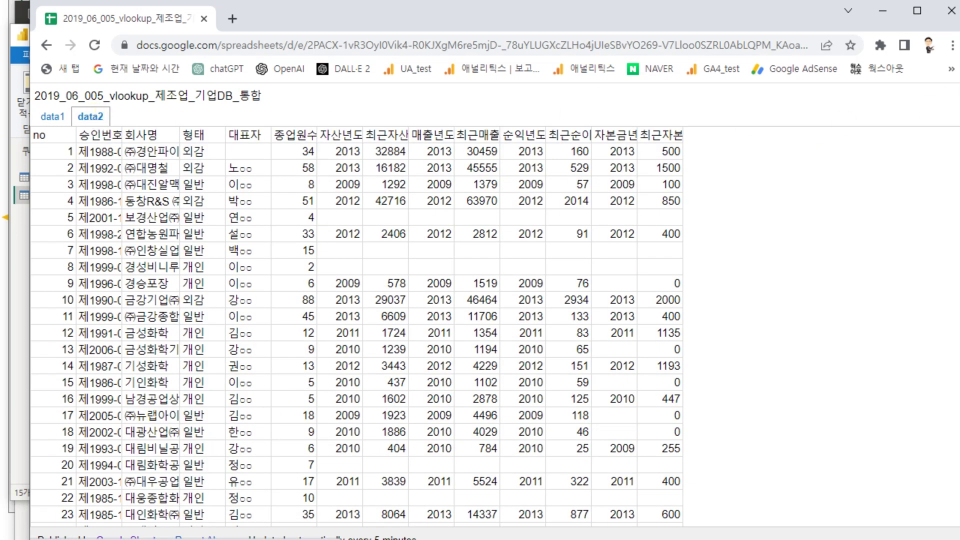
pyautogui.click(878, 15)
pyautogui.click(632, 260)
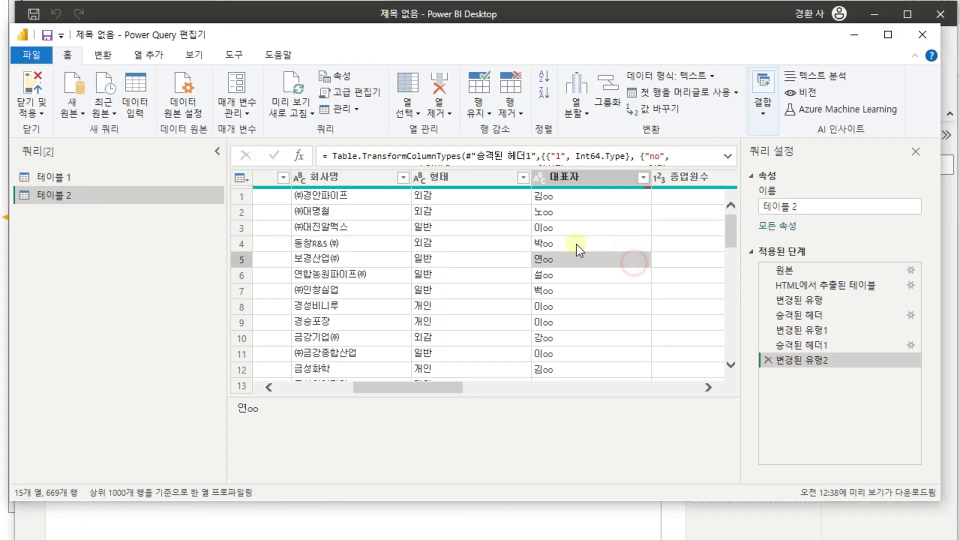
# - Run 미리 보기 새로 고침 so 테이블 2 shows the first 대표자 blank
pyautogui.click(292, 79)
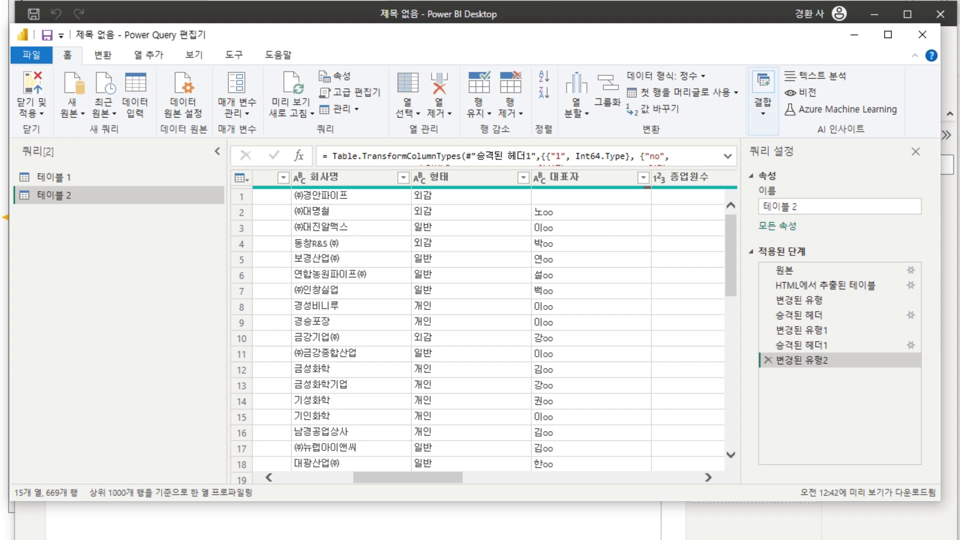
pyautogui.hotkey('alt', 'Tab')
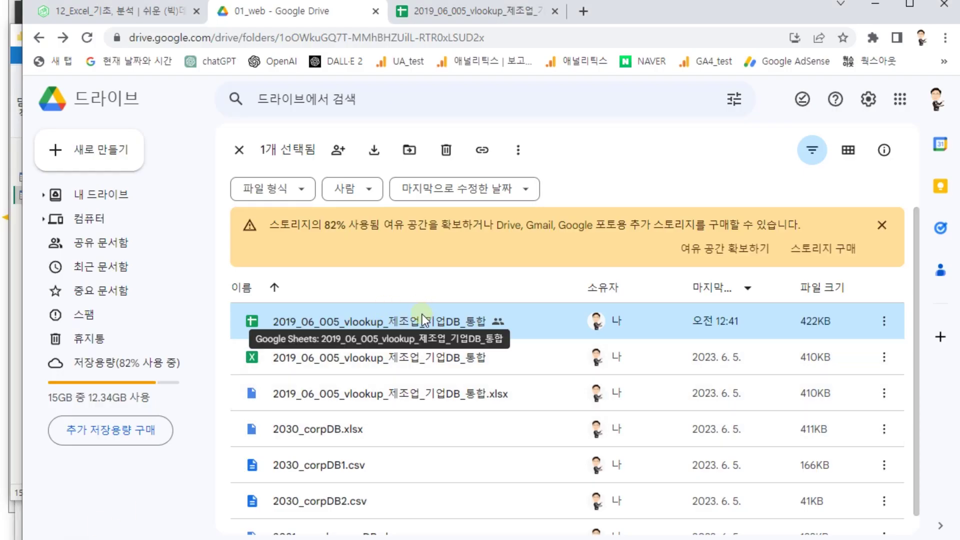
# - Leave the shared Sheets file in Drive and bring the Excel 실습 notes sheet forward
pyautogui.rightClick(423, 318)
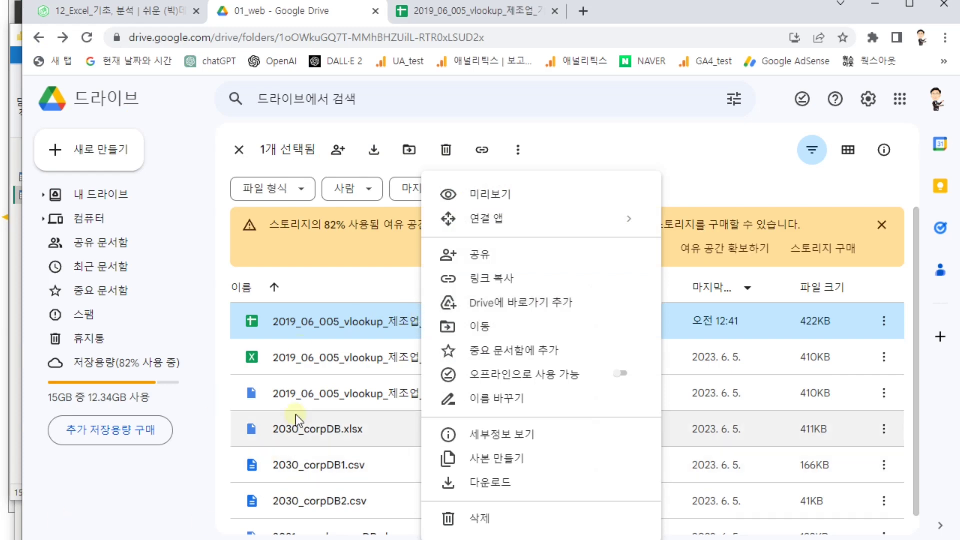
pyautogui.hotkey('alt', 'Tab')
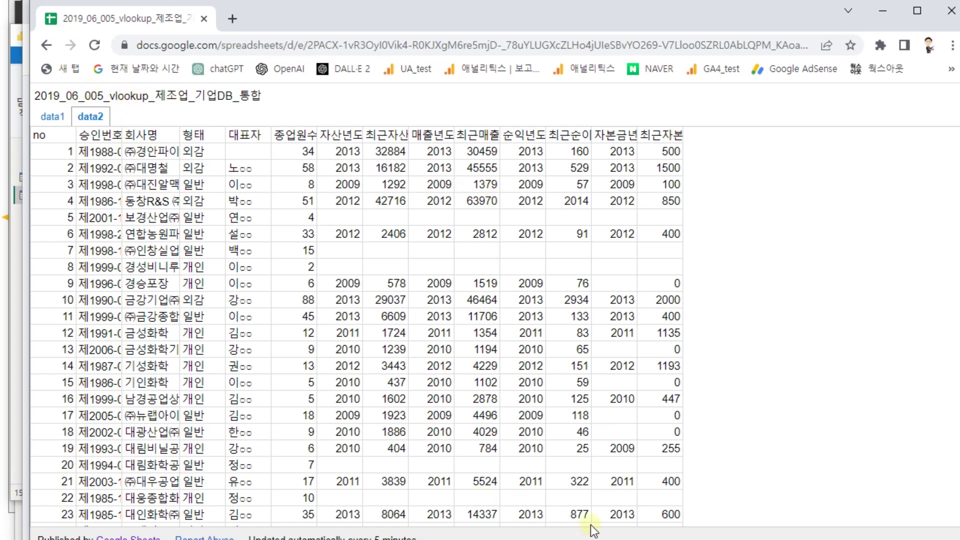
pyautogui.hotkey('alt', 'Tab')
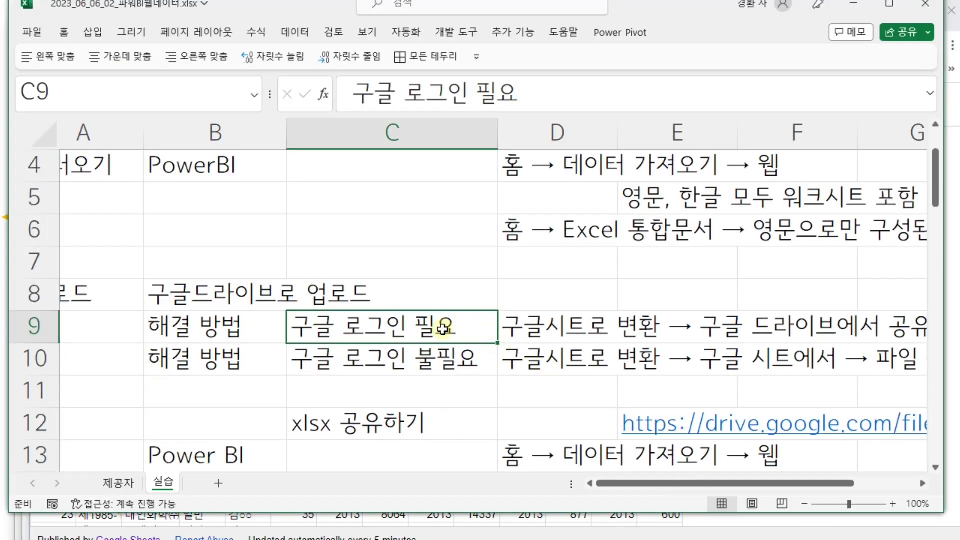
# - Review the Google upload notes from column A, then return to the published data2 page
pyautogui.press('Left')
pyautogui.press('Left')
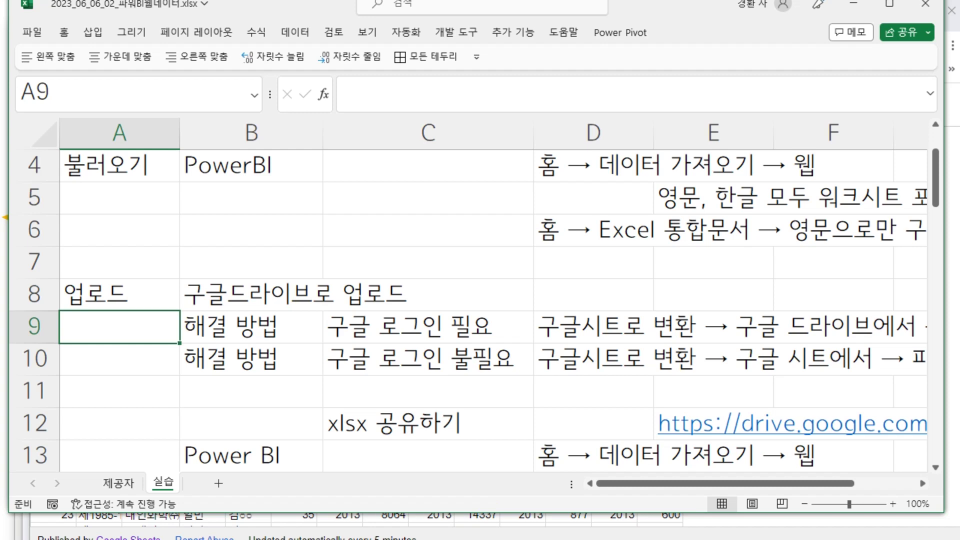
pyautogui.hotkey('alt', 'Tab')
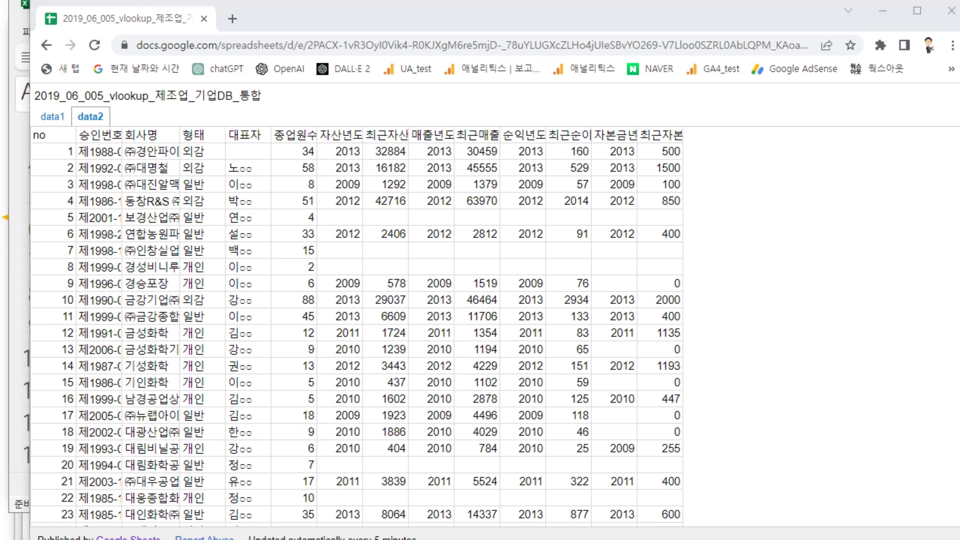
# - Reopen the company-DB spreadsheet from Drive, bring up File > Share > Publish to web, then return to Excel
pyautogui.hotkey('ctrl', 'w')
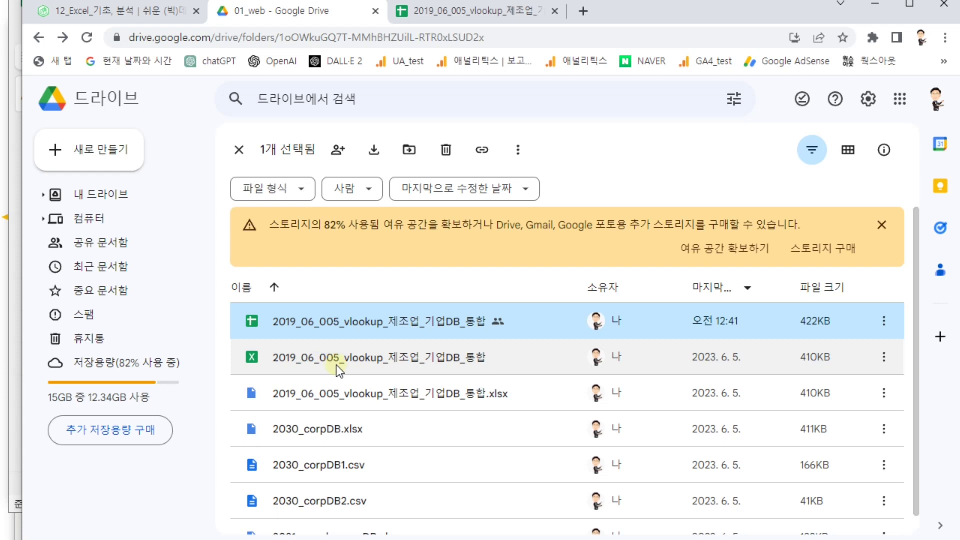
pyautogui.rightClick(365, 323)
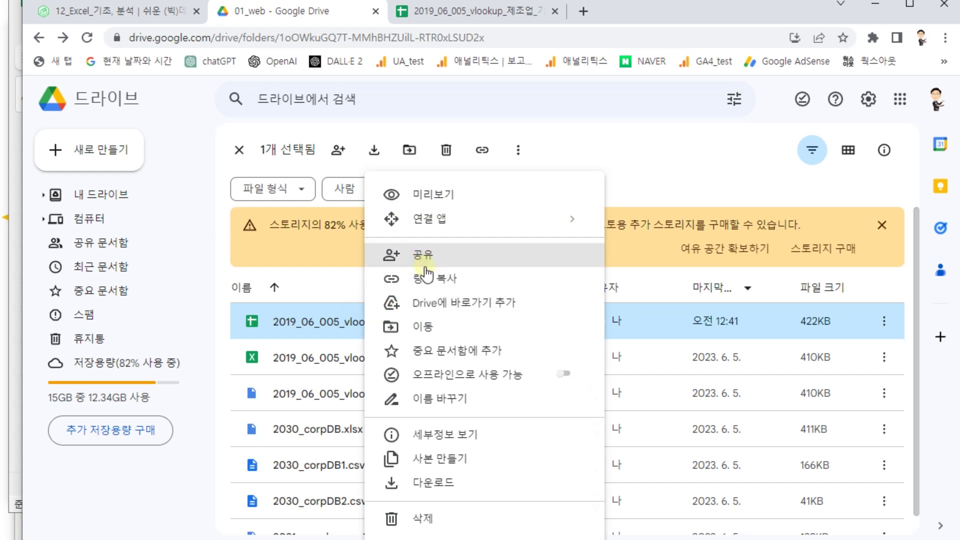
pyautogui.doubleClick(322, 317)
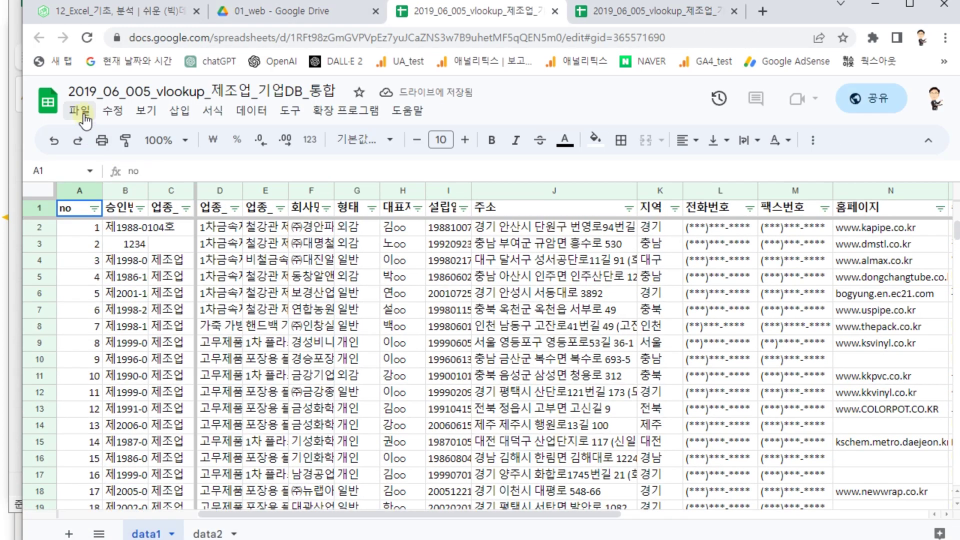
pyautogui.click(81, 118)
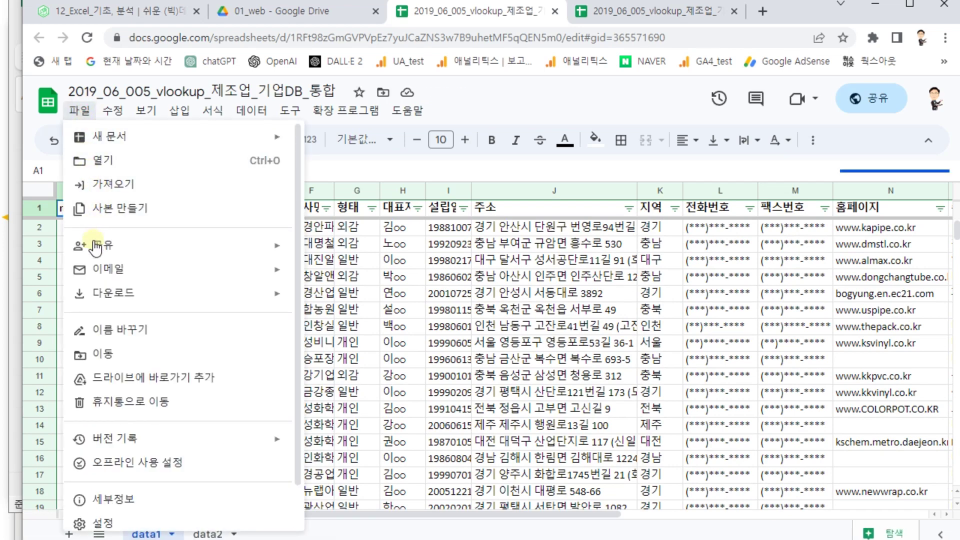
pyautogui.moveTo(101, 245)
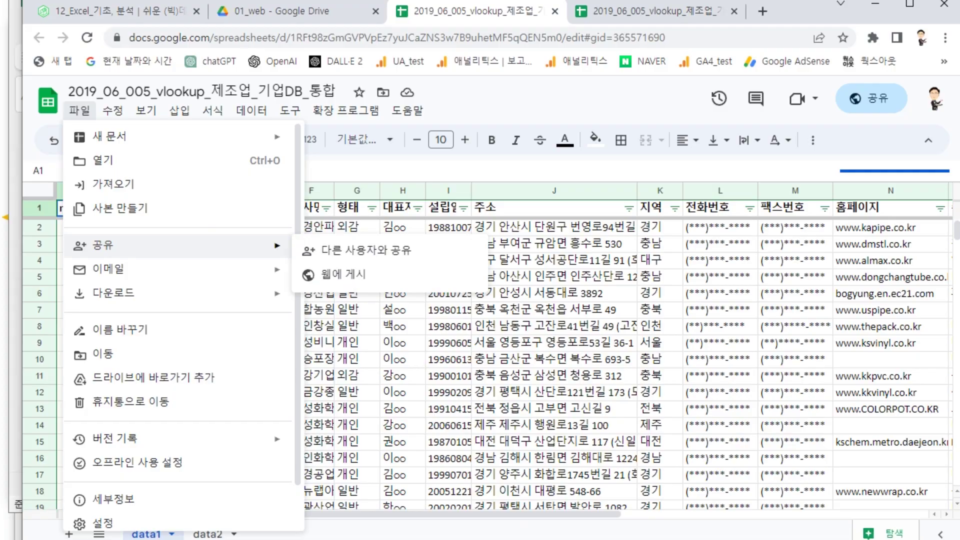
pyautogui.hotkey('alt', 'Tab')
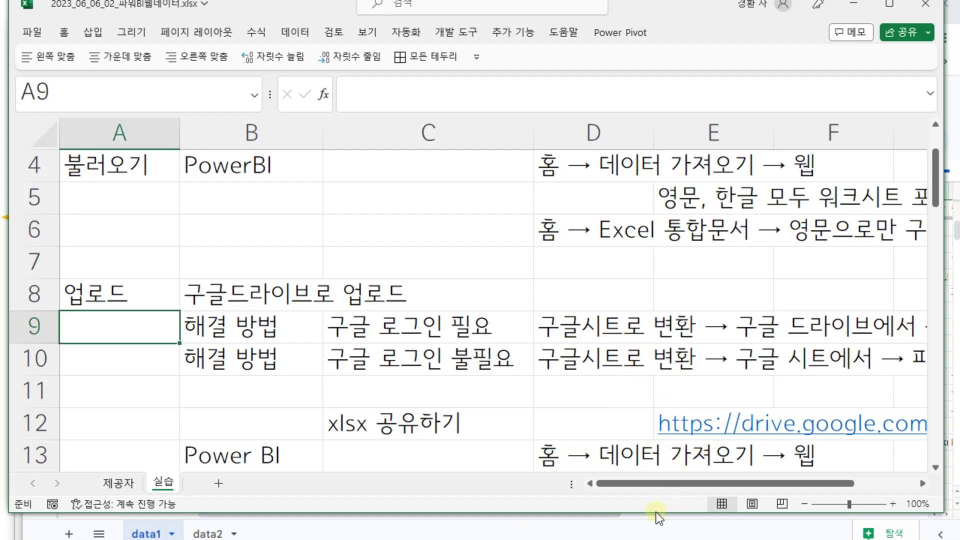
pyautogui.moveTo(669, 493); pyautogui.dragTo(731, 492)
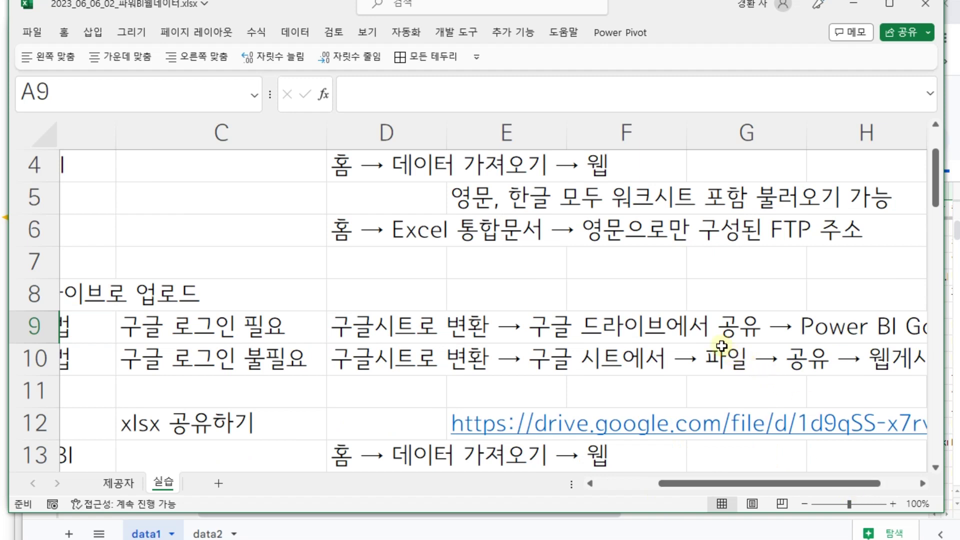
pyautogui.moveTo(869, 483); pyautogui.dragTo(892, 483)
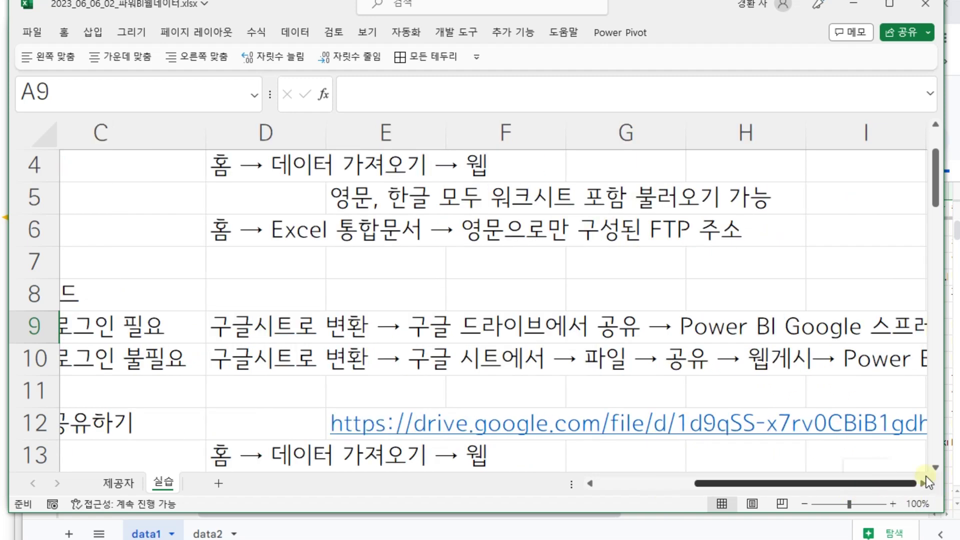
pyautogui.click(923, 484)
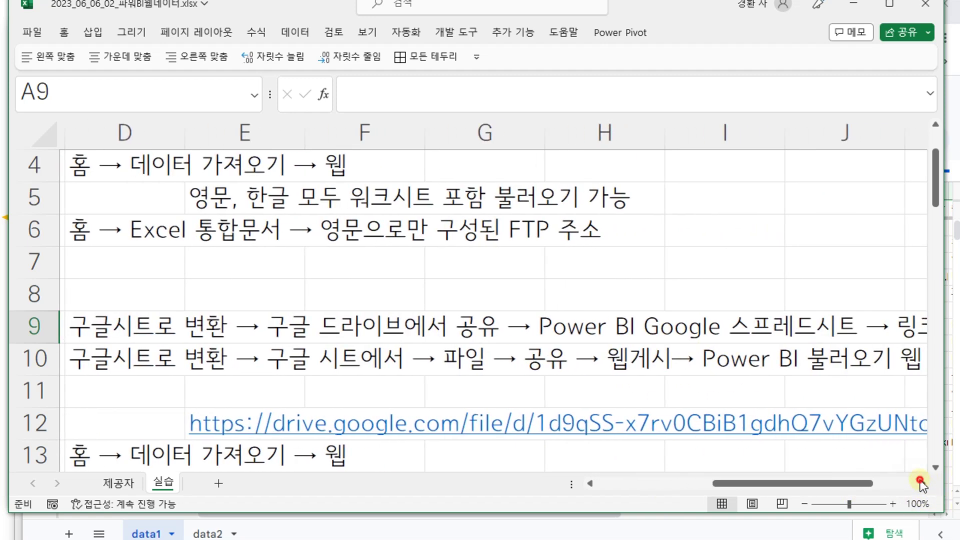
pyautogui.click(922, 484)
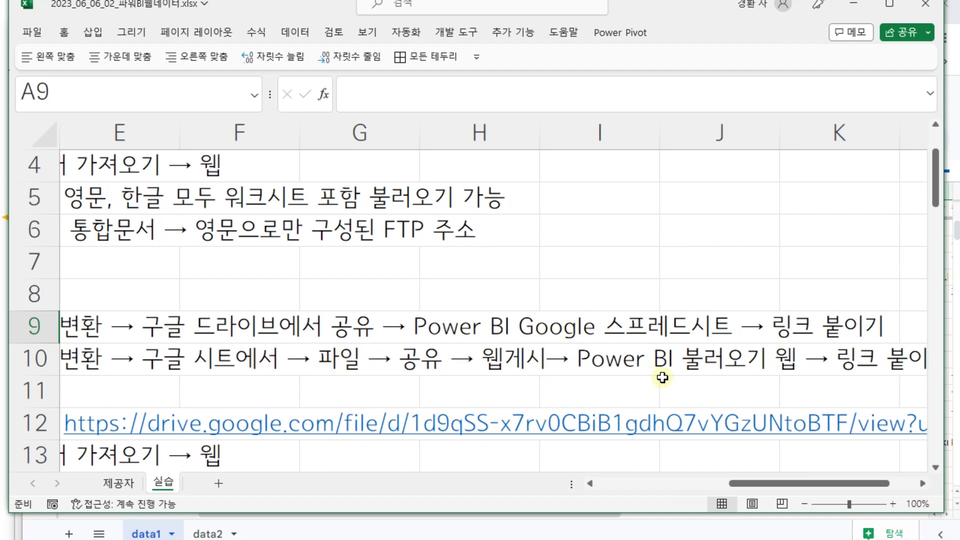
pyautogui.moveTo(809, 488); pyautogui.dragTo(523, 487)
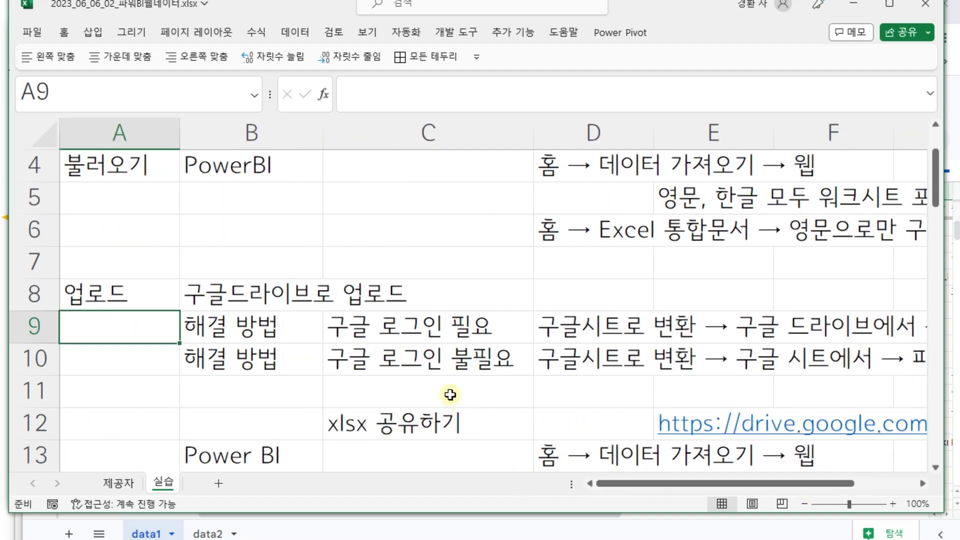
pyautogui.scroll(-3, 450, 396)
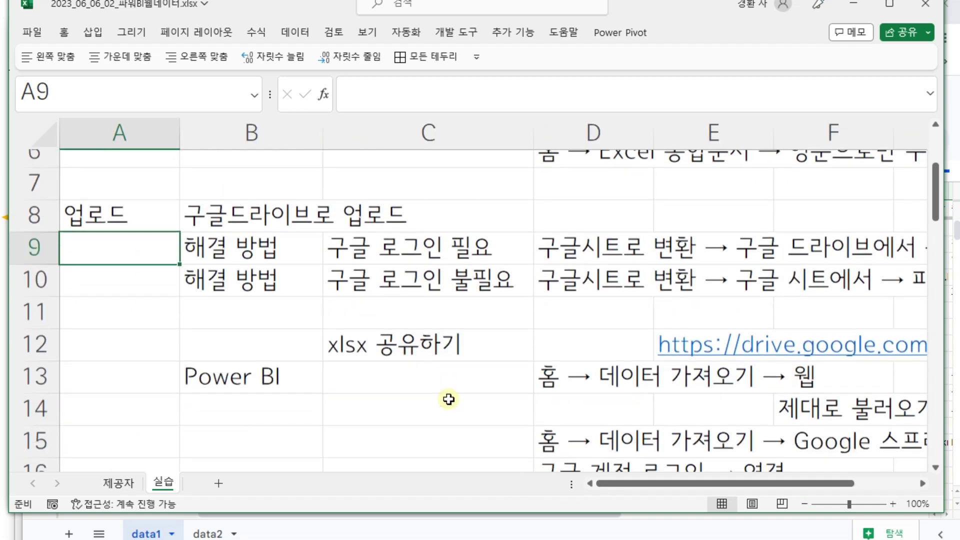
pyautogui.scroll(-7, 412, 388)
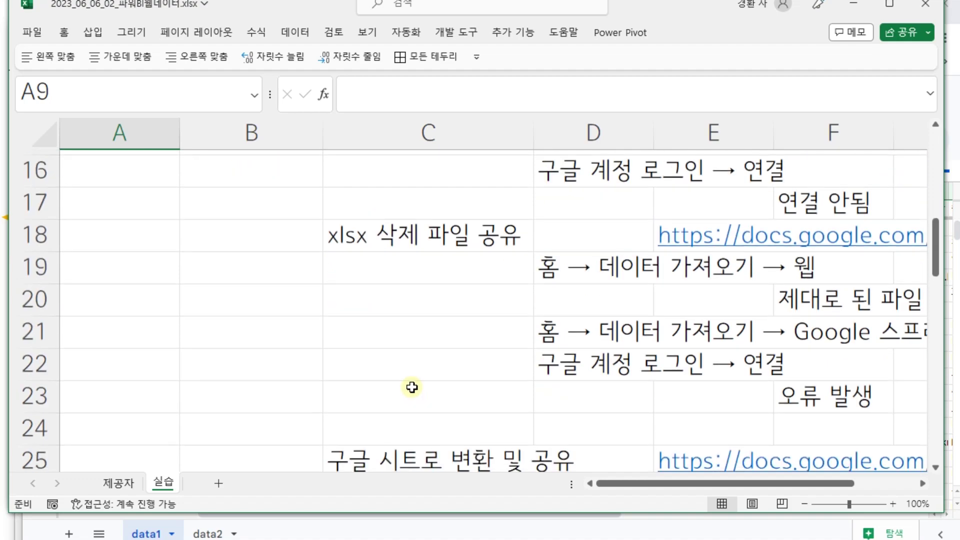
pyautogui.scroll(5, 412, 388)
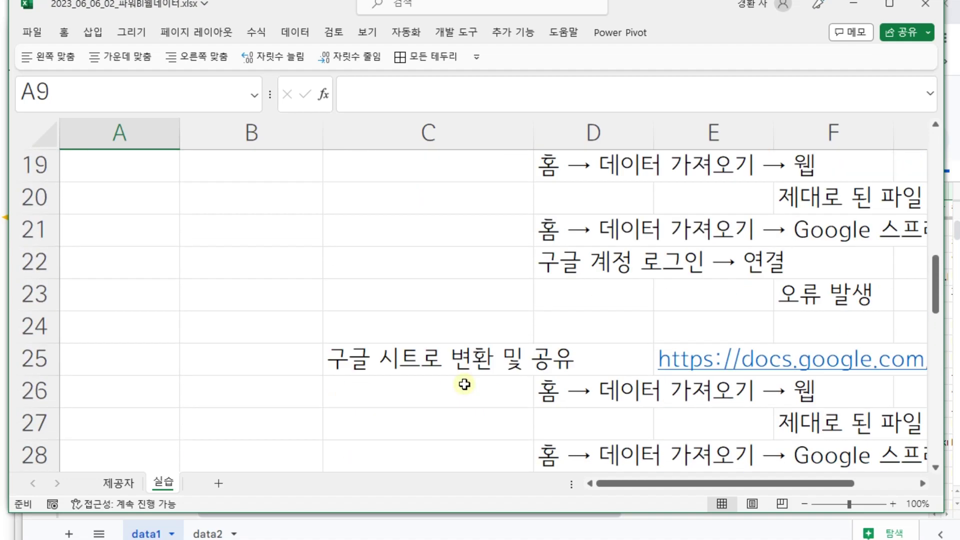
pyautogui.scroll(6, 464, 388)
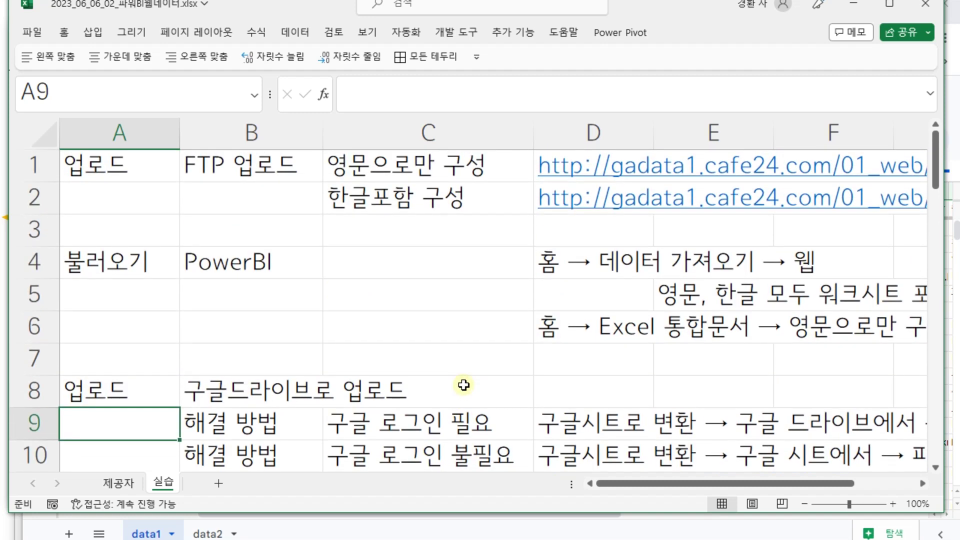
pyautogui.scroll(-6, 463, 385)
pyautogui.scroll(3, 463, 389)
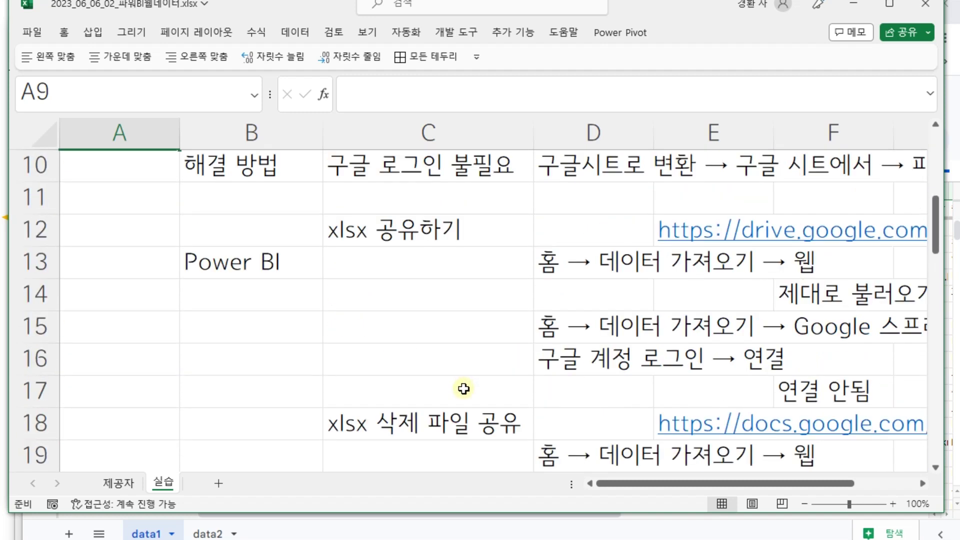
pyautogui.scroll(3, 464, 389)
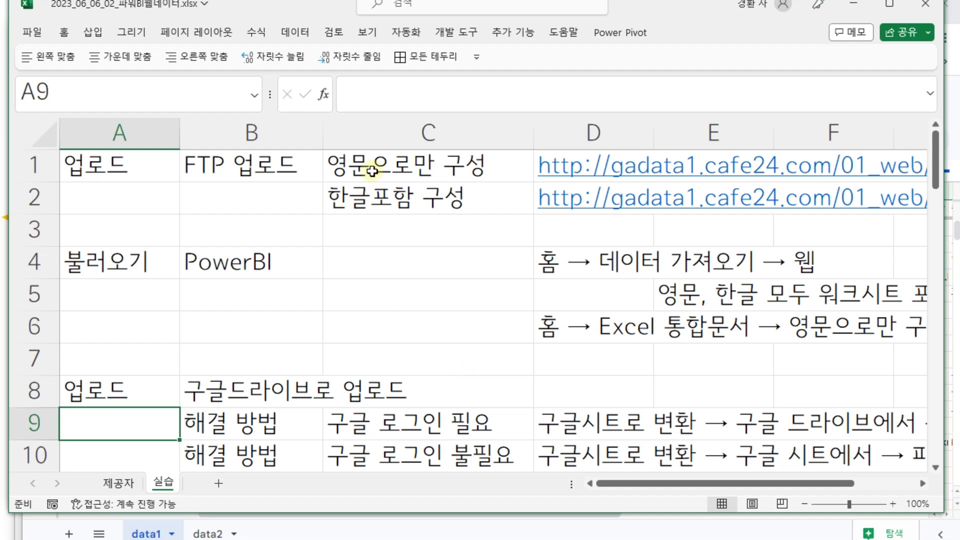
pyautogui.hscroll(3, 632, 482)
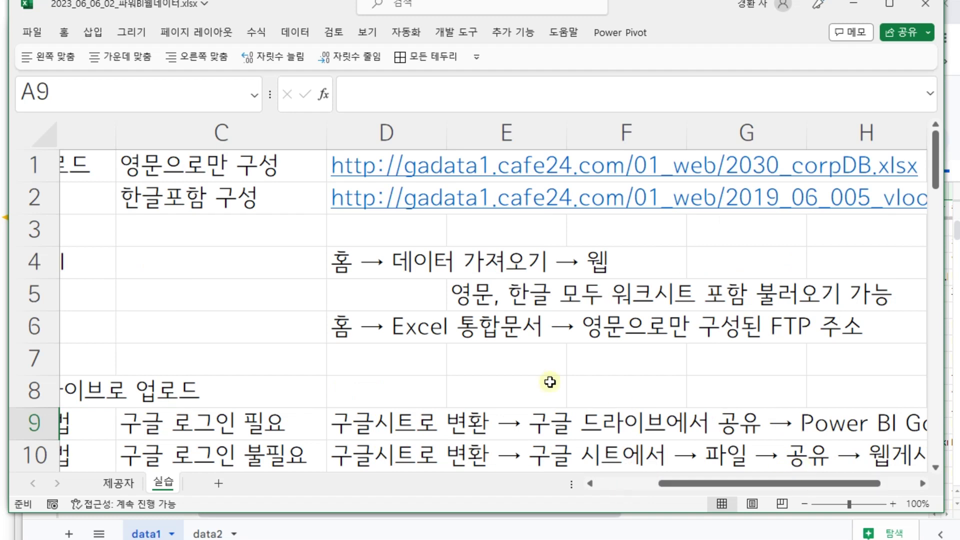
pyautogui.click(223, 199)
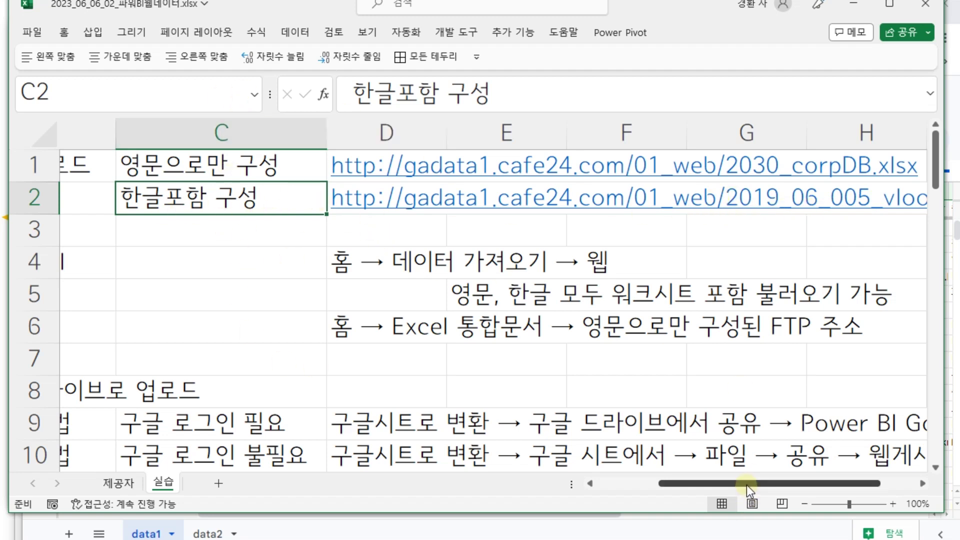
pyautogui.hscroll(-3, 747, 485)
pyautogui.scroll(-3, 453, 320)
pyautogui.scroll(-9, 453, 323)
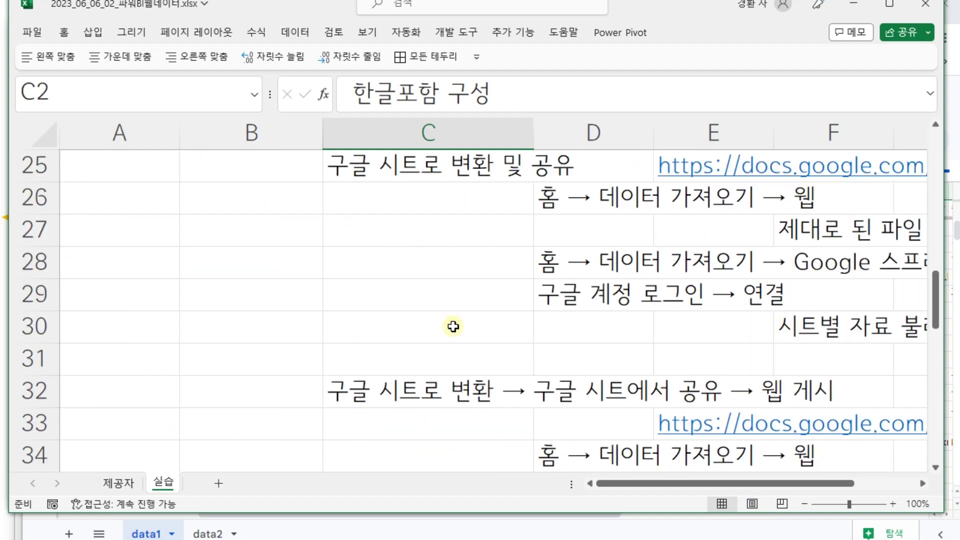
pyautogui.scroll(2, 456, 331)
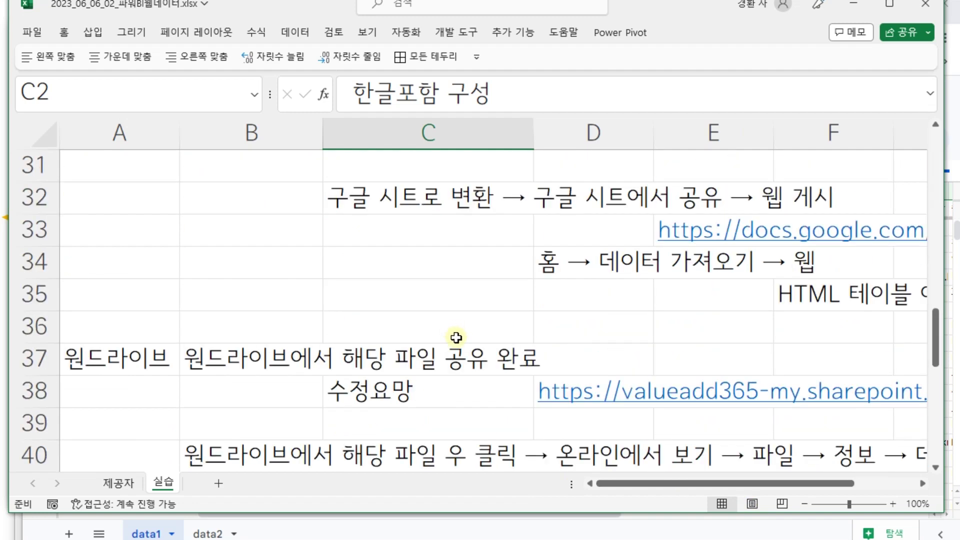